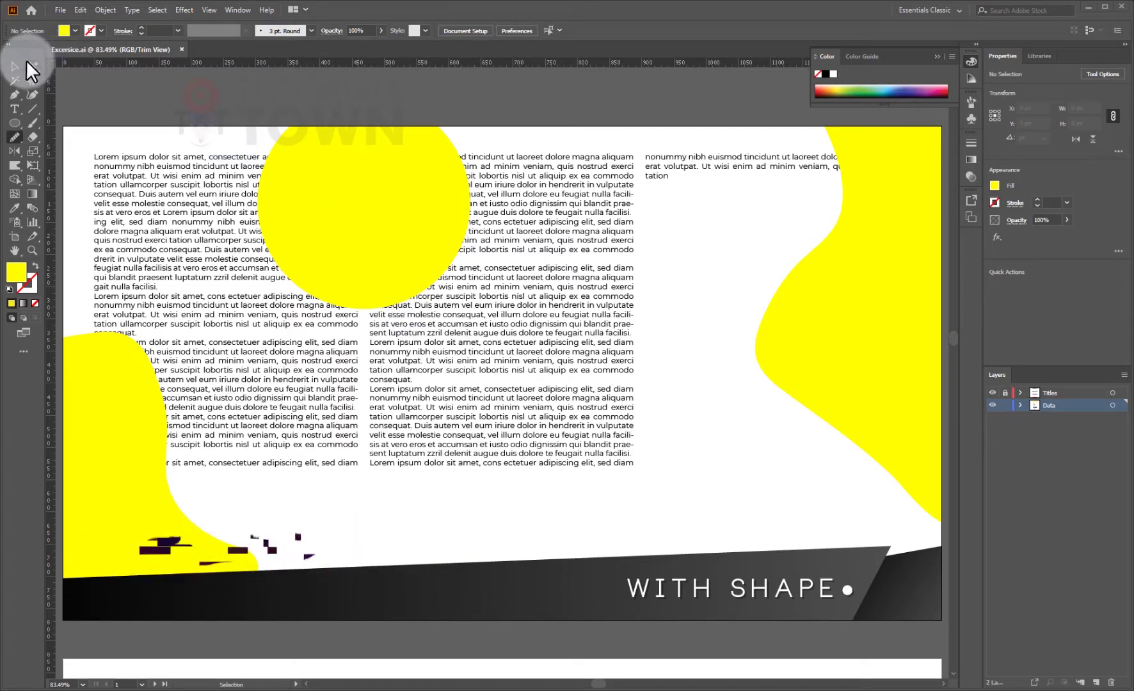
Try 76% and 59% opacity on the yellow circle over the text, and restore it to 100%
click(15, 66)
click(330, 189)
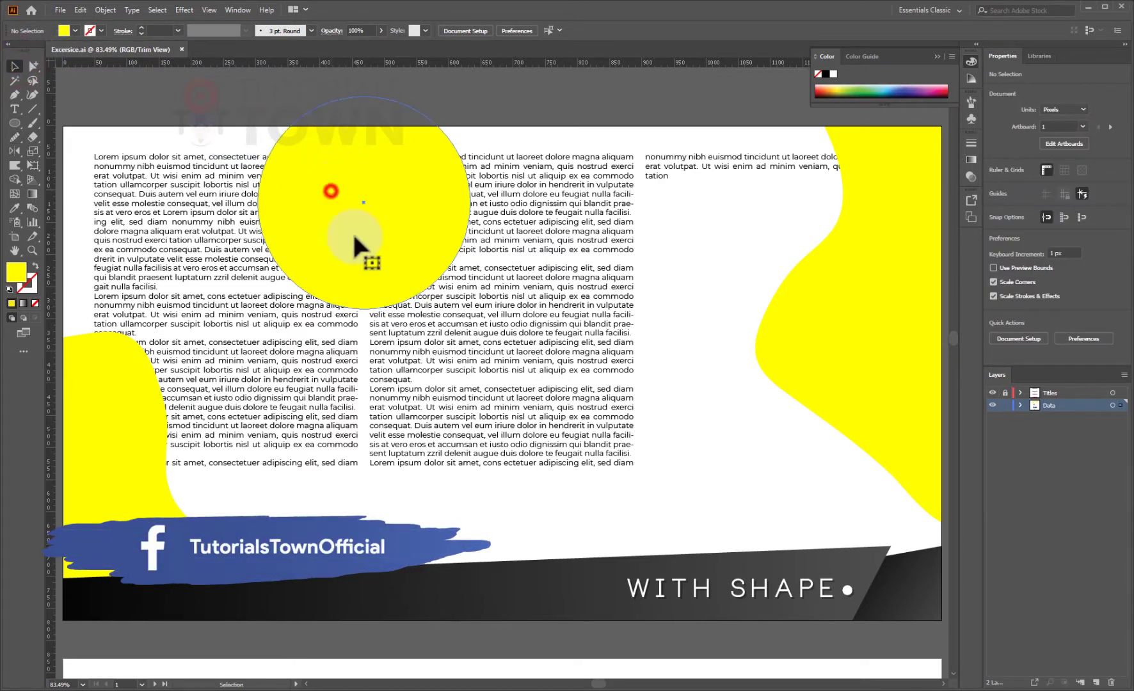
click(353, 30)
text(76)
key(Return)
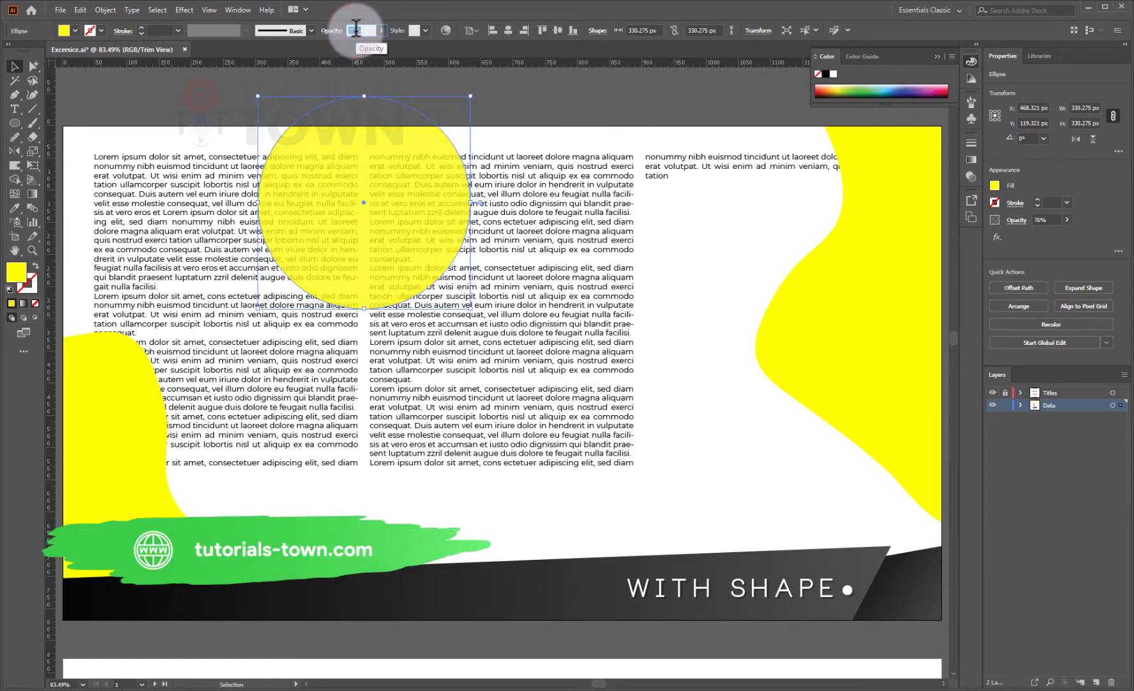
click(366, 30)
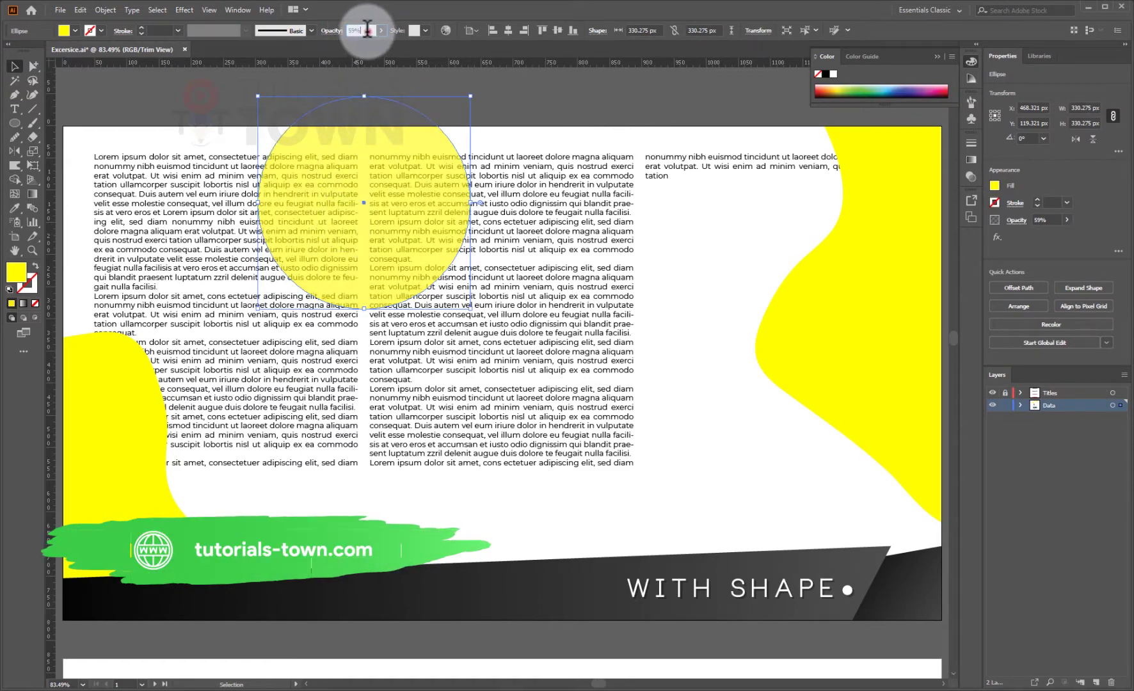
text(59)
key(Return)
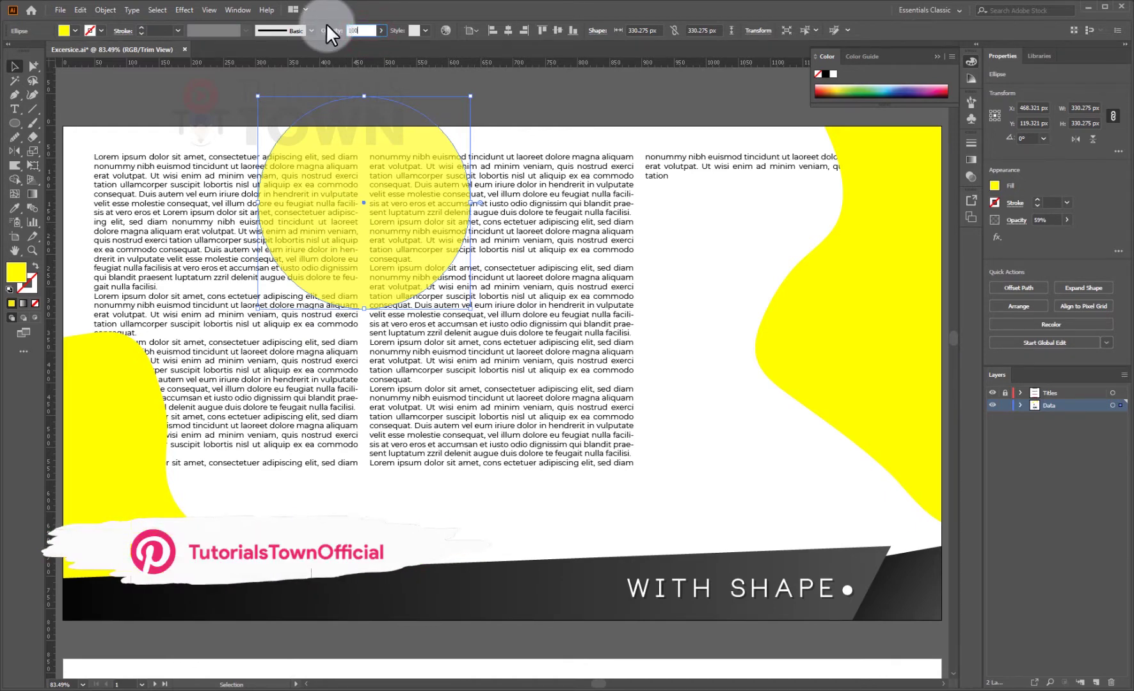
text(100)
key(Return)
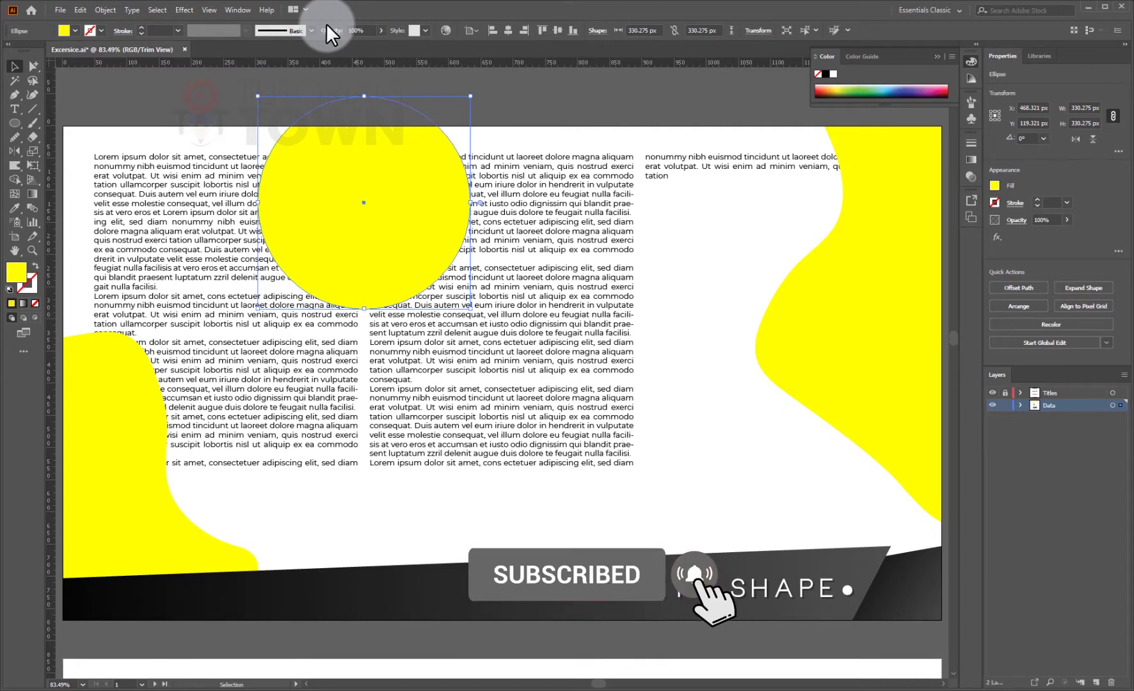
click(272, 347)
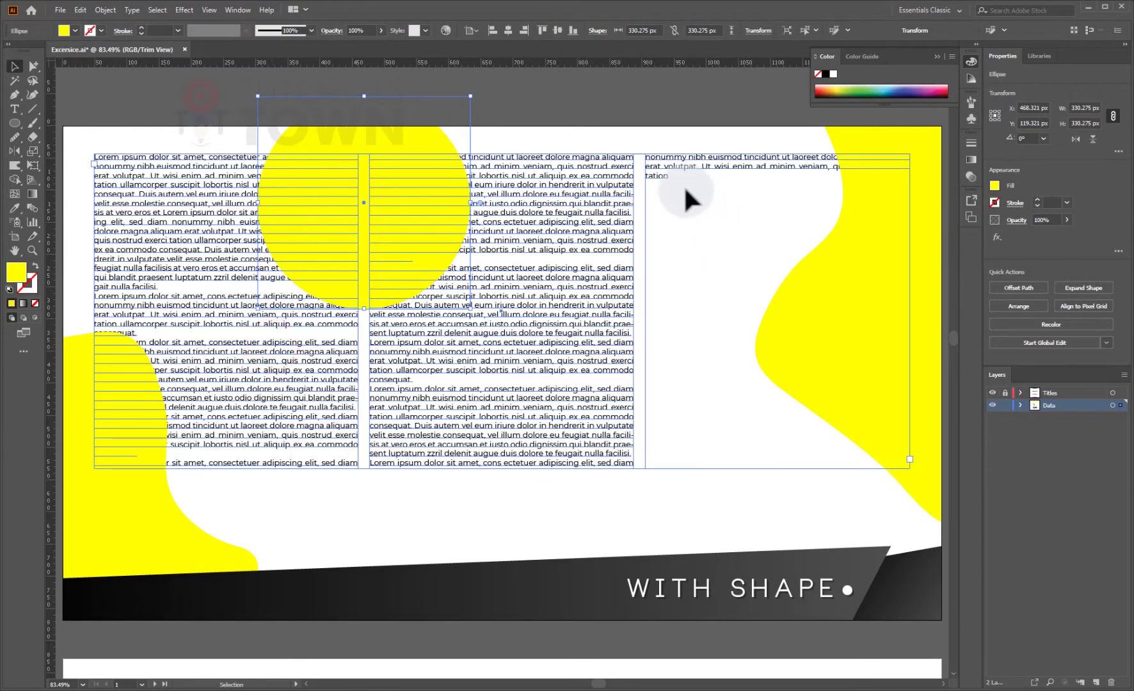
click(487, 333)
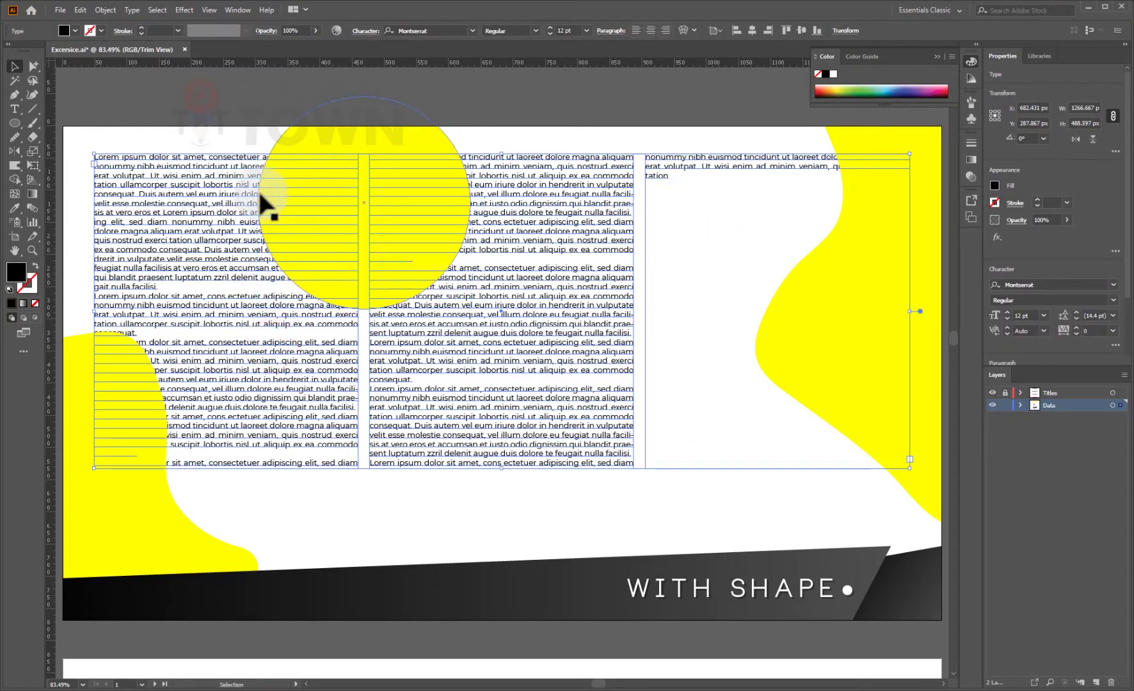
click(370, 284)
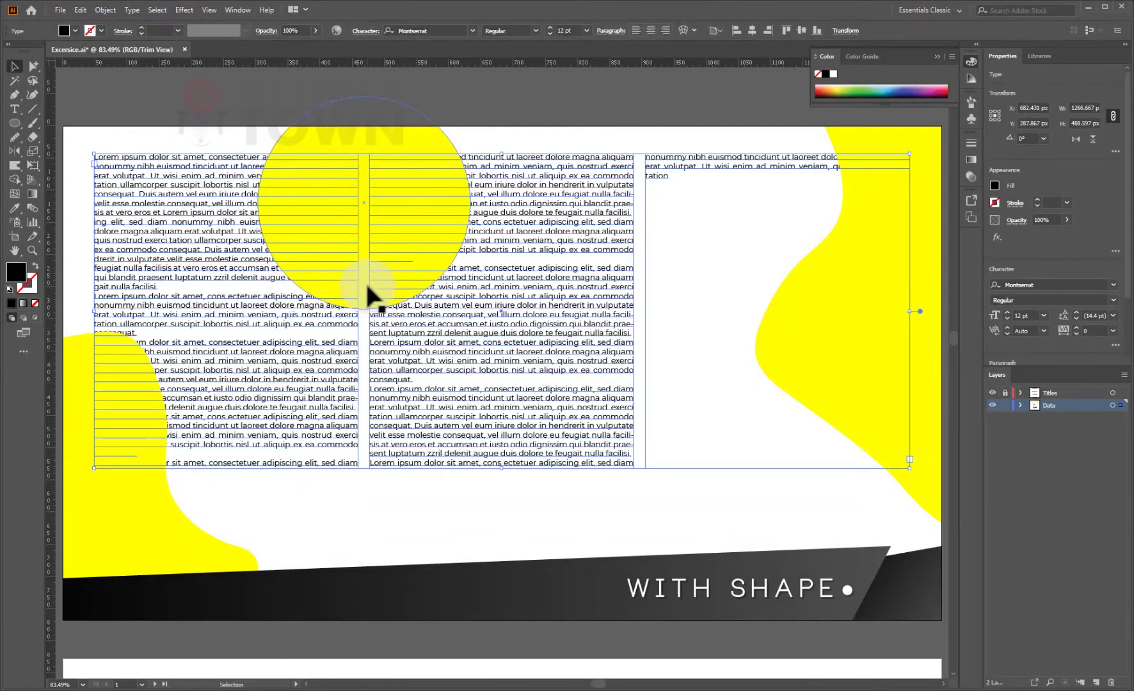
click(376, 388)
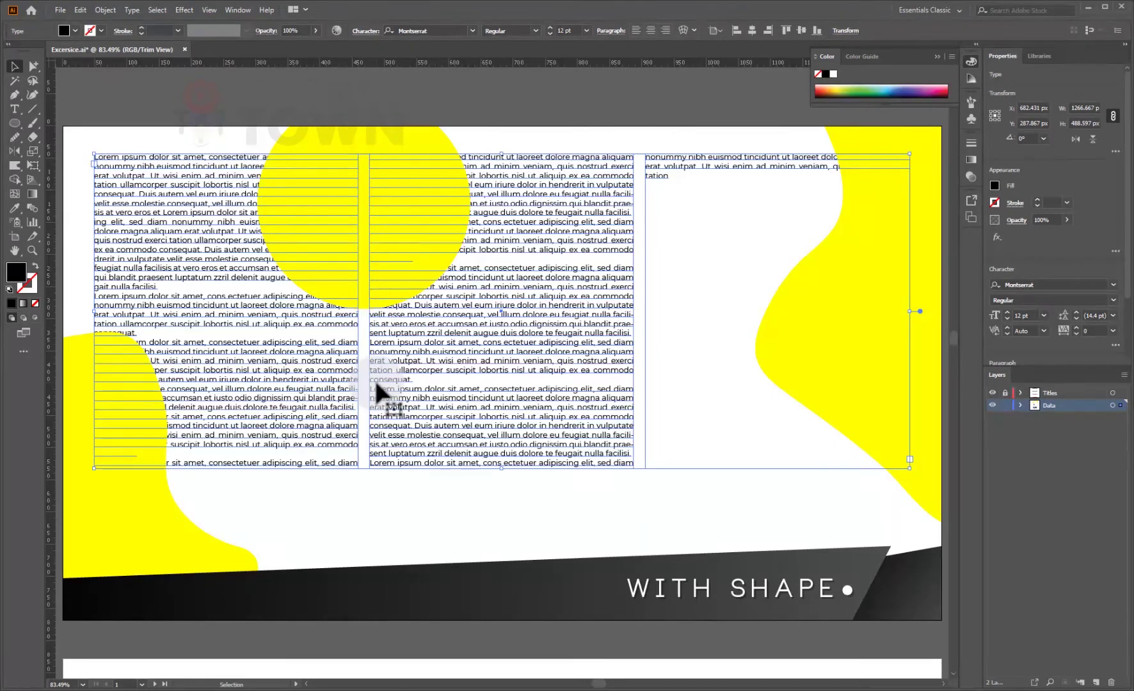
click(462, 100)
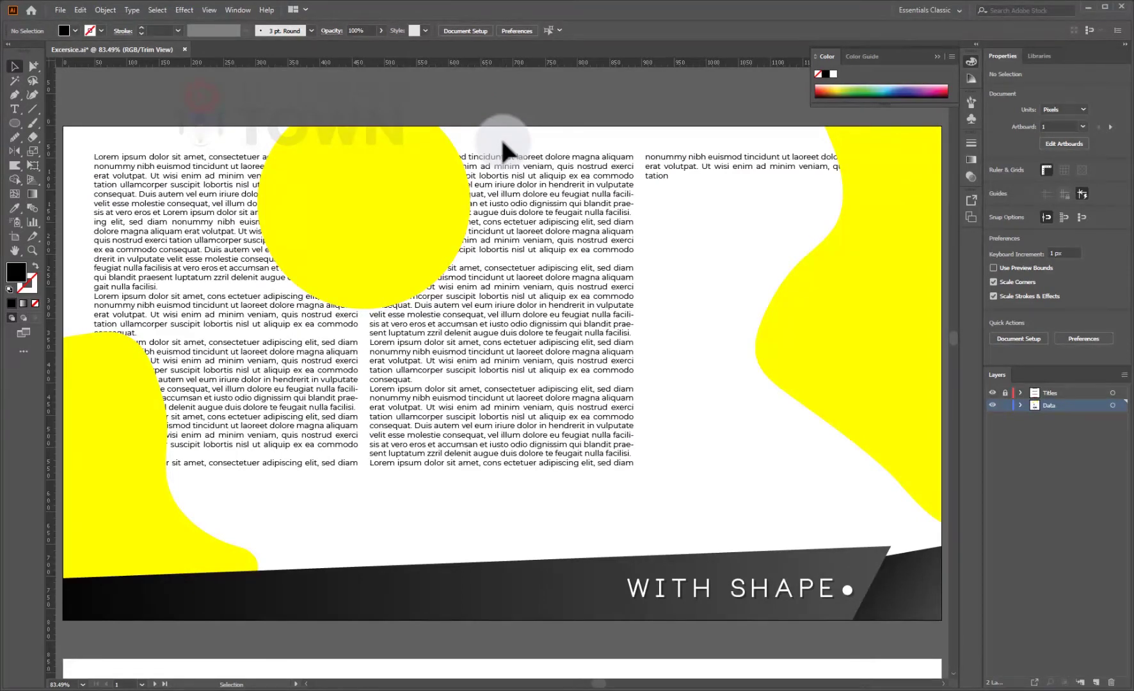
Bring the three-column text frame to the front, above the yellow shapes
click(338, 362)
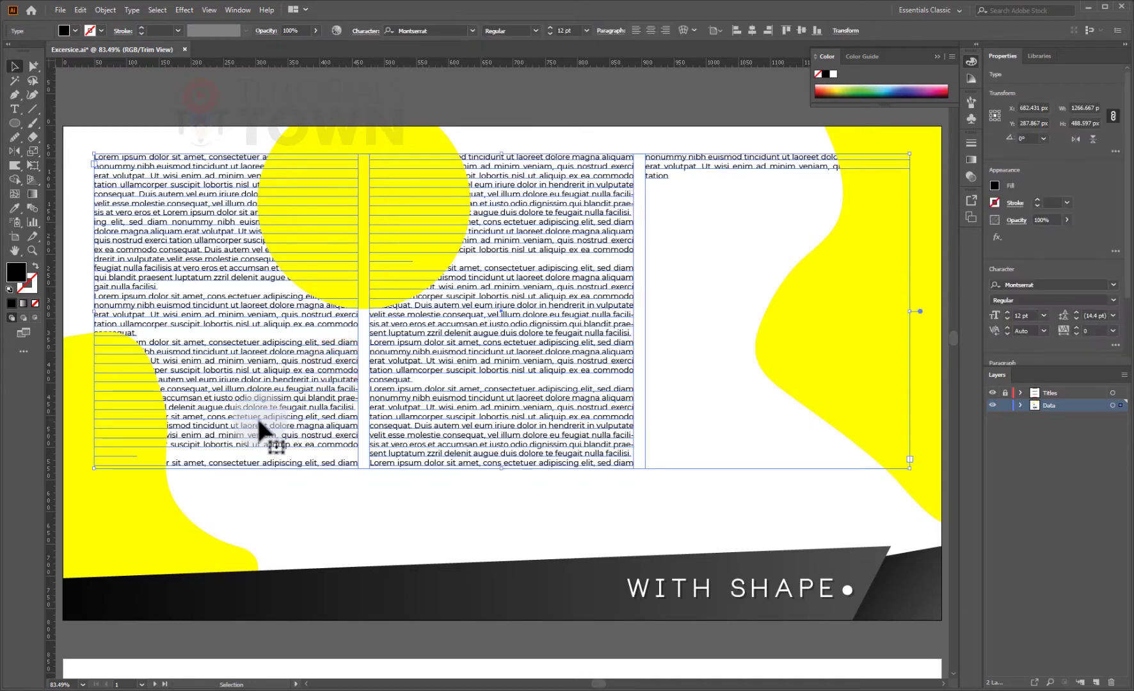
right_click(295, 300)
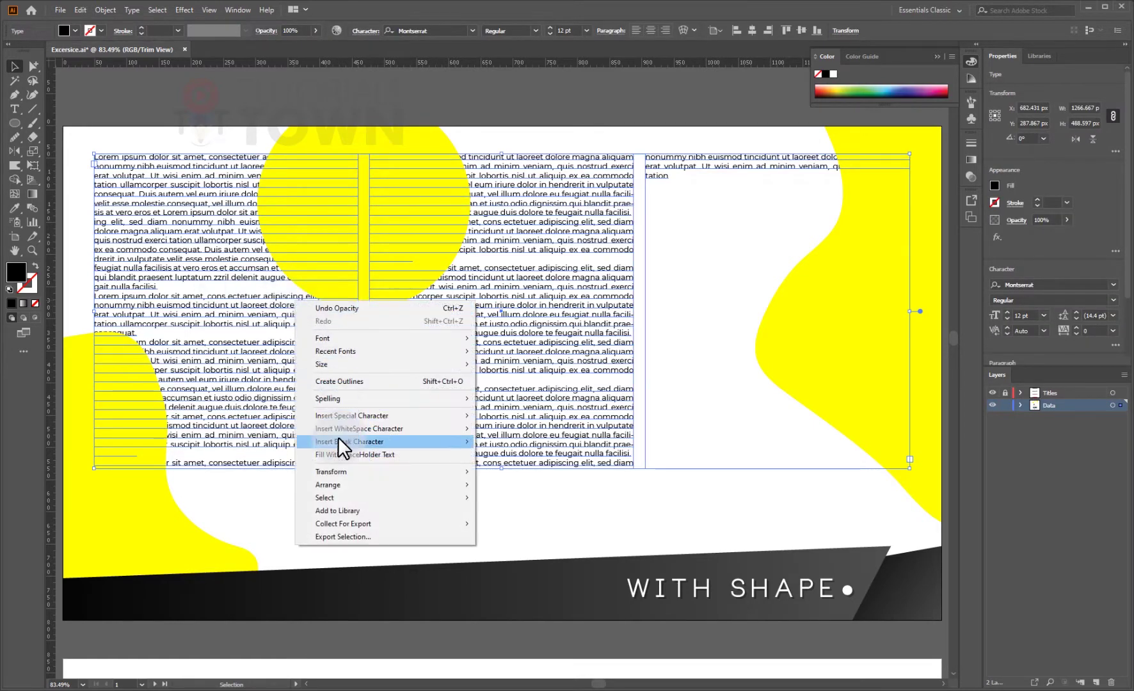
click(329, 484)
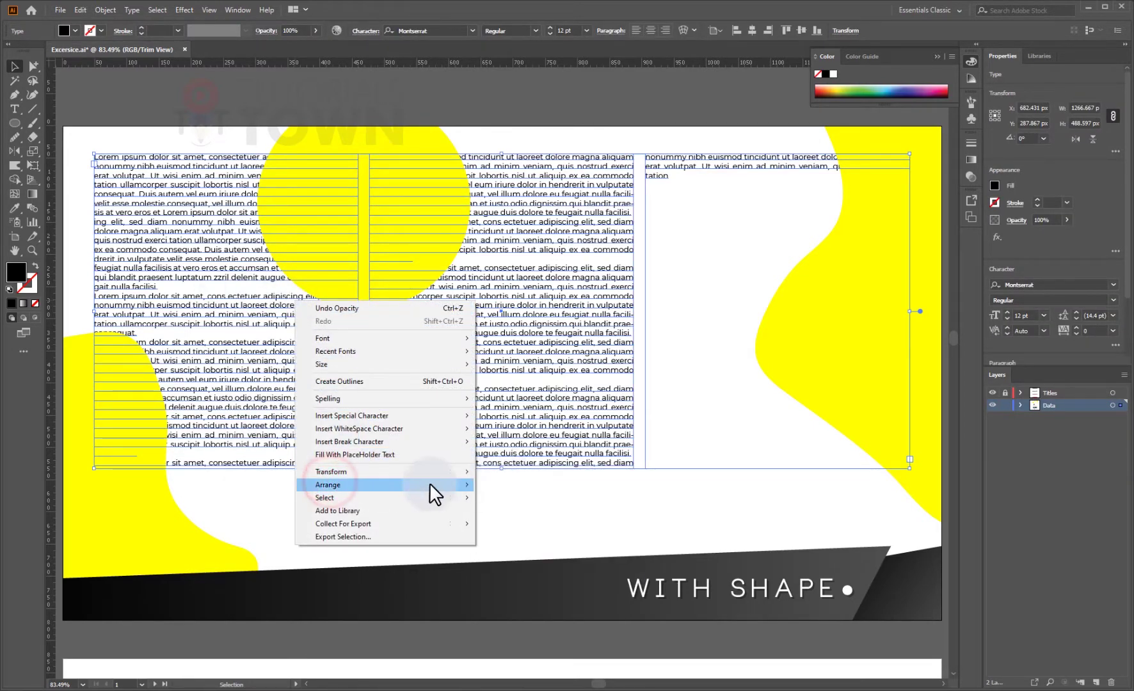
click(502, 484)
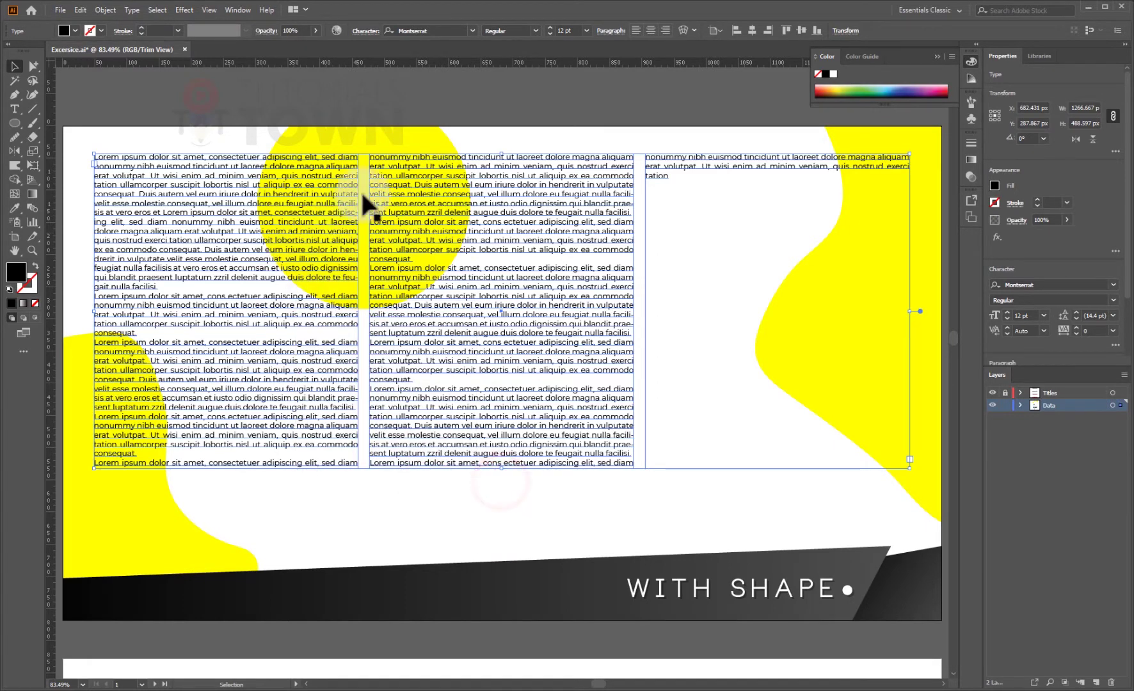
Send the three-column text frame to the back, behind the yellow shapes, and deselect it
right_click(231, 293)
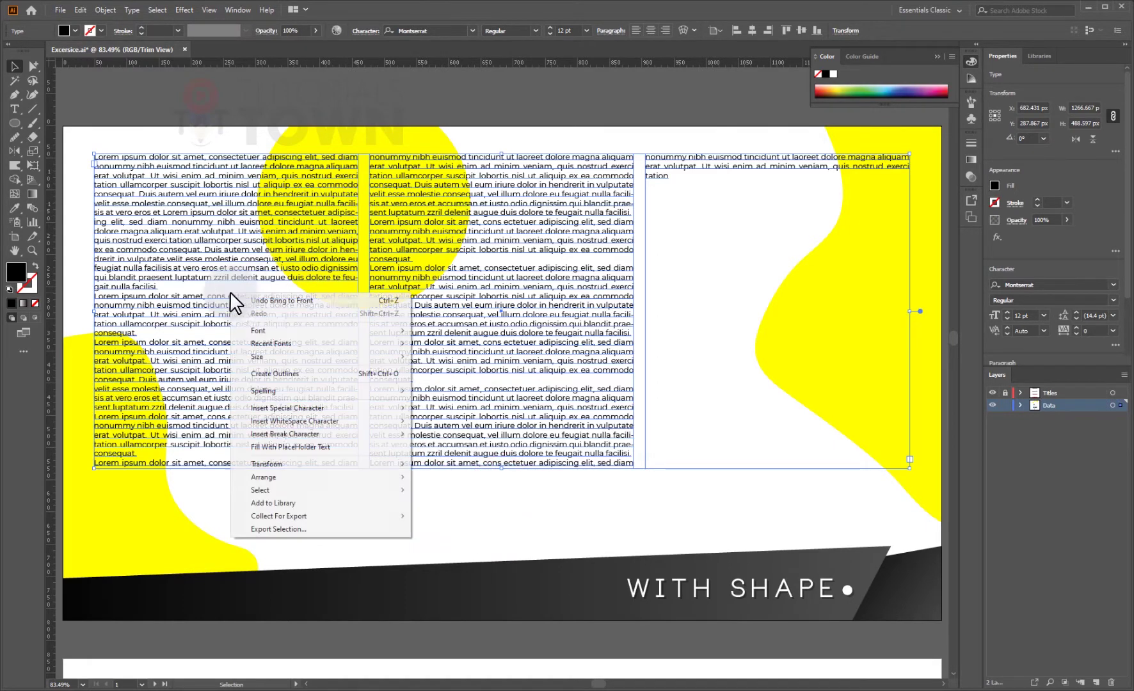
click(264, 475)
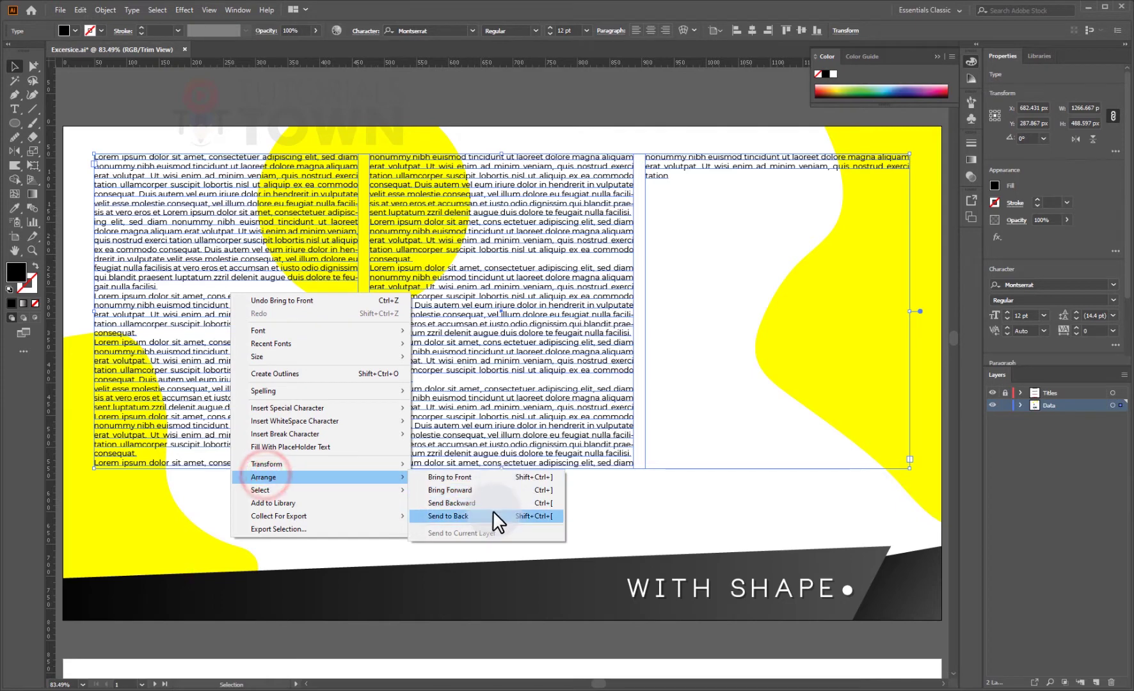
click(493, 514)
click(401, 530)
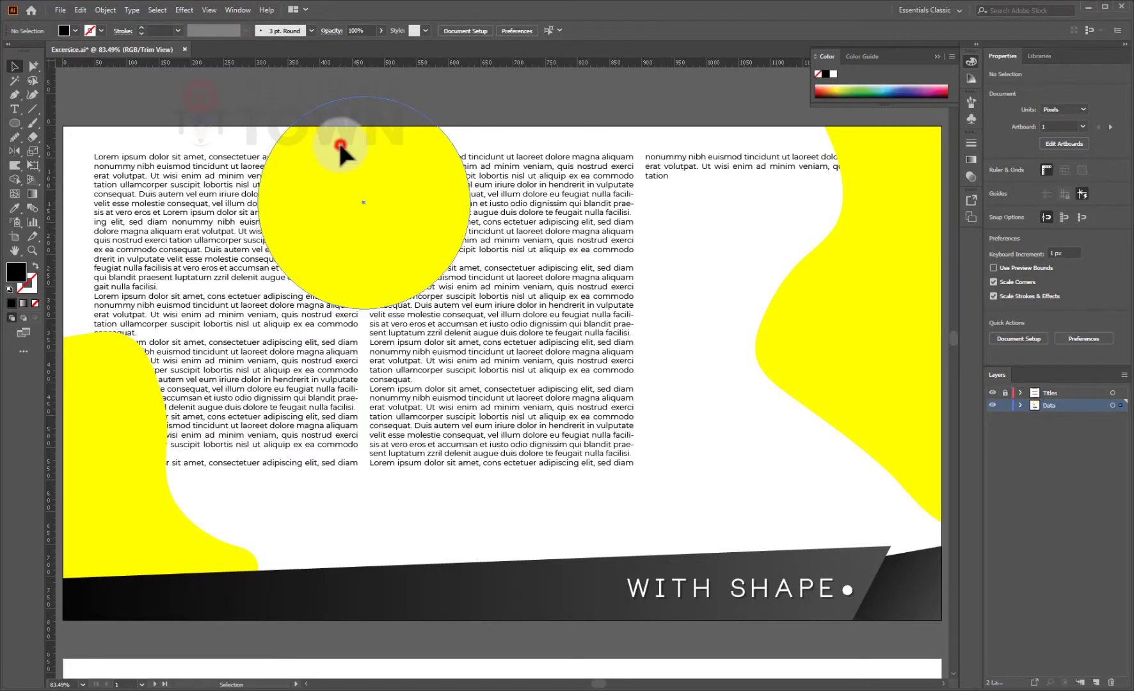
Apply a text wrap to the yellow circle so the column text flows around it
click(371, 210)
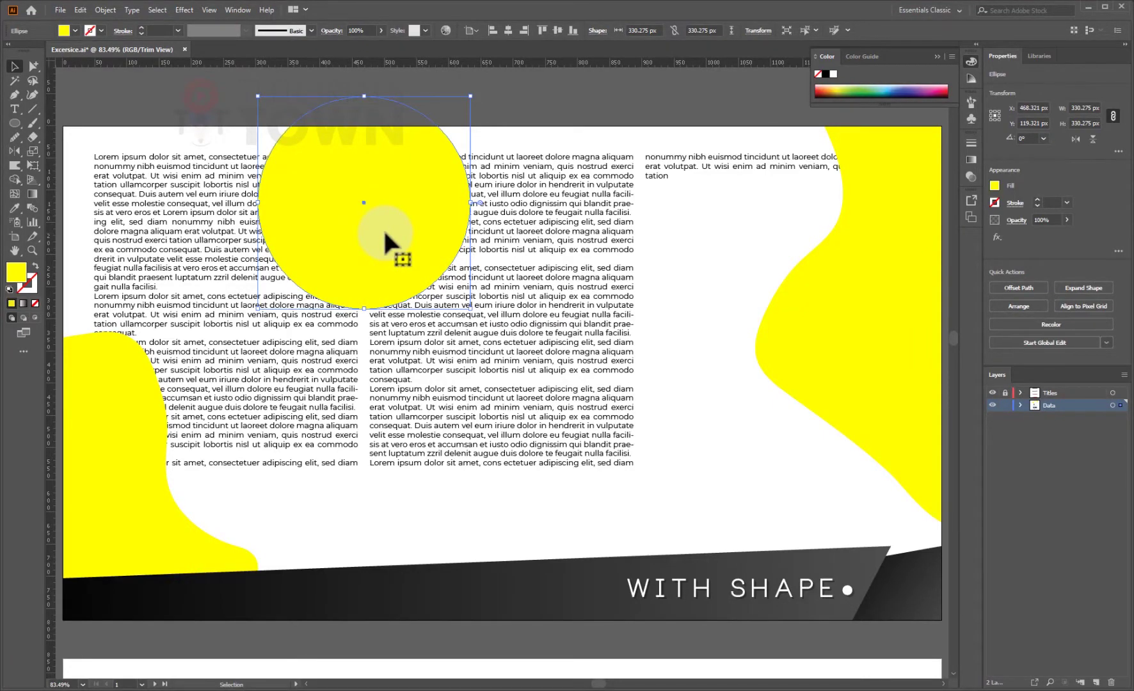
click(101, 11)
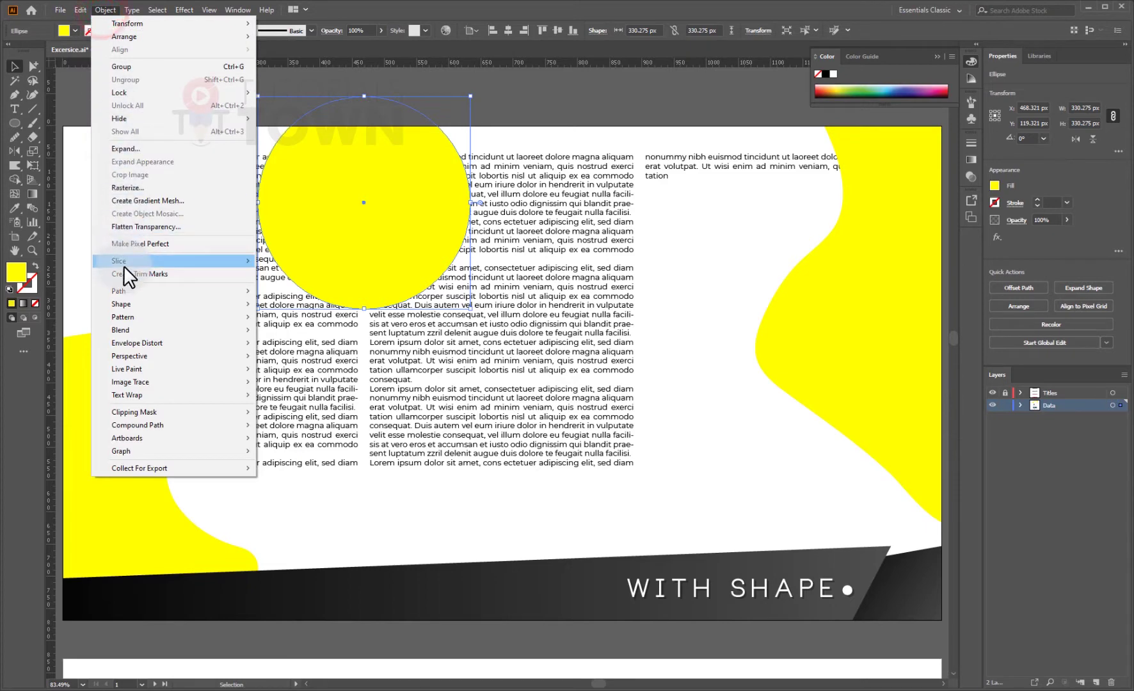
mouse_move(128, 395)
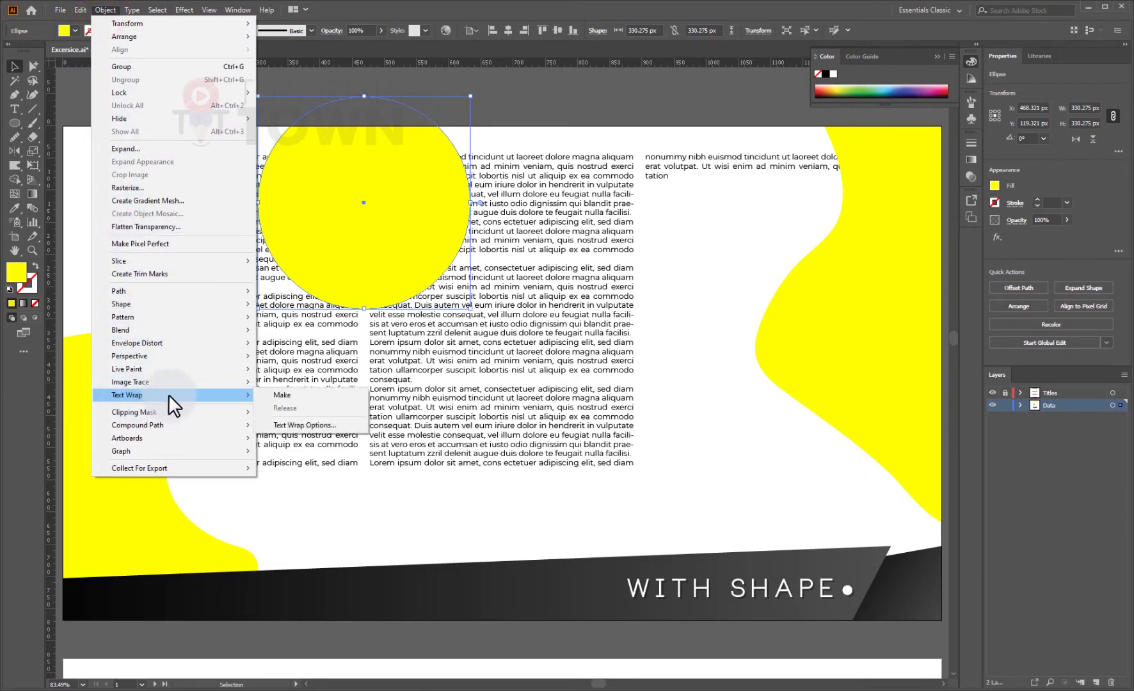
click(286, 394)
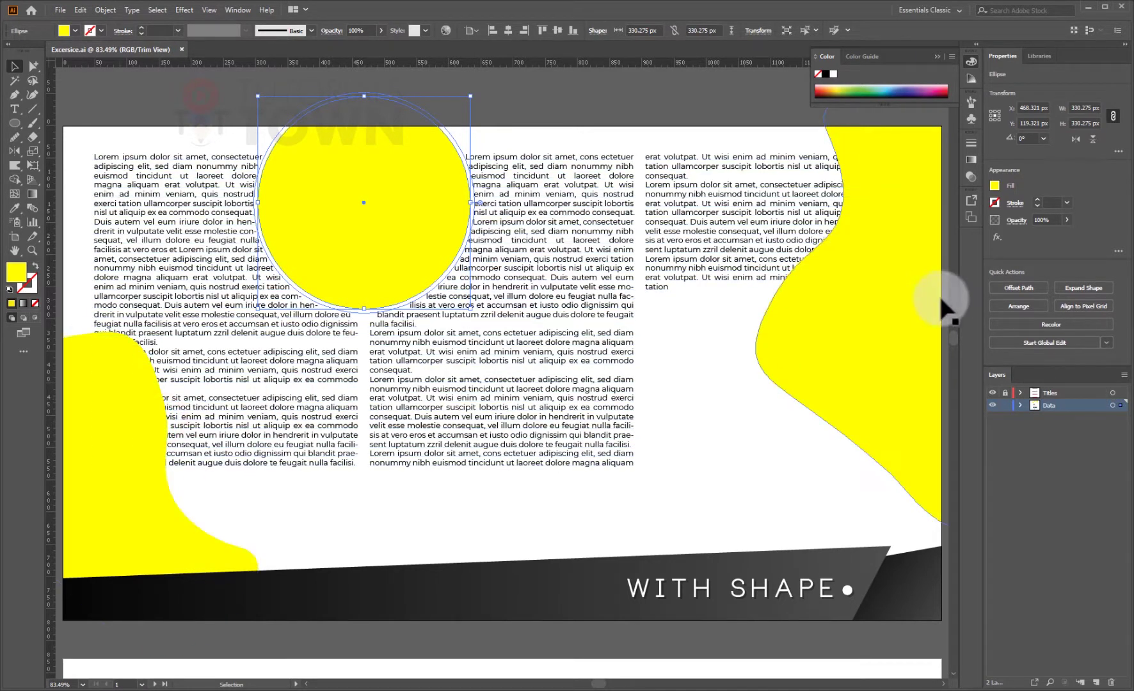
Apply a text wrap to the large yellow shape along the page's right edge, and clear the selection
click(848, 338)
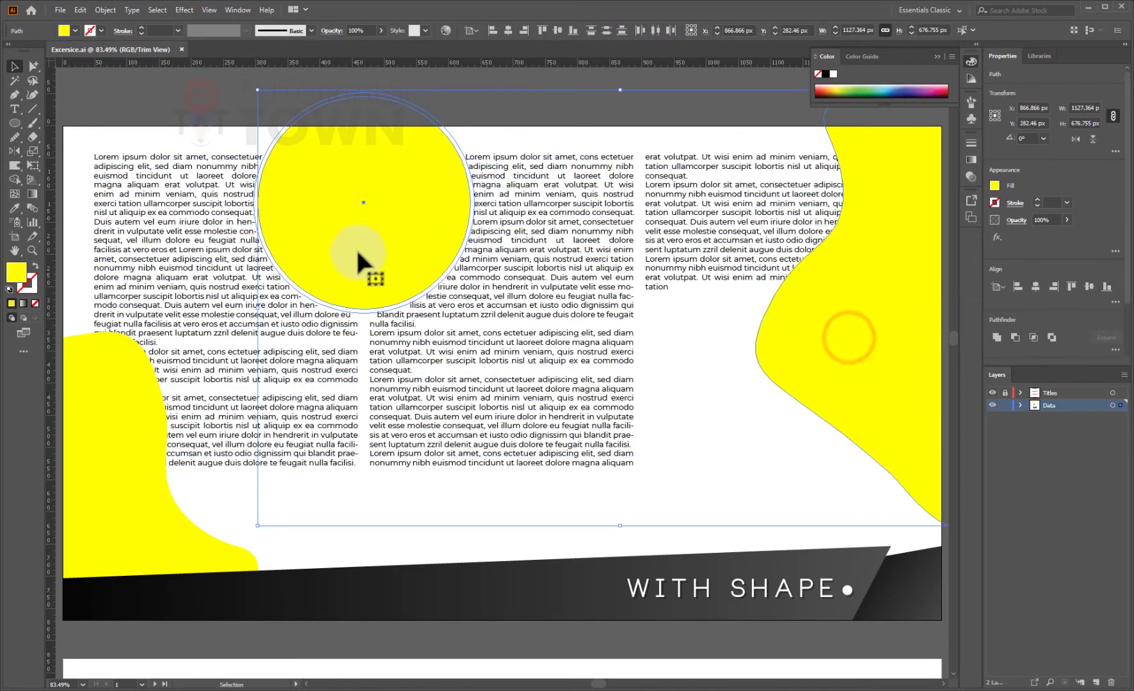
click(106, 9)
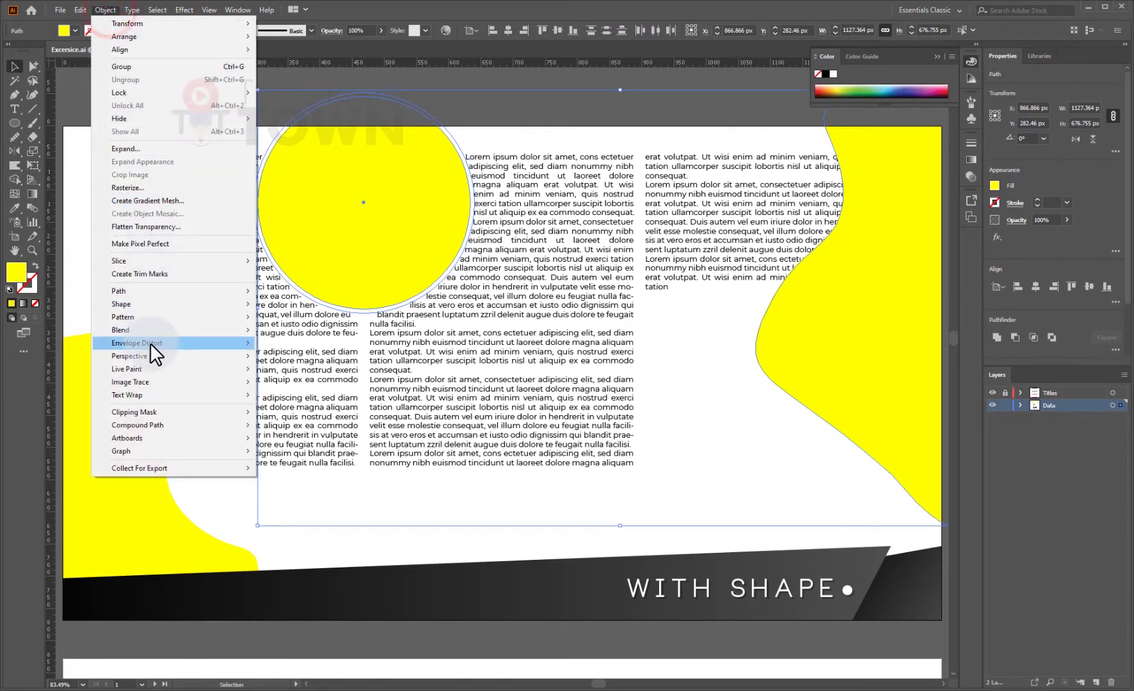
click(138, 394)
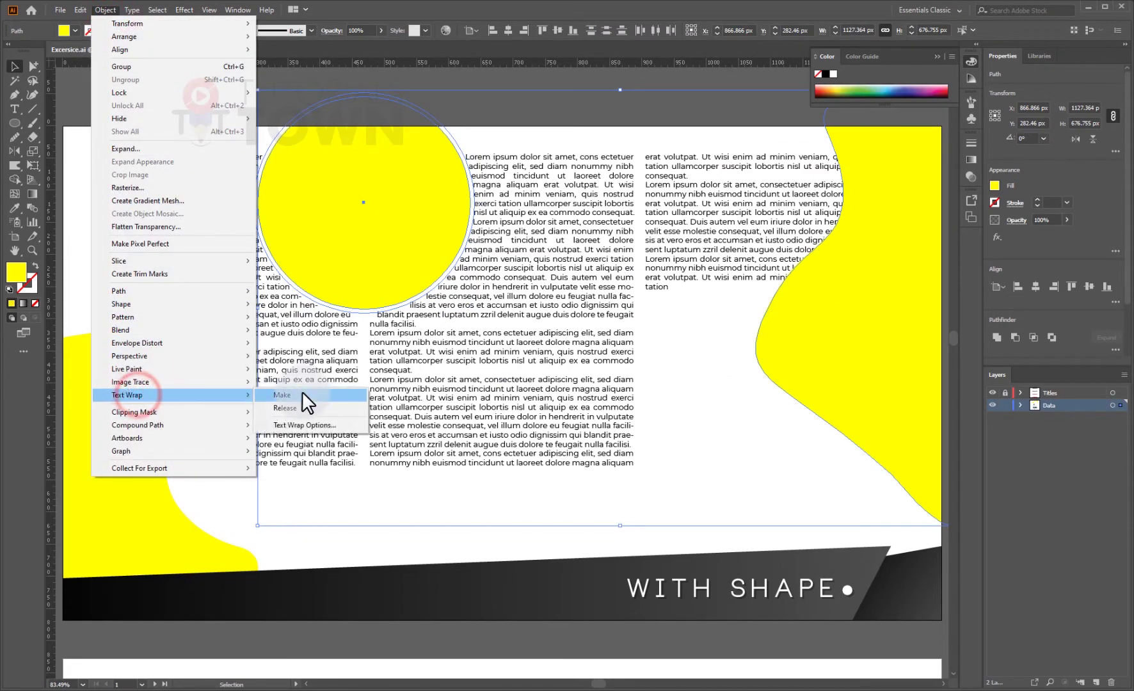
click(302, 392)
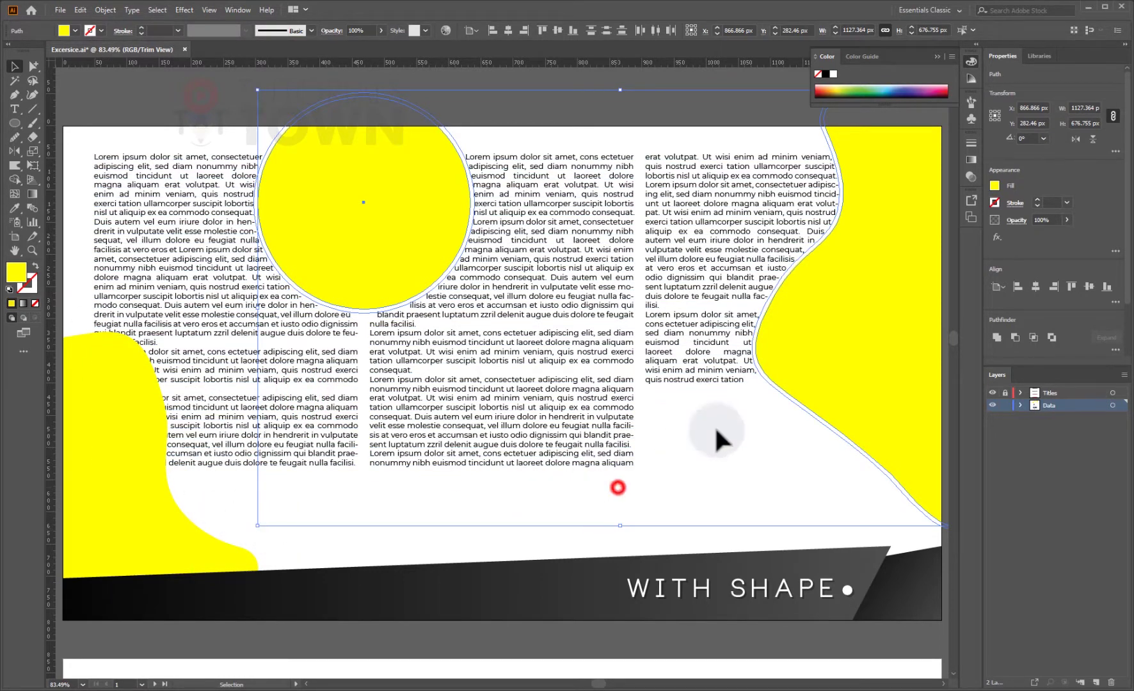
click(611, 487)
Apply a text wrap to the yellow shape in the page's lower-left corner, and clear the selection
click(160, 512)
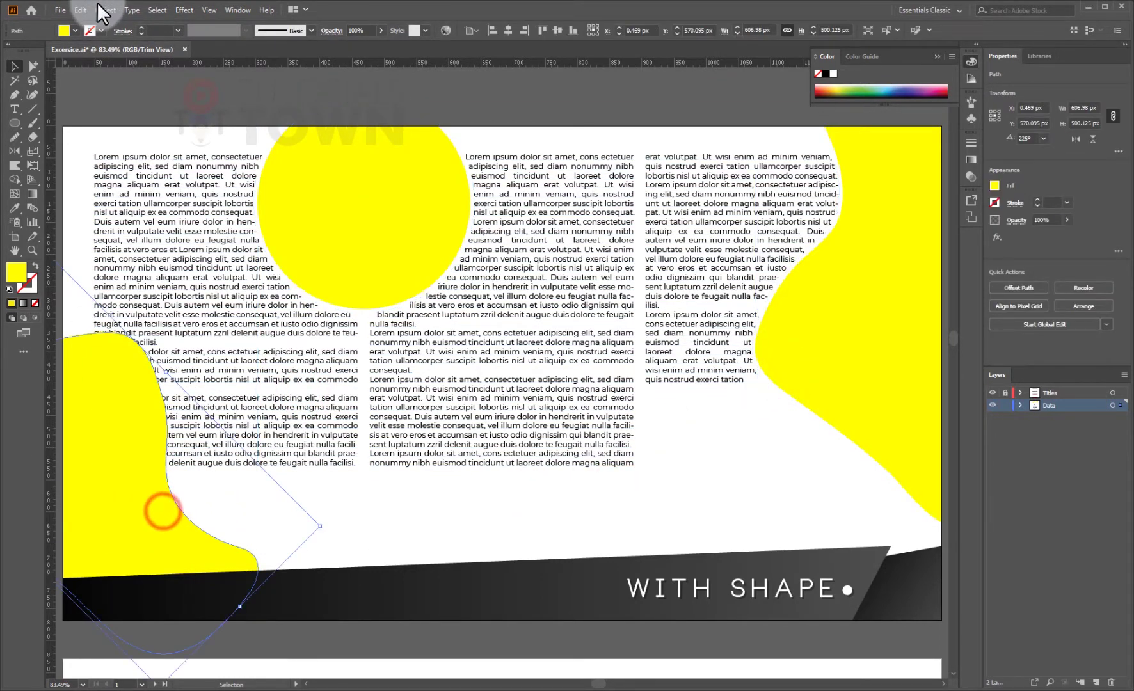
click(106, 10)
mouse_move(135, 395)
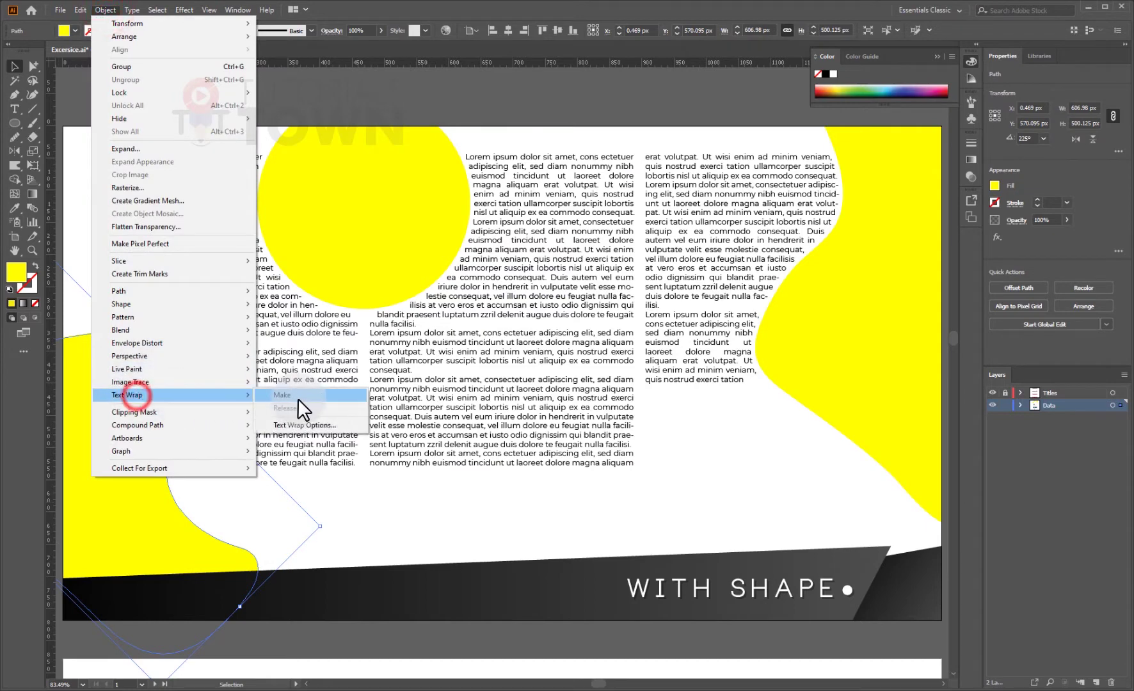
click(298, 398)
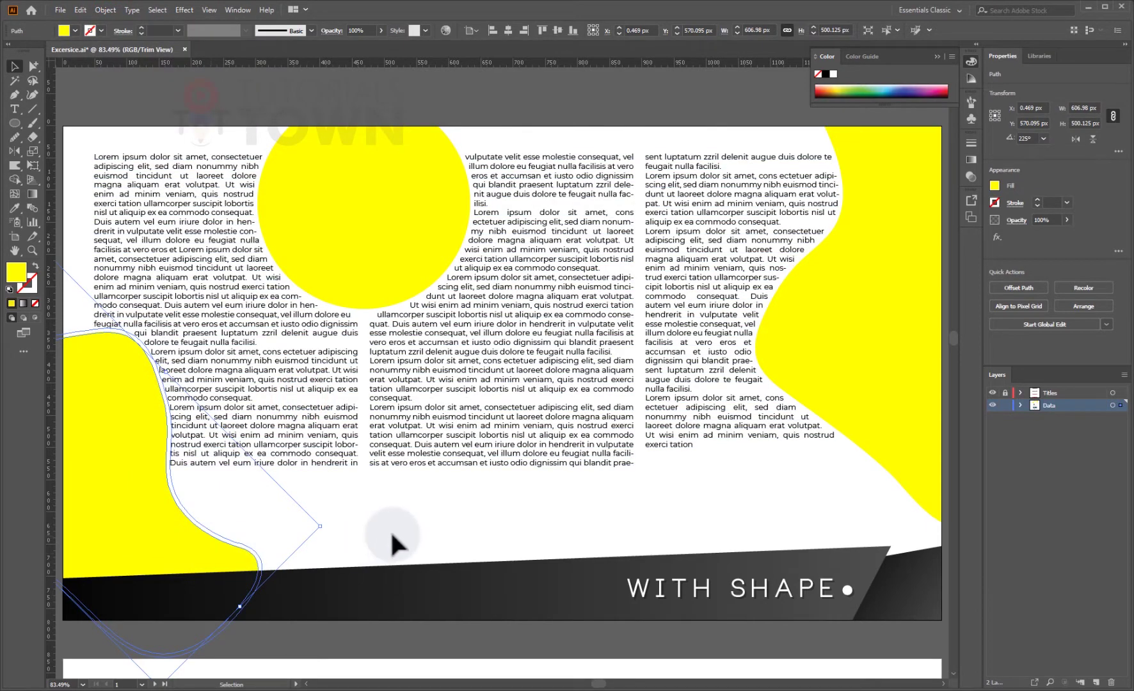
click(398, 512)
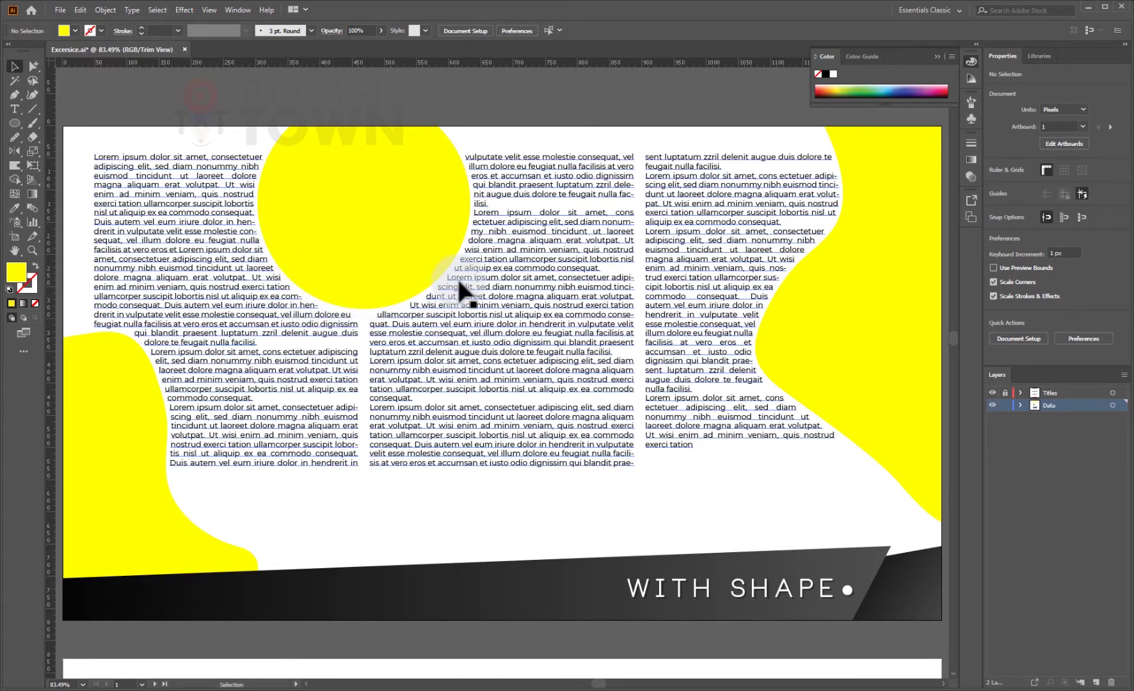
Set the yellow circle's text wrap offset to 11 pt with the preview enabled, and clear the selection
click(410, 256)
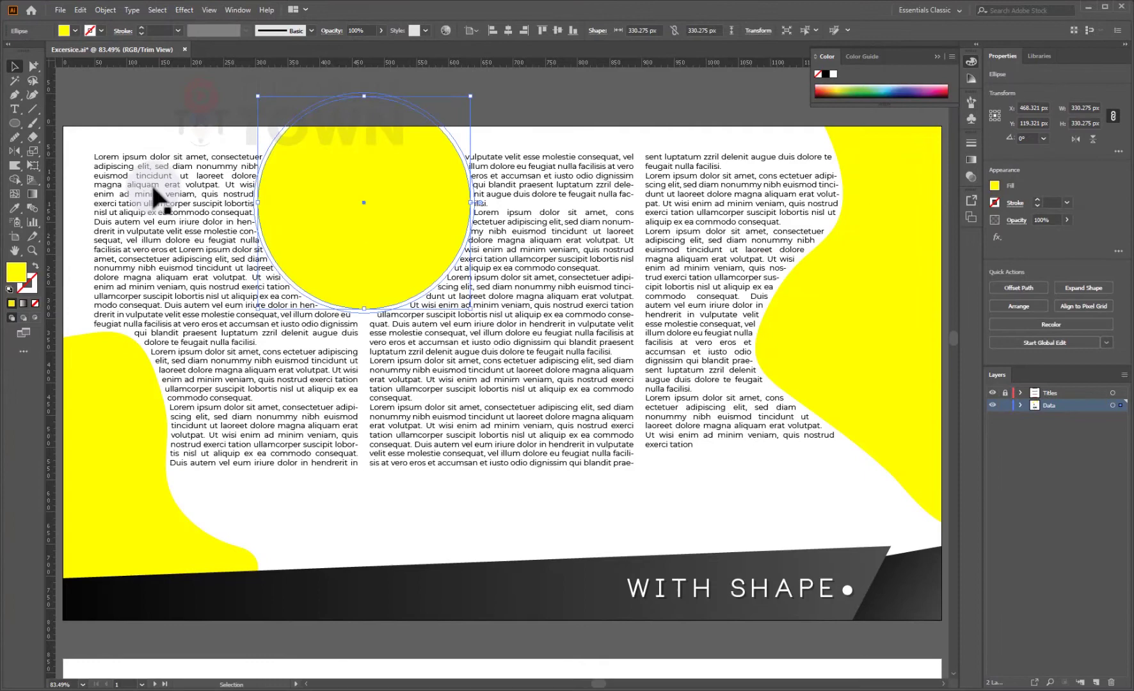
click(103, 8)
mouse_move(136, 397)
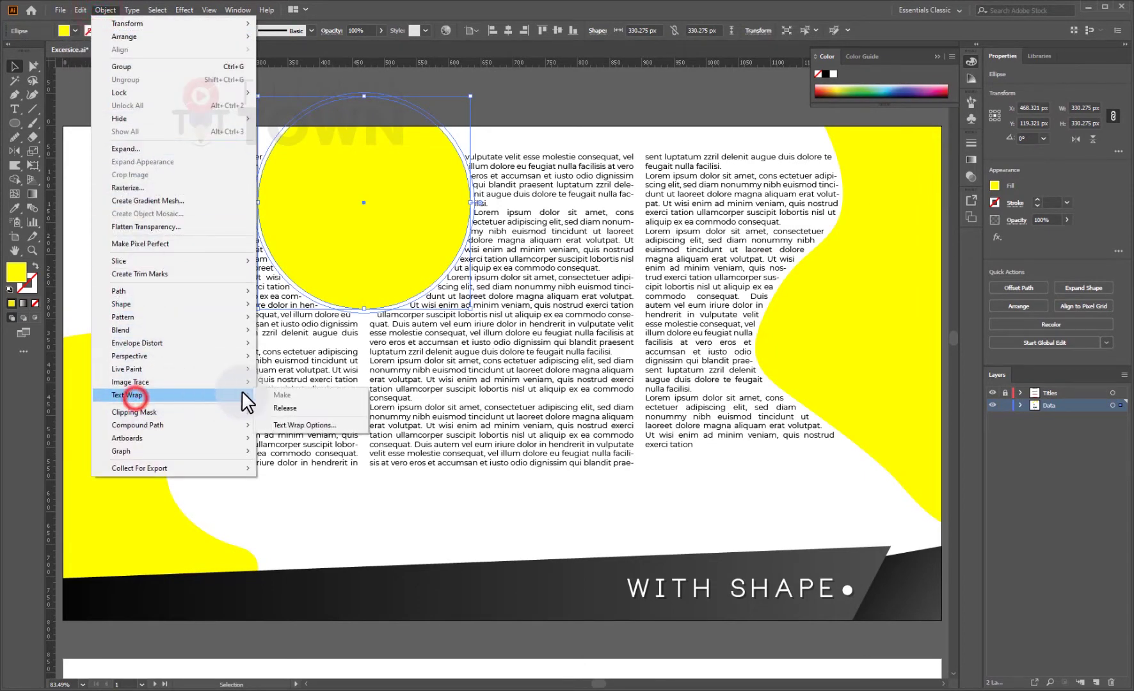
click(294, 424)
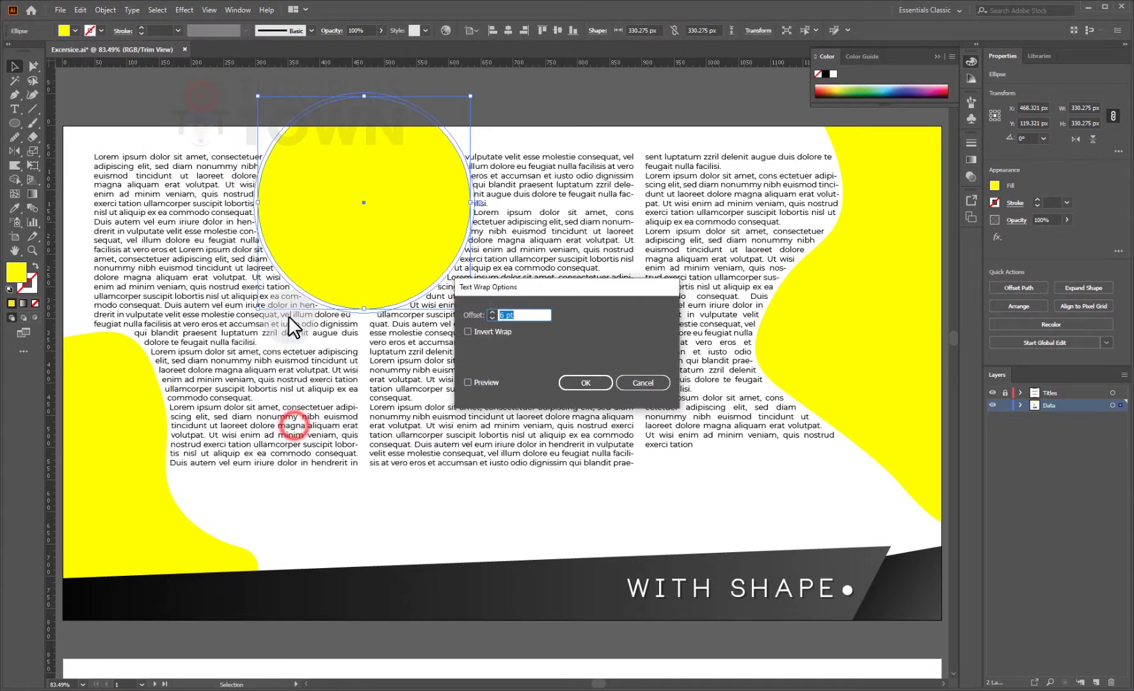
click(479, 382)
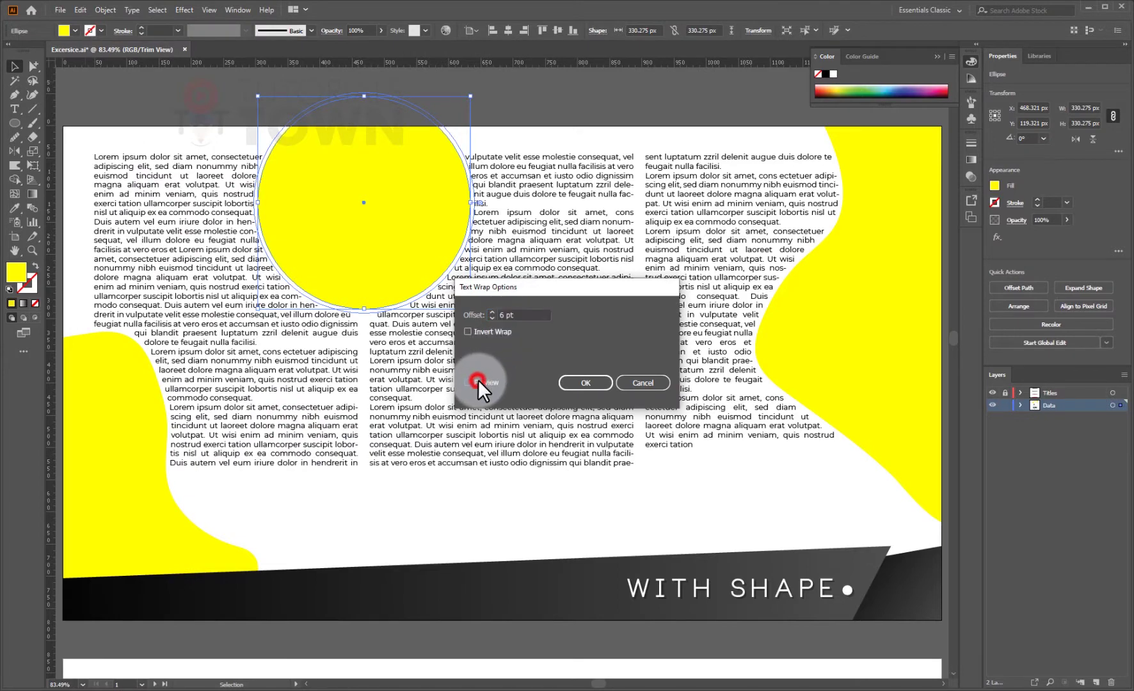
click(493, 312)
click(494, 311)
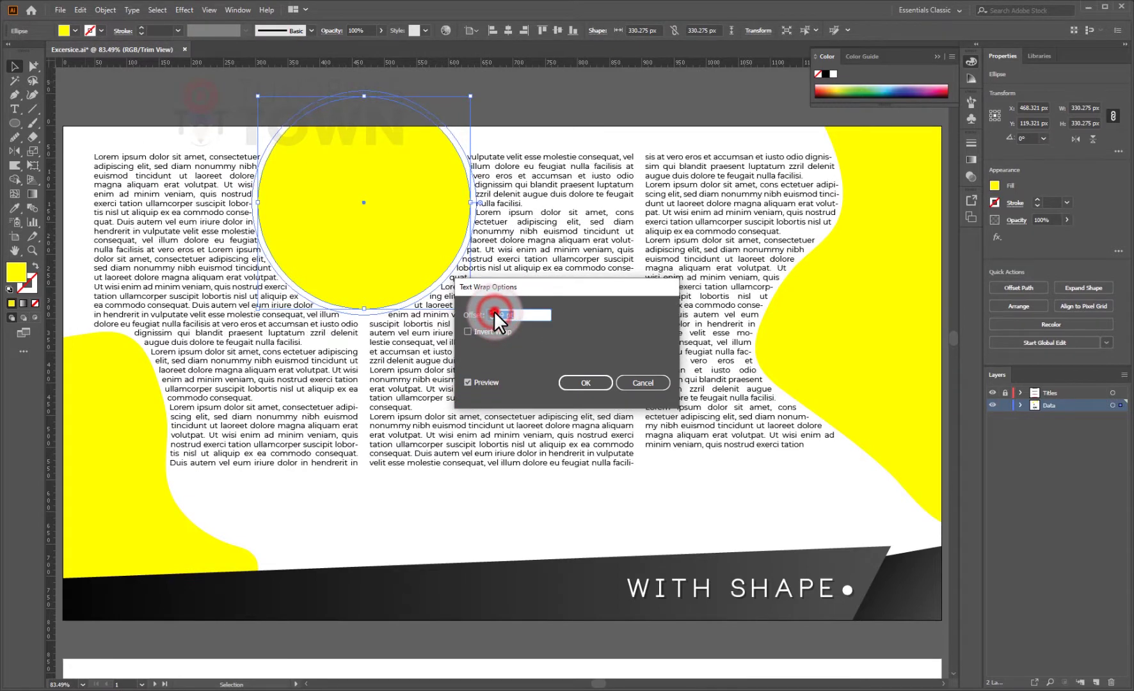
click(494, 311)
click(495, 311)
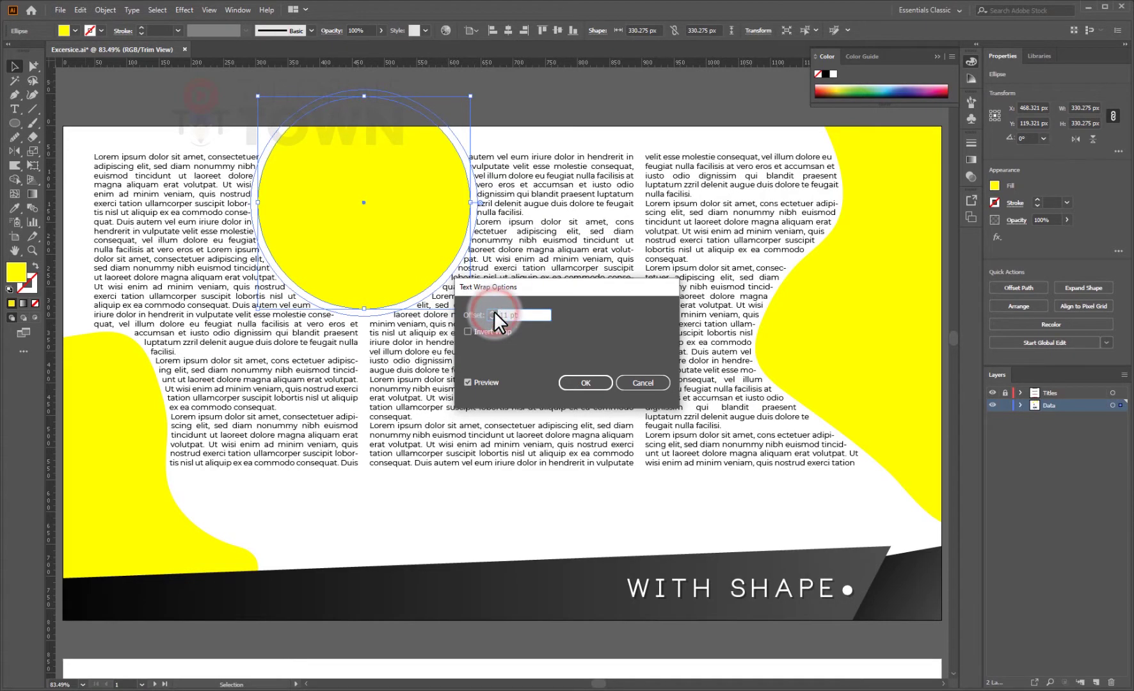
click(585, 384)
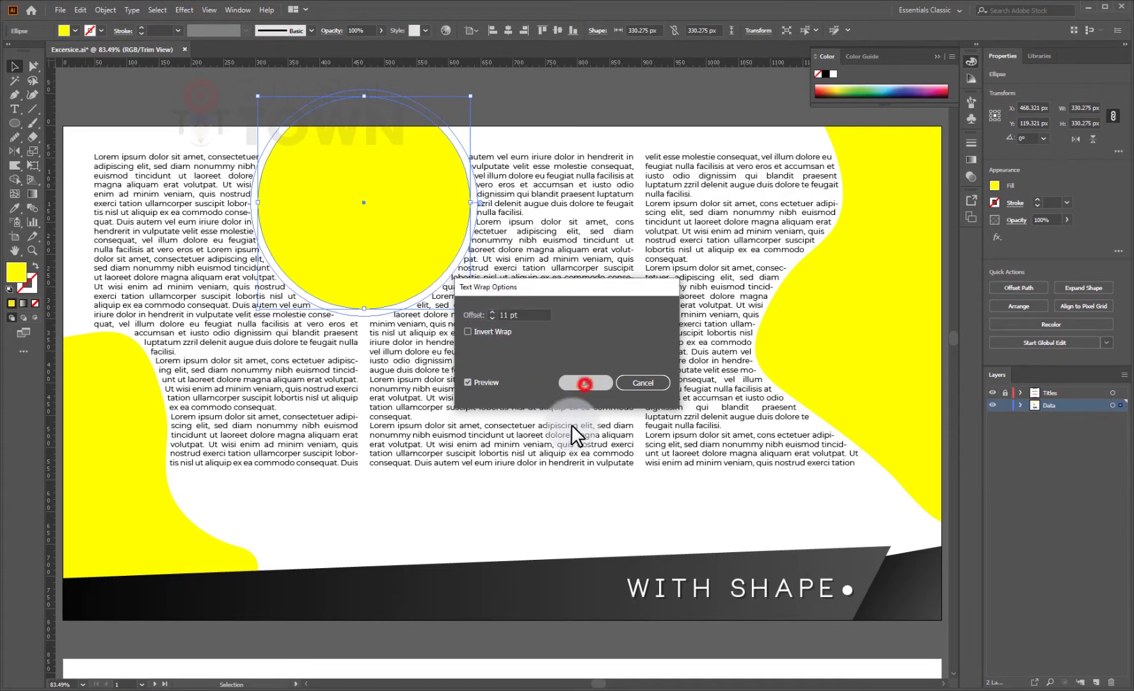
click(381, 551)
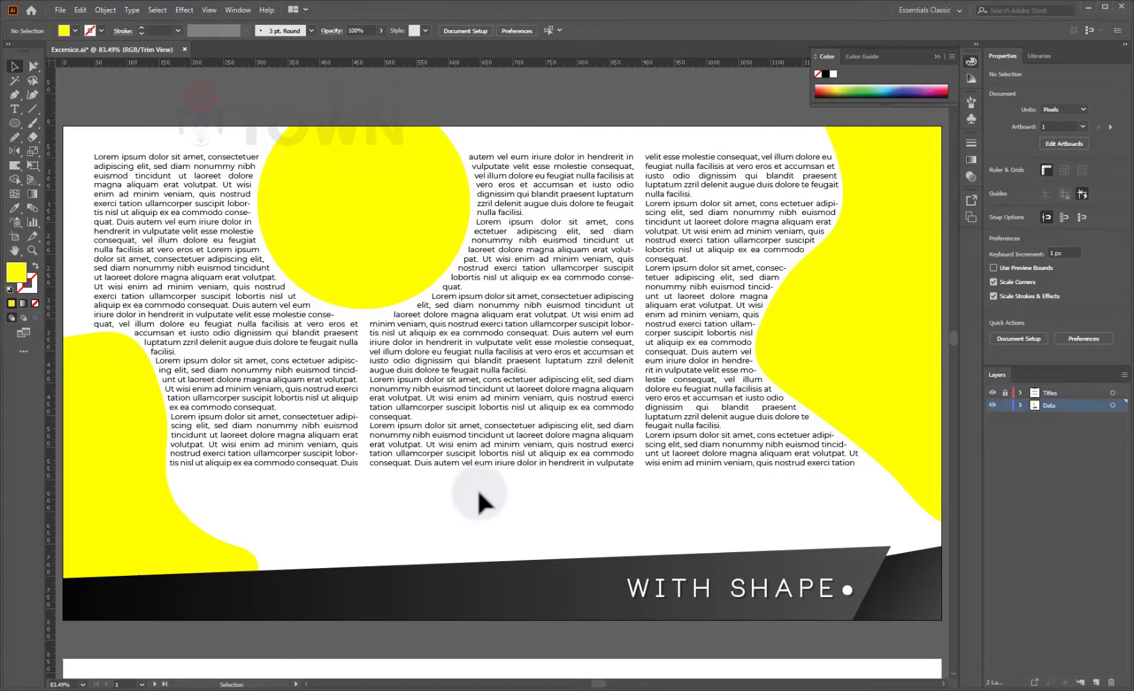
Enlarge the woman's photo on the "With JPEG Image" page to about 947 by 709 px and place it along the page's left edge
drag(408, 633, 397, 159)
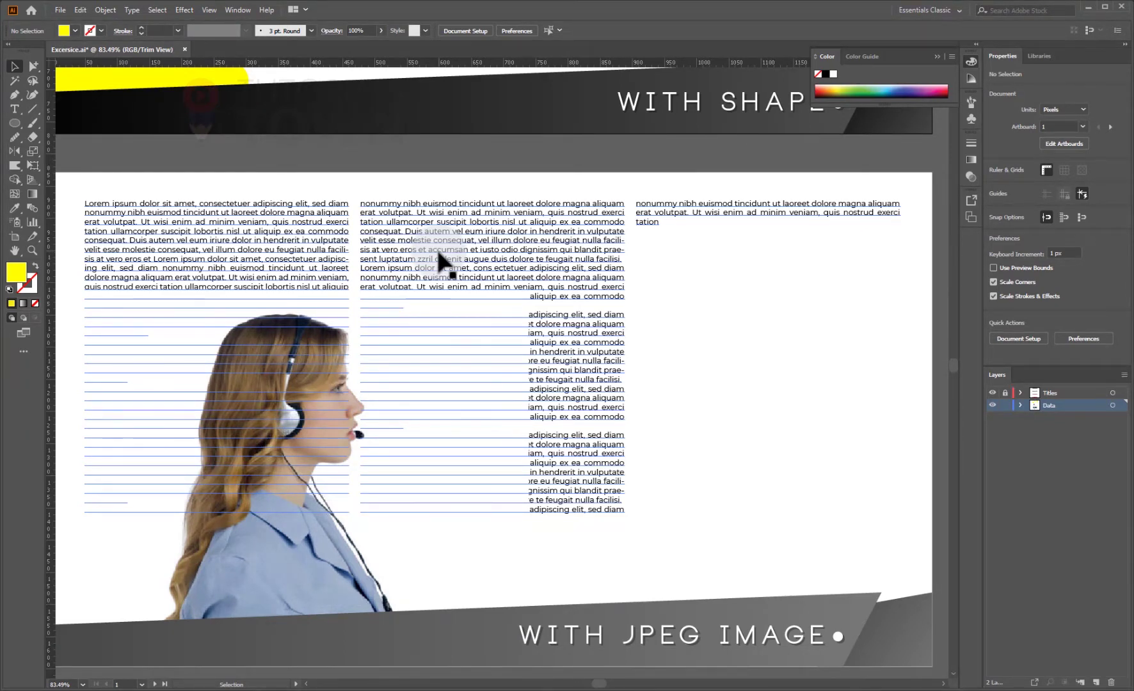
click(215, 597)
drag(339, 474, 238, 580)
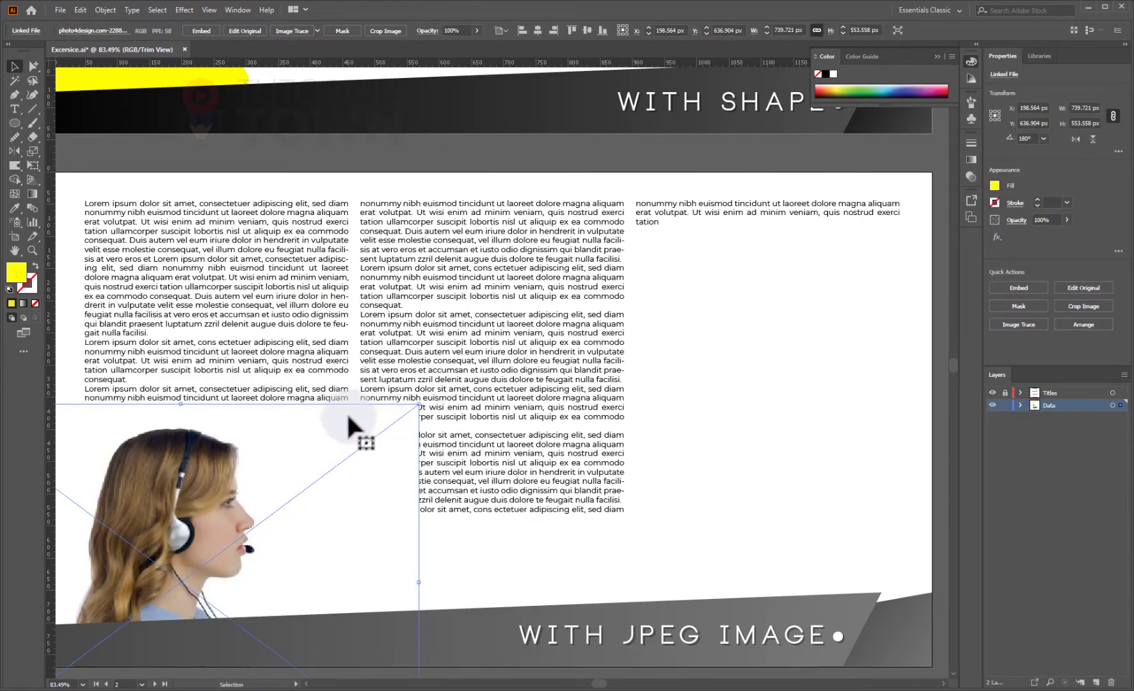
drag(215, 578, 208, 312)
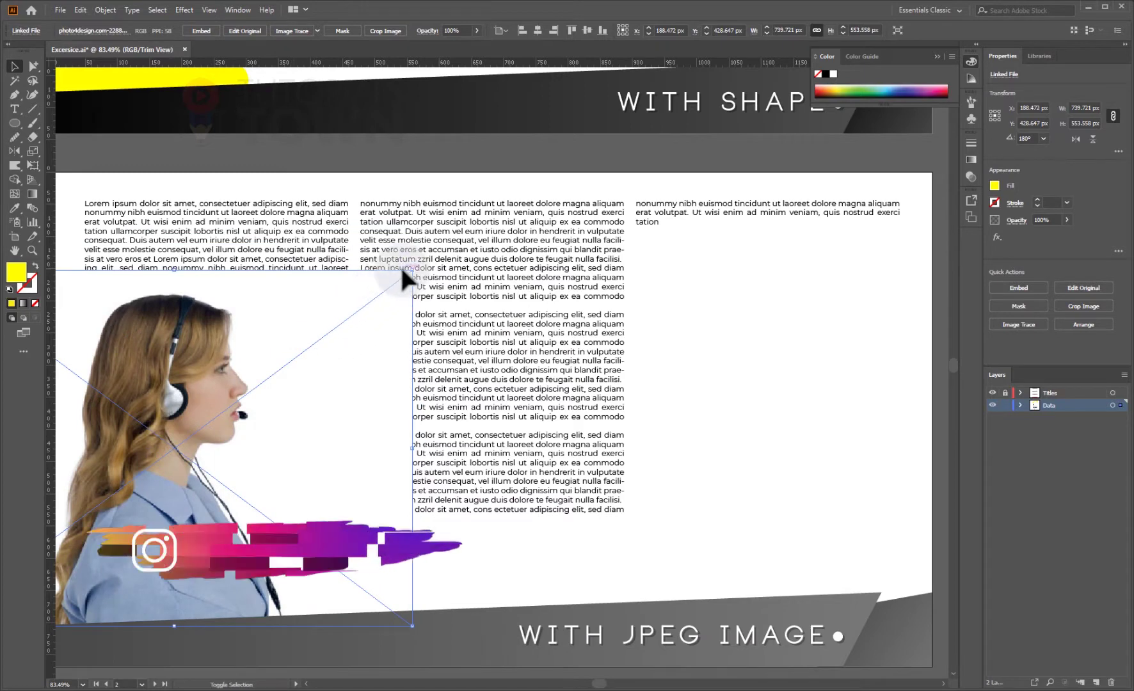
drag(409, 268, 515, 154)
drag(325, 480, 204, 465)
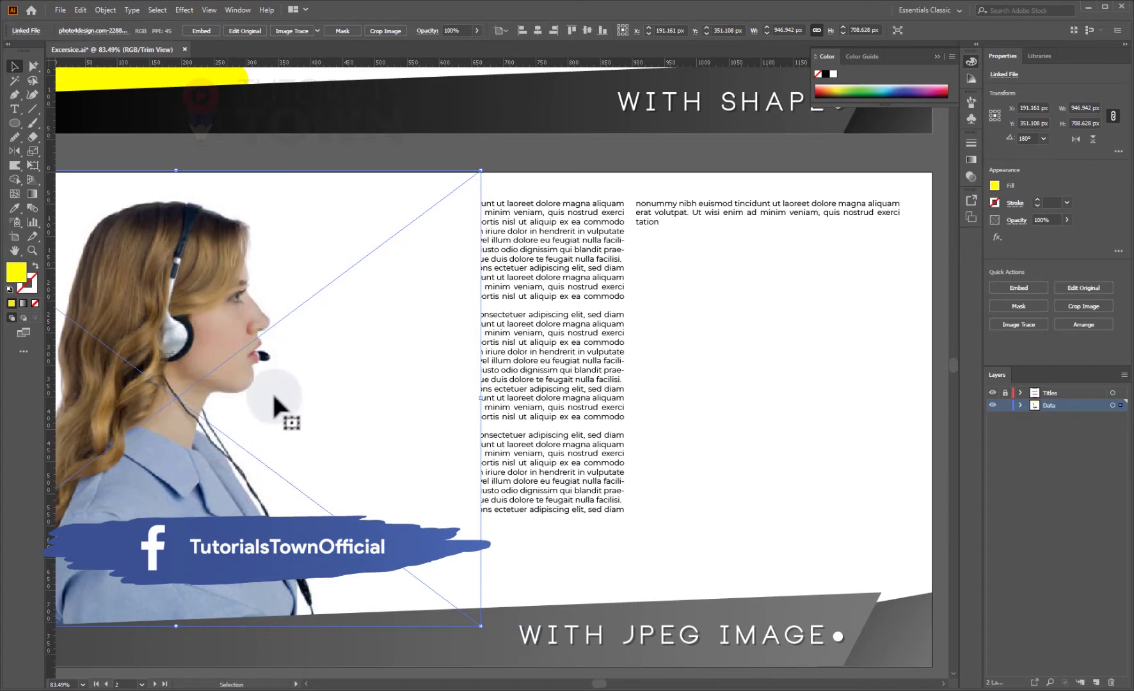
Send the woman's photo to the back, behind the column text
right_click(232, 434)
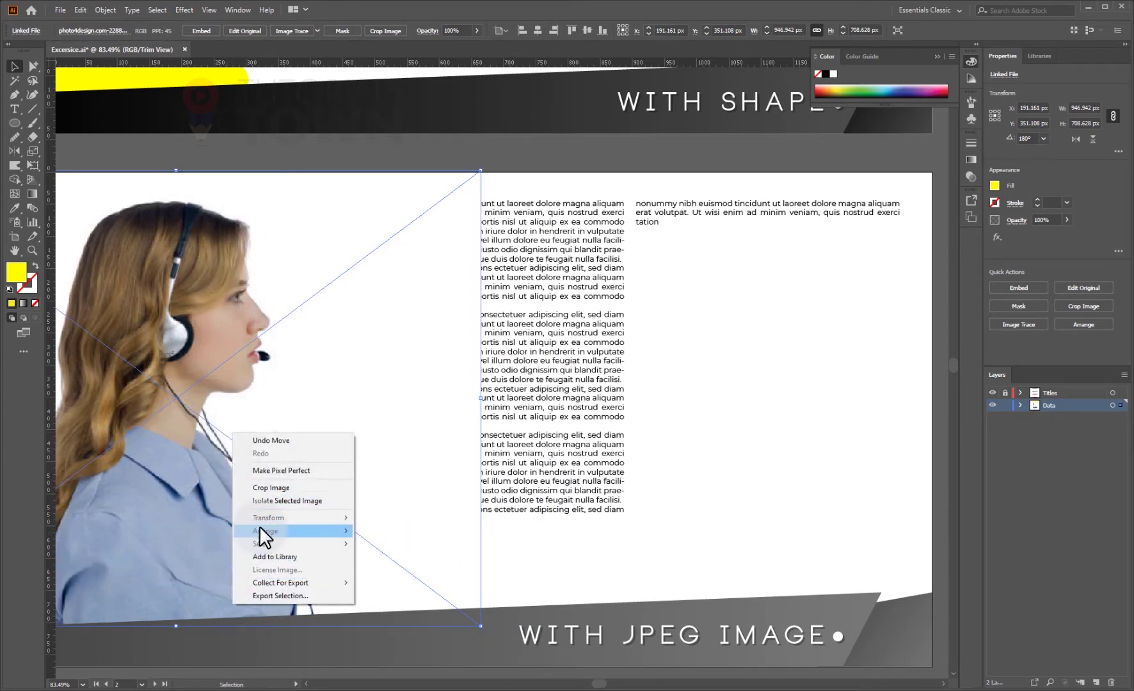
mouse_move(259, 526)
click(405, 567)
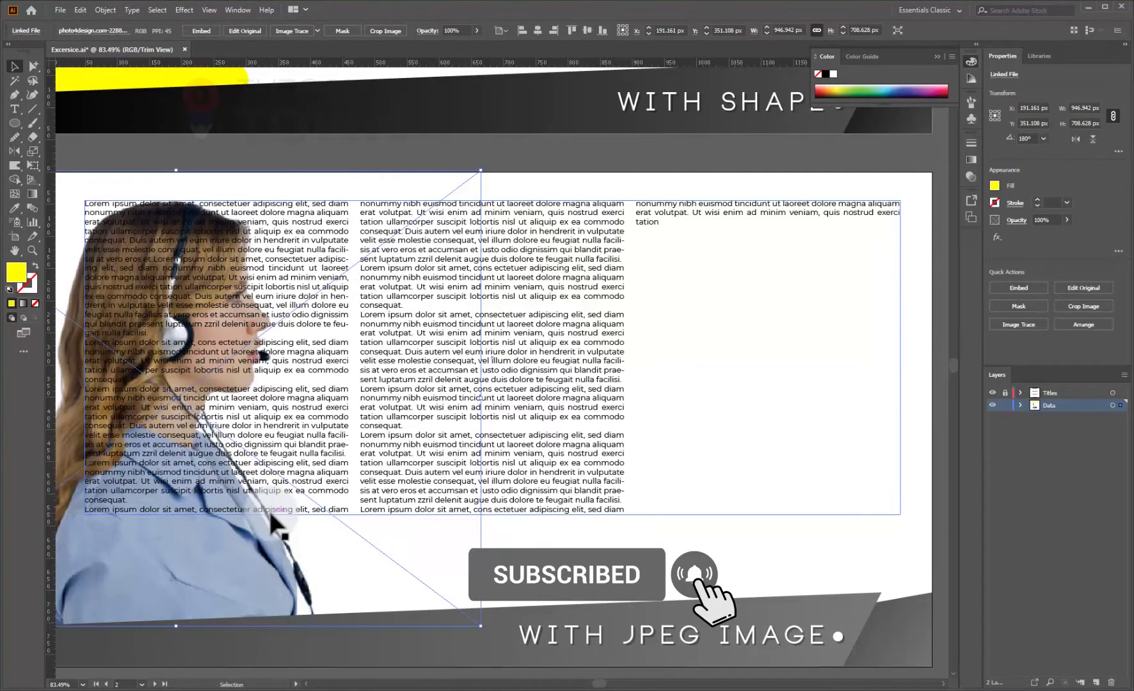
Bring the woman's photo to the front and apply a text wrap to it
right_click(356, 559)
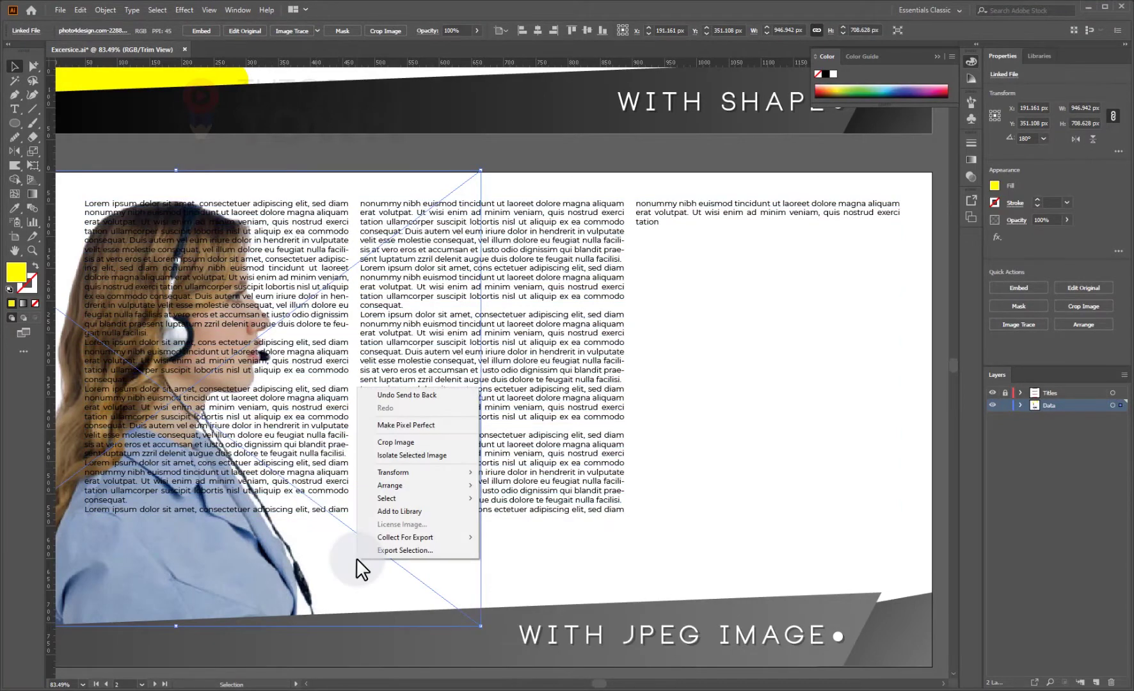
click(390, 486)
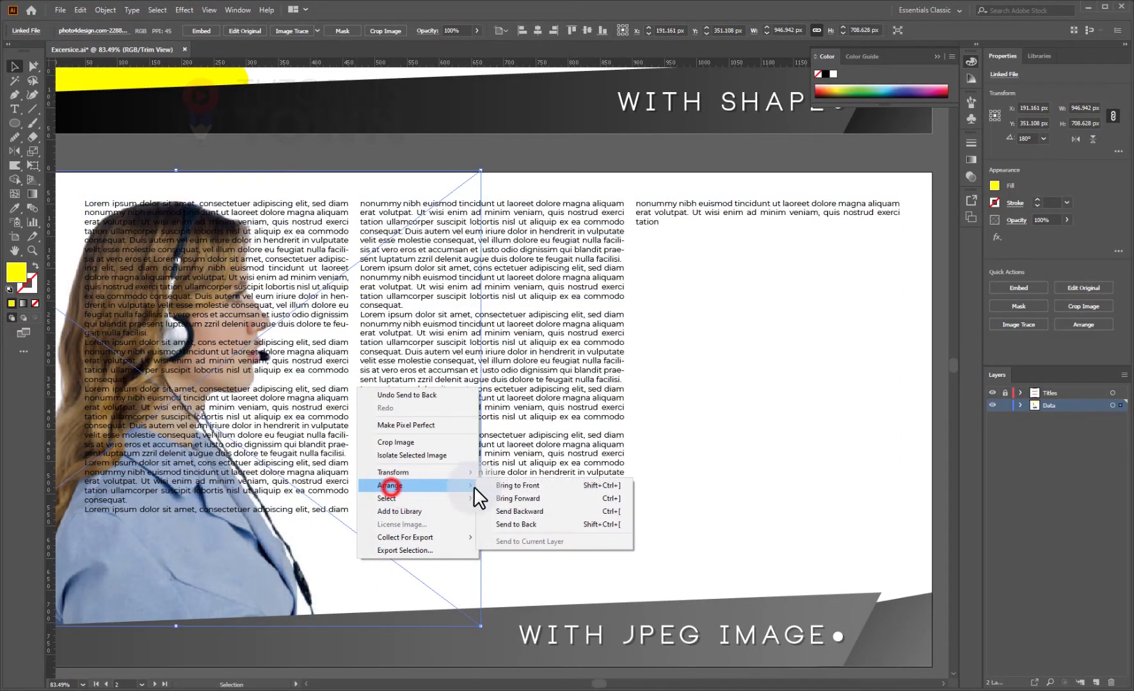
click(518, 485)
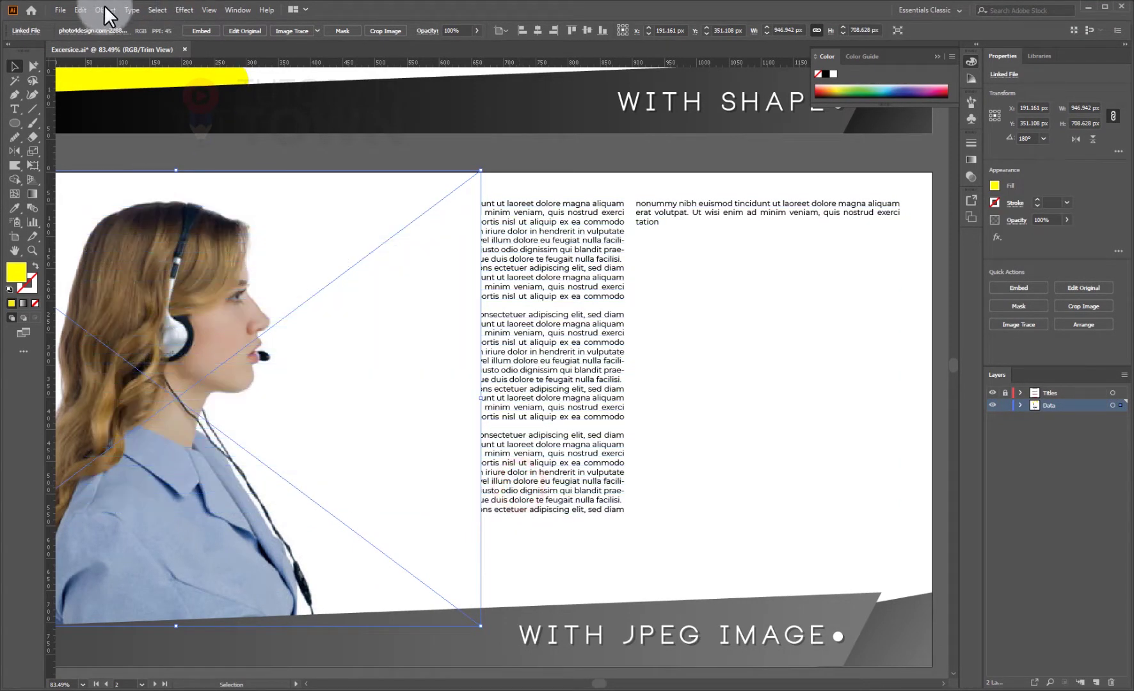
click(106, 9)
click(126, 395)
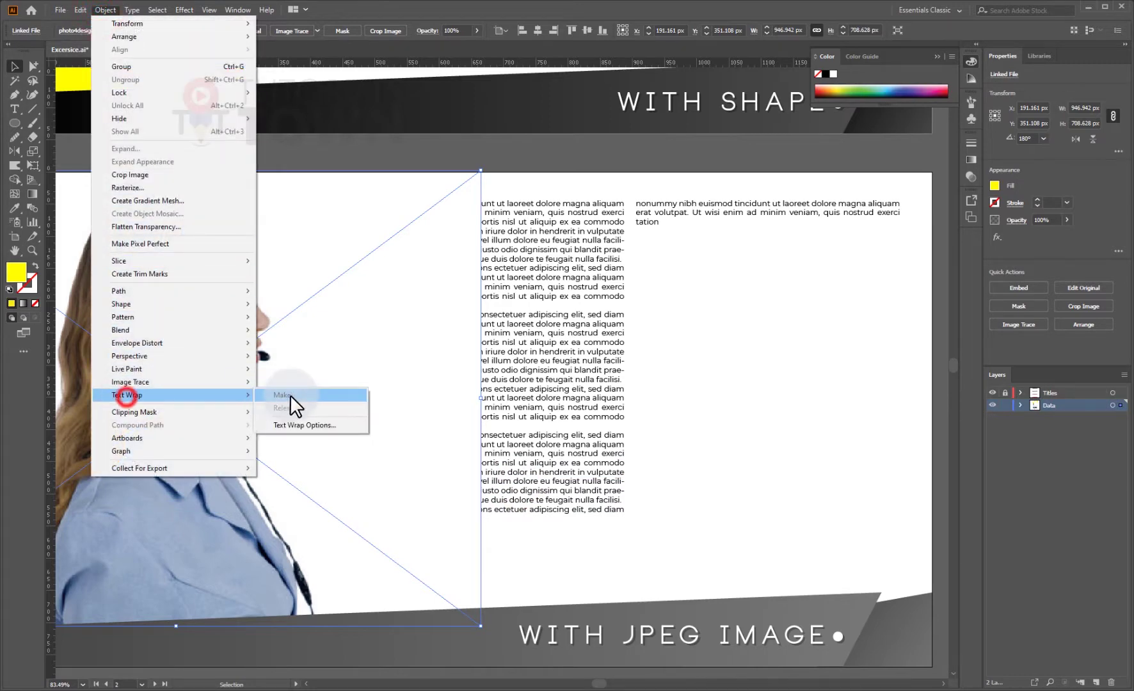
click(302, 396)
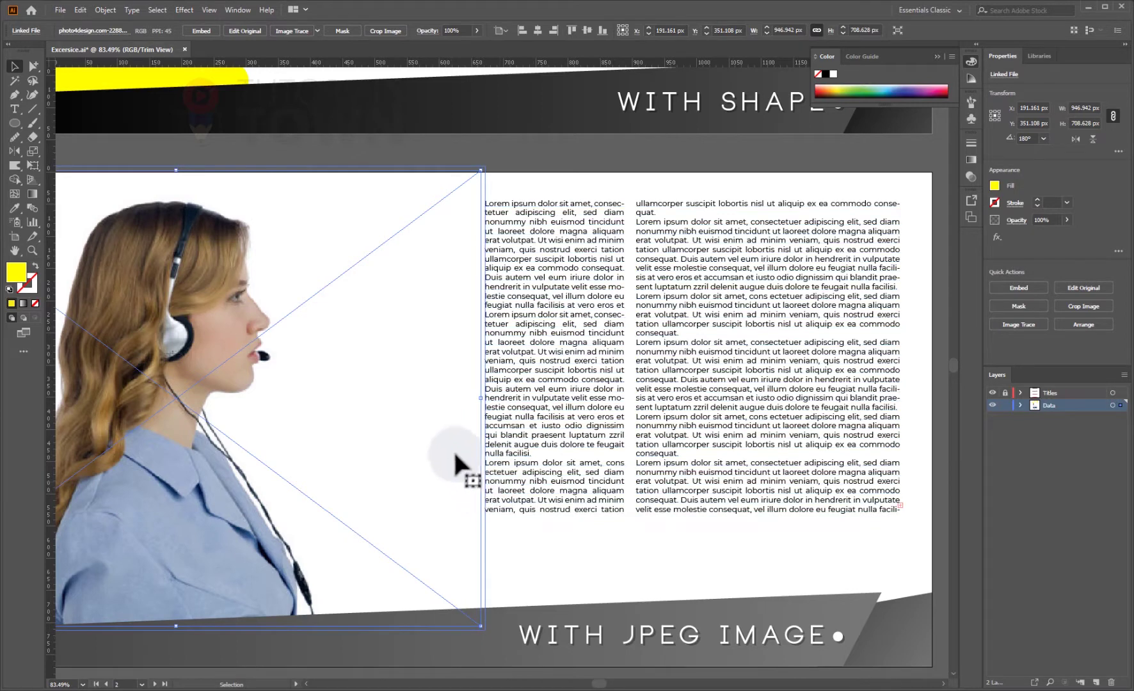
Try moving the wrapped photo toward the page's lower-left corner, and undo the move and the text wrap
drag(442, 423, 309, 509)
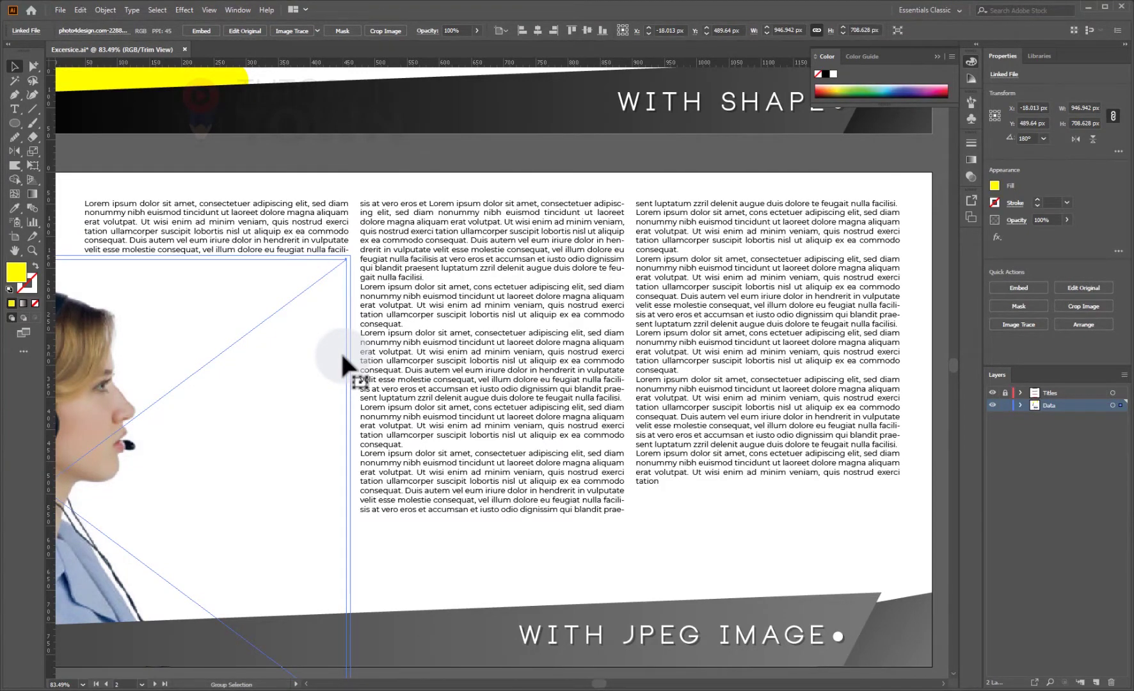
drag(343, 357, 360, 299)
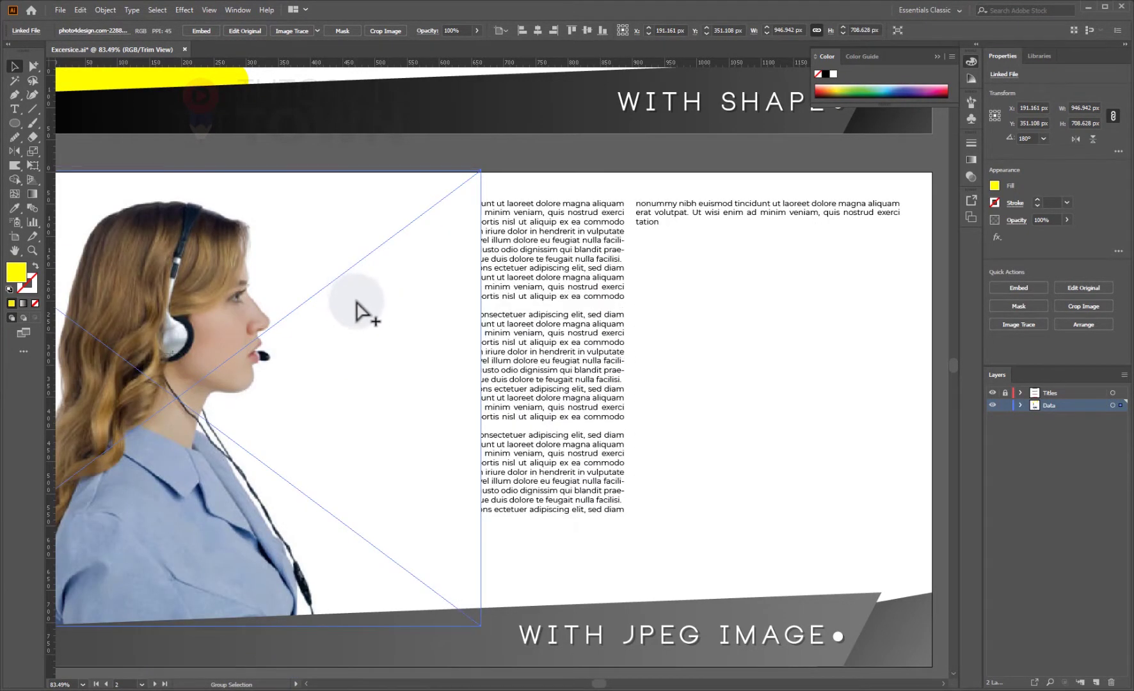
key(v)
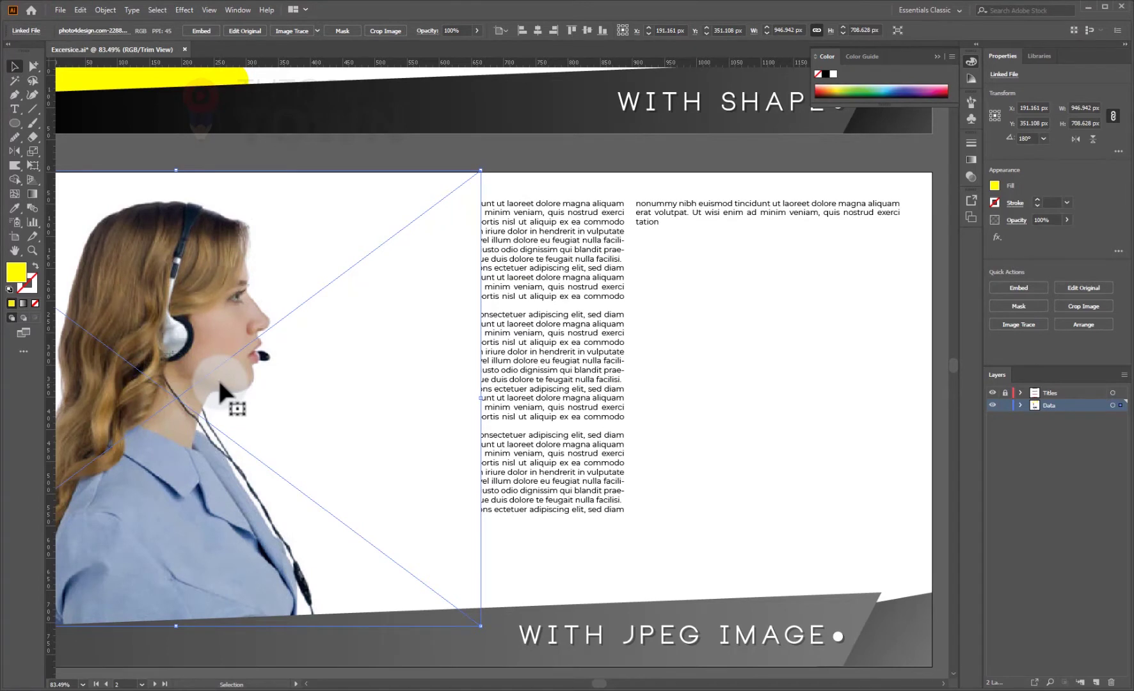
Send the woman's photo to the back so the column text lies over it, and clear the selection
click(211, 301)
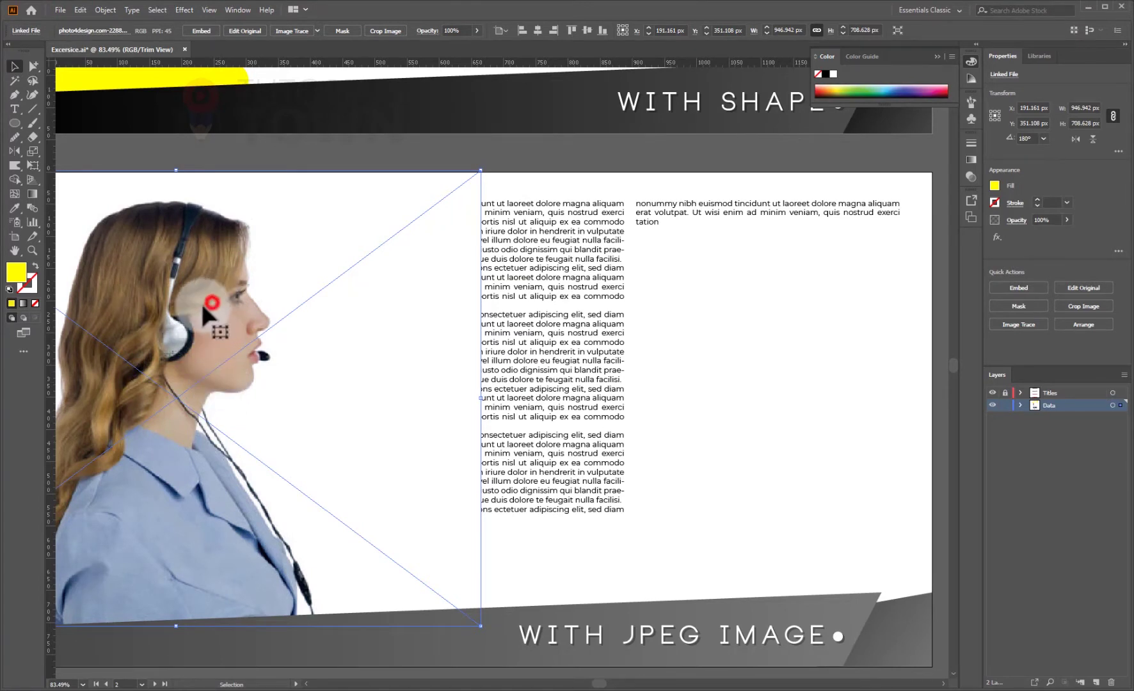
right_click(227, 339)
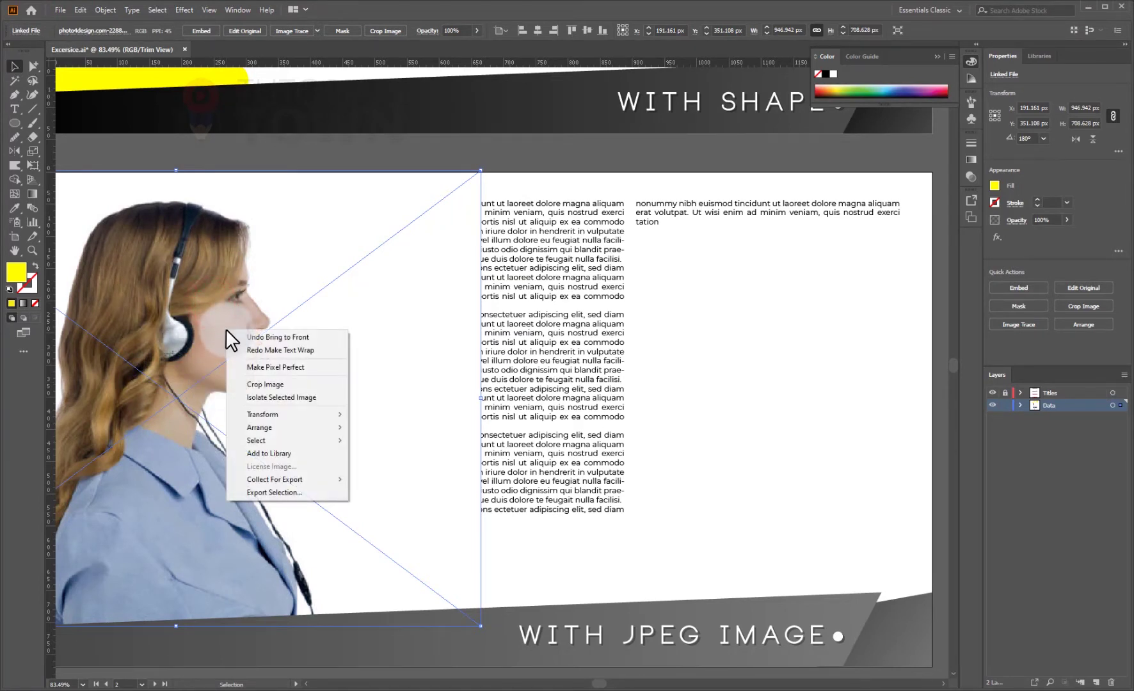
click(271, 424)
click(403, 460)
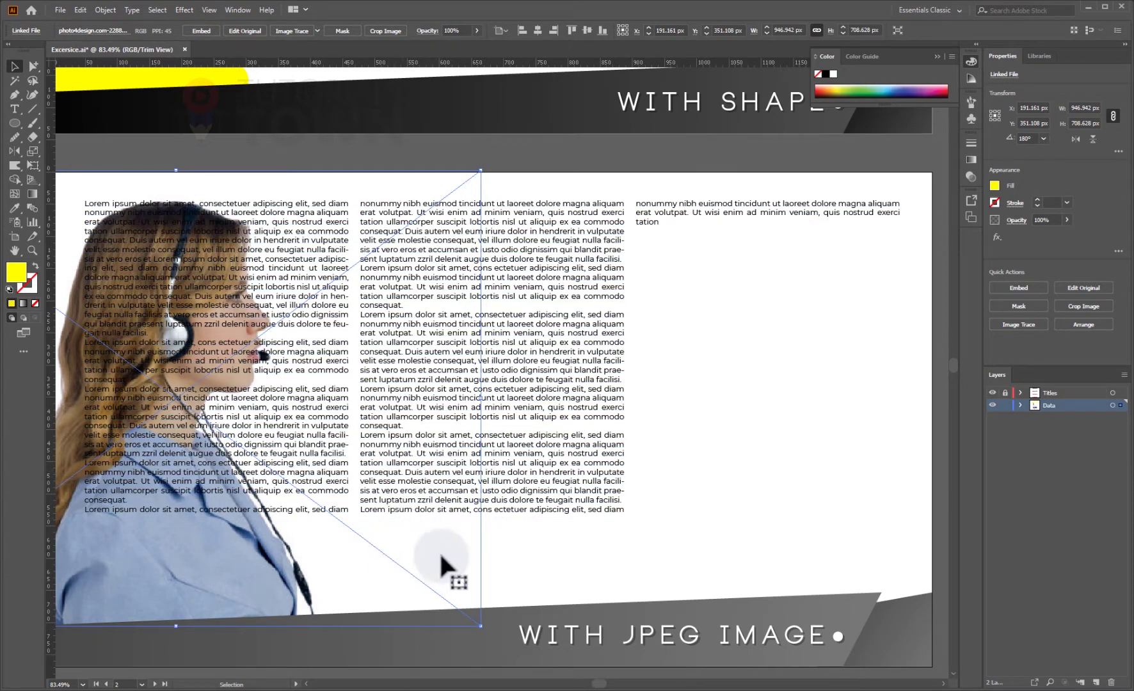
click(549, 569)
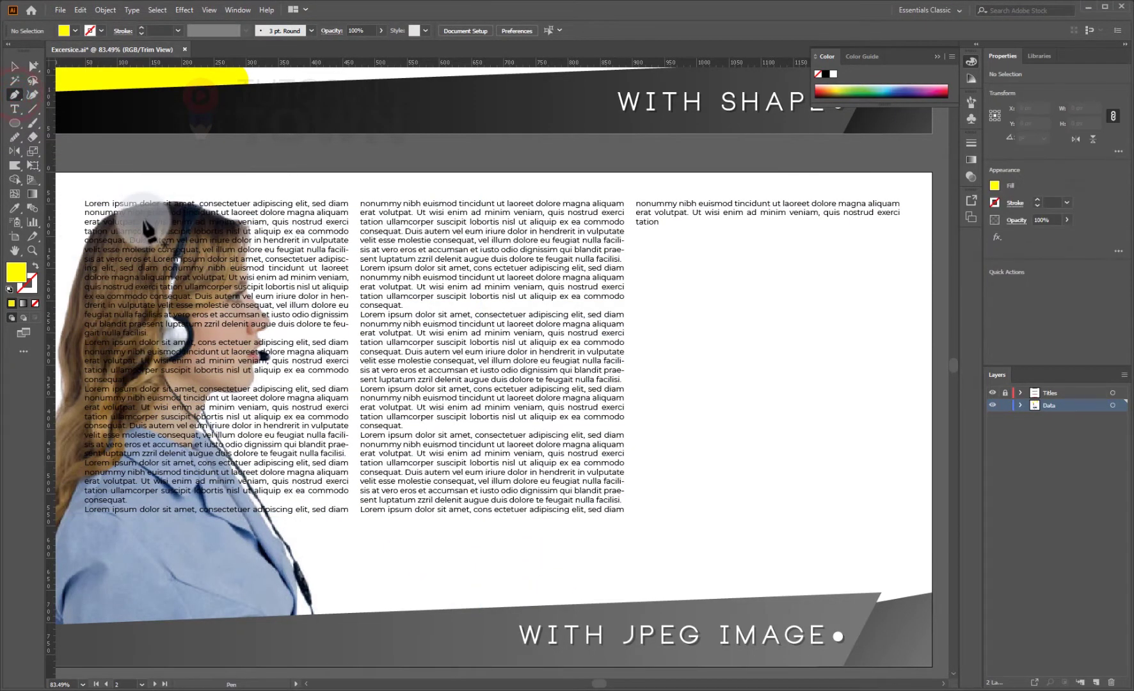
Trace the woman's head, face and neck profile with the Pen tool, starting just outside the page's upper-left corner
drag(137, 264, 222, 293)
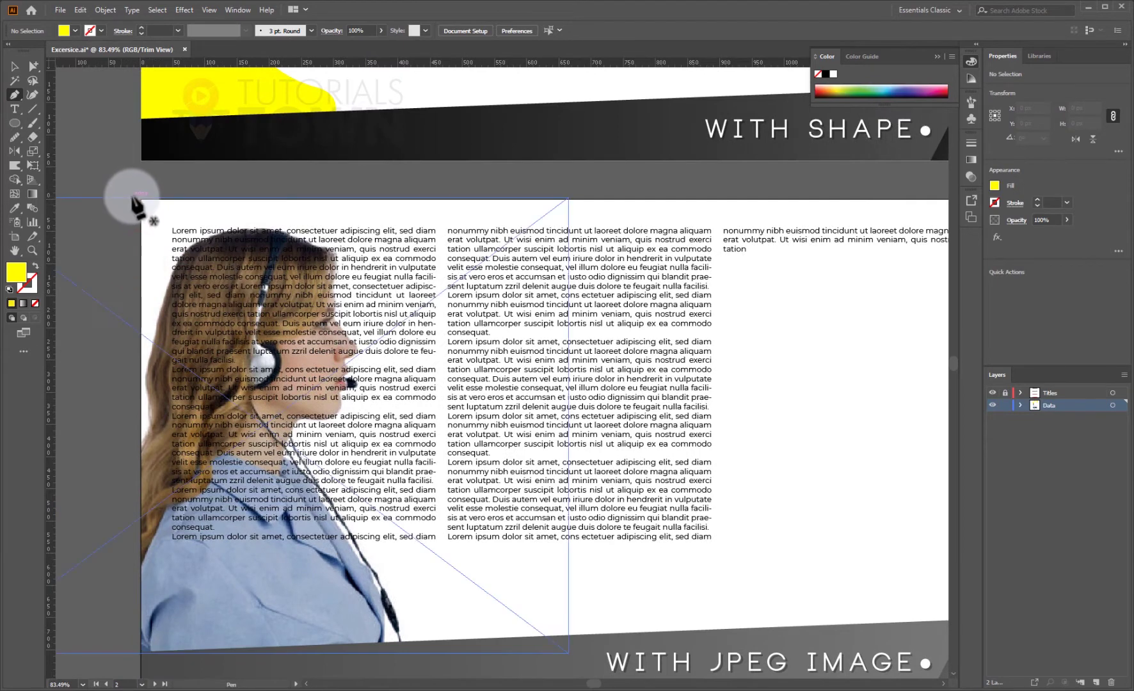
click(135, 189)
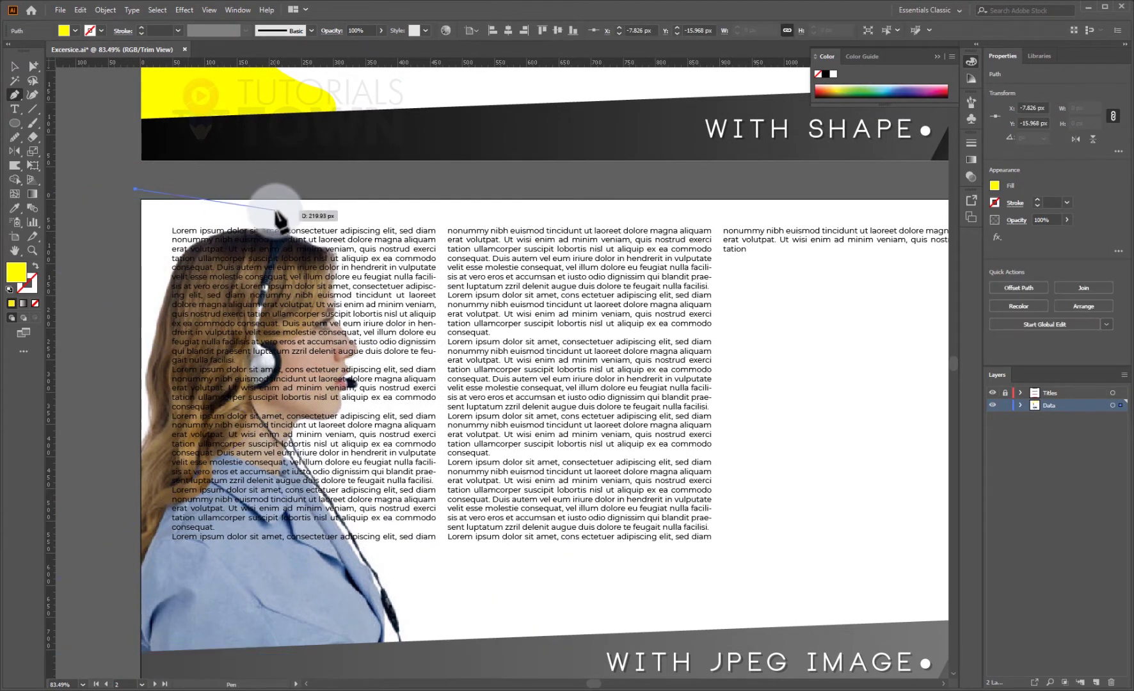
drag(275, 218, 342, 318)
drag(338, 299, 395, 457)
key(ctrl+space)
drag(450, 246, 451, 244)
drag(473, 327, 409, 378)
drag(384, 494, 269, 399)
drag(264, 486, 312, 456)
Continue the pen path down along the headset cord and shirt to the dark banner at the page's bottom
drag(374, 572, 235, 261)
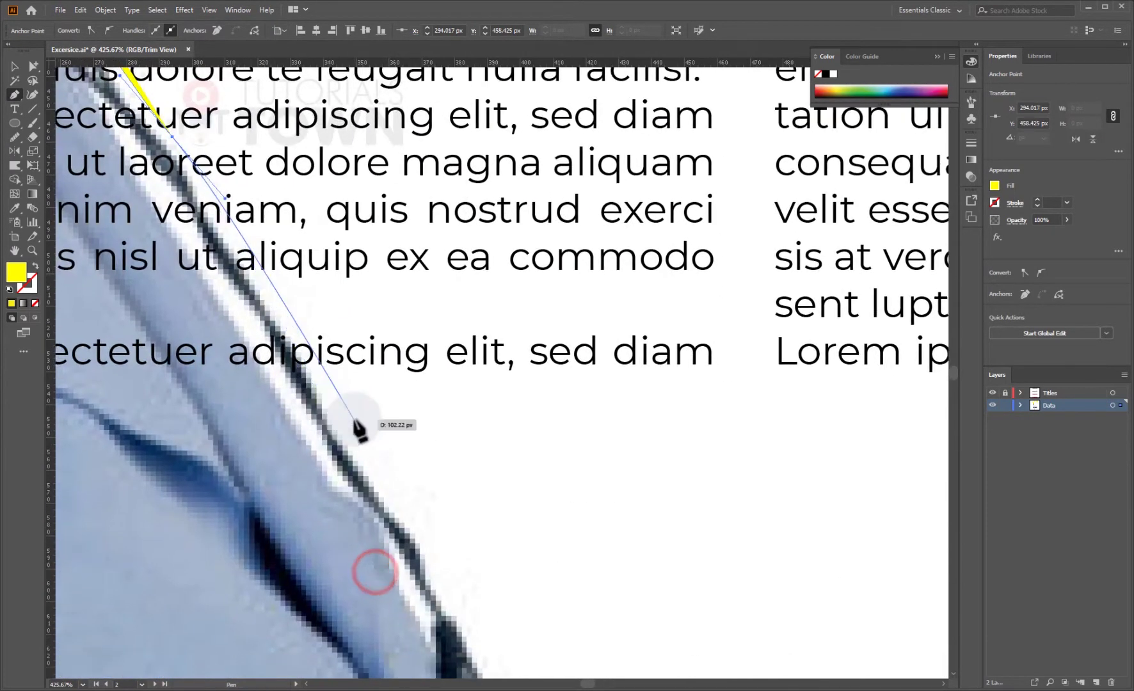
drag(354, 422, 375, 472)
drag(445, 555, 324, 346)
mouse_move(414, 616)
mouse_down()
mouse_move(410, 678)
mouse_move(430, 633)
mouse_up()
Complete the silhouette with anchor points outside the page's left edge, and close the path at its starting point
key(ctrl+minus)
key(ctrl+minus)
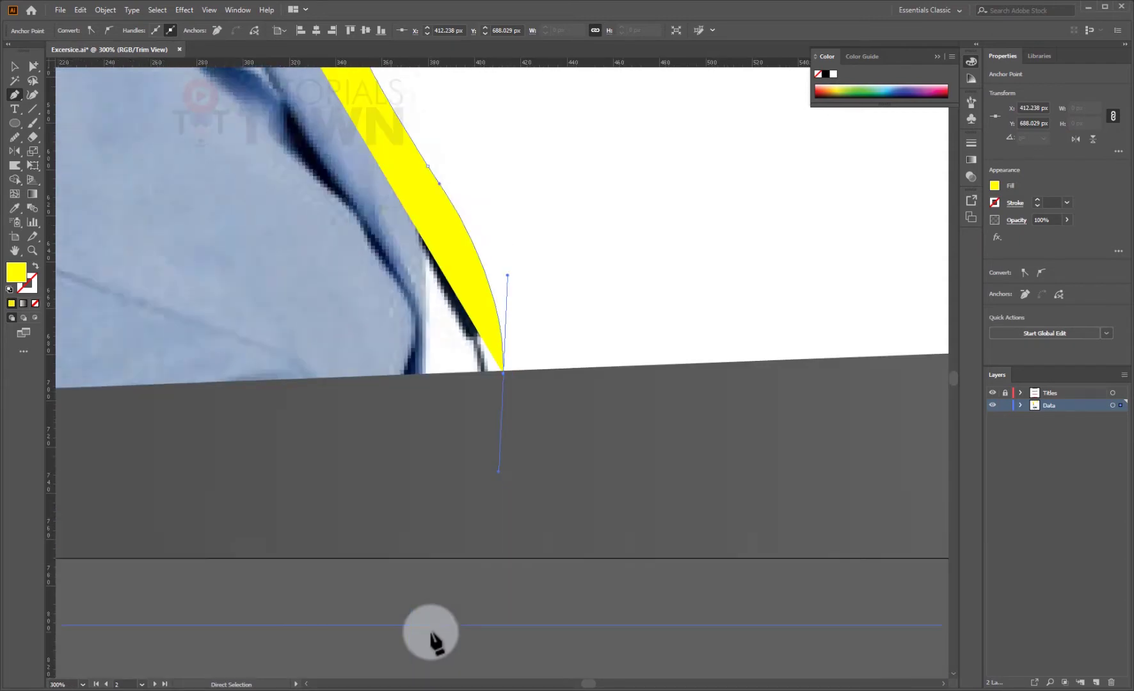
key(ctrl+minus)
key(ctrl+minus)
key(ctrl+minus)
drag(350, 169, 432, 349)
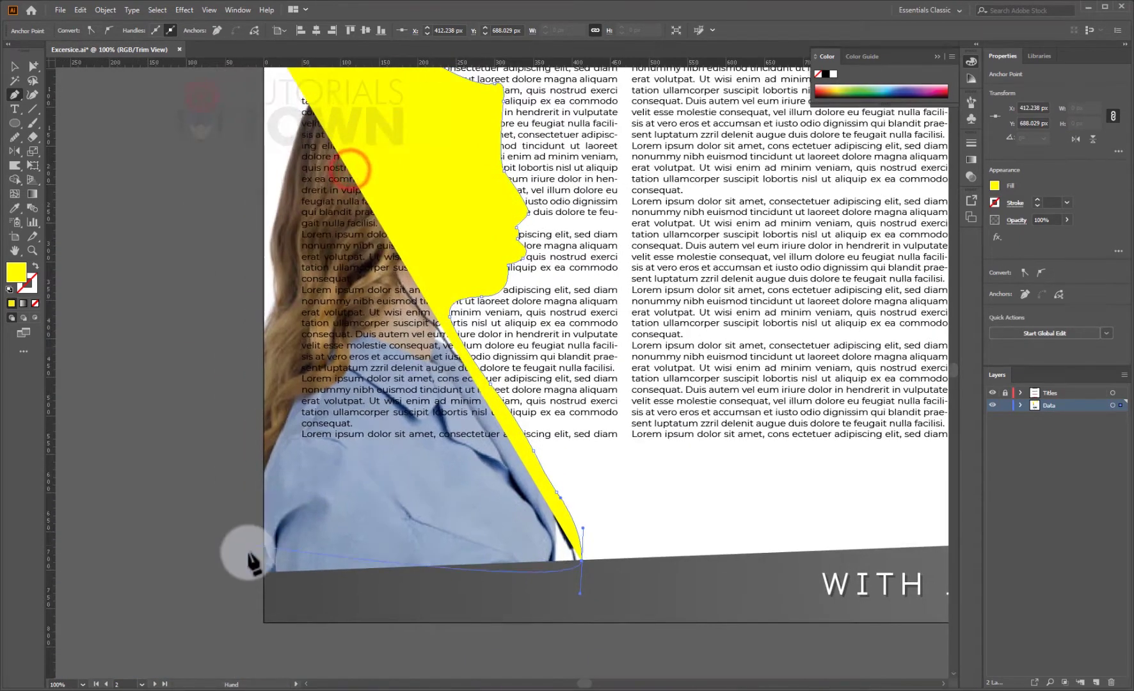
click(248, 578)
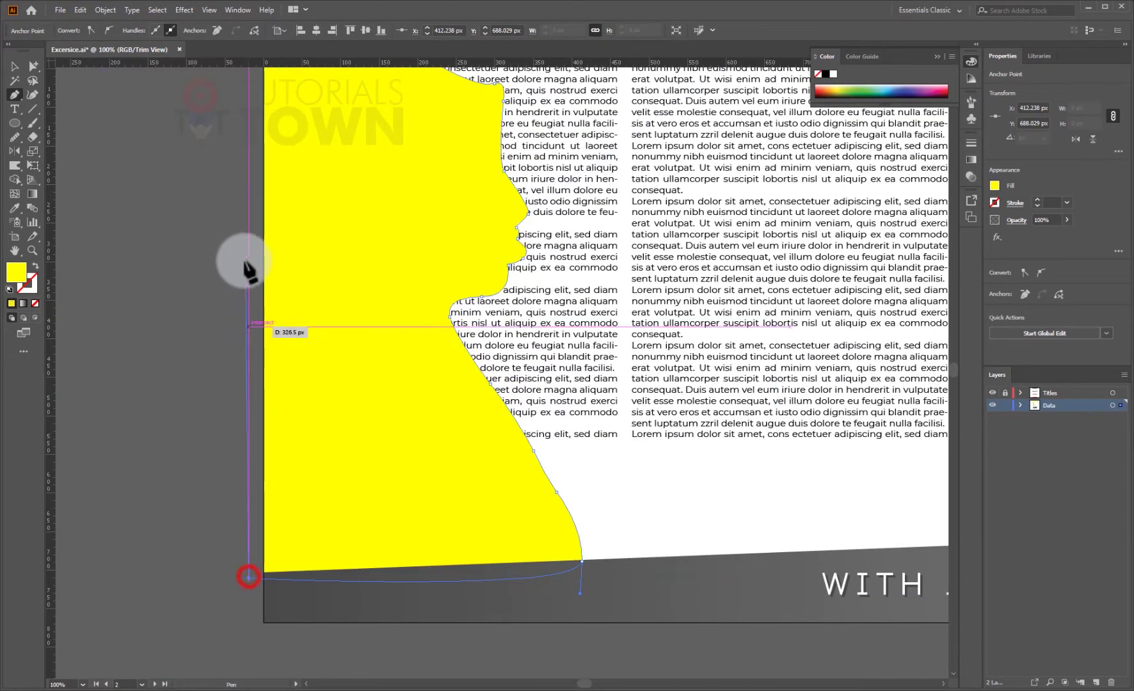
click(232, 180)
click(242, 123)
scroll(249, 288, up, 4)
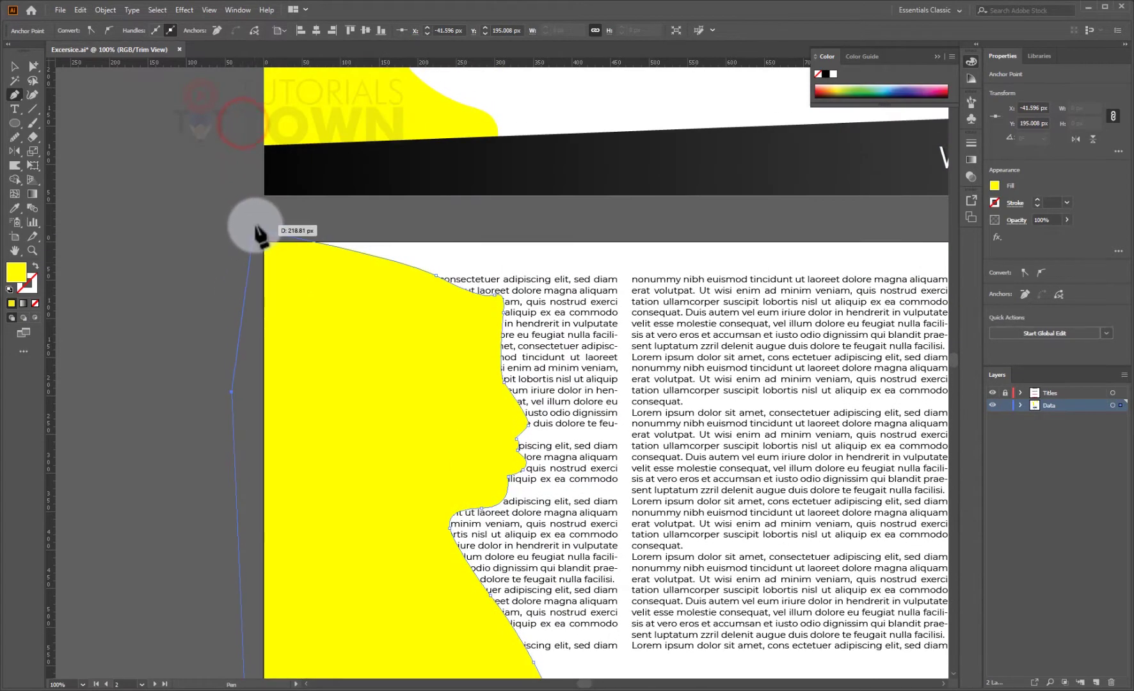
click(256, 231)
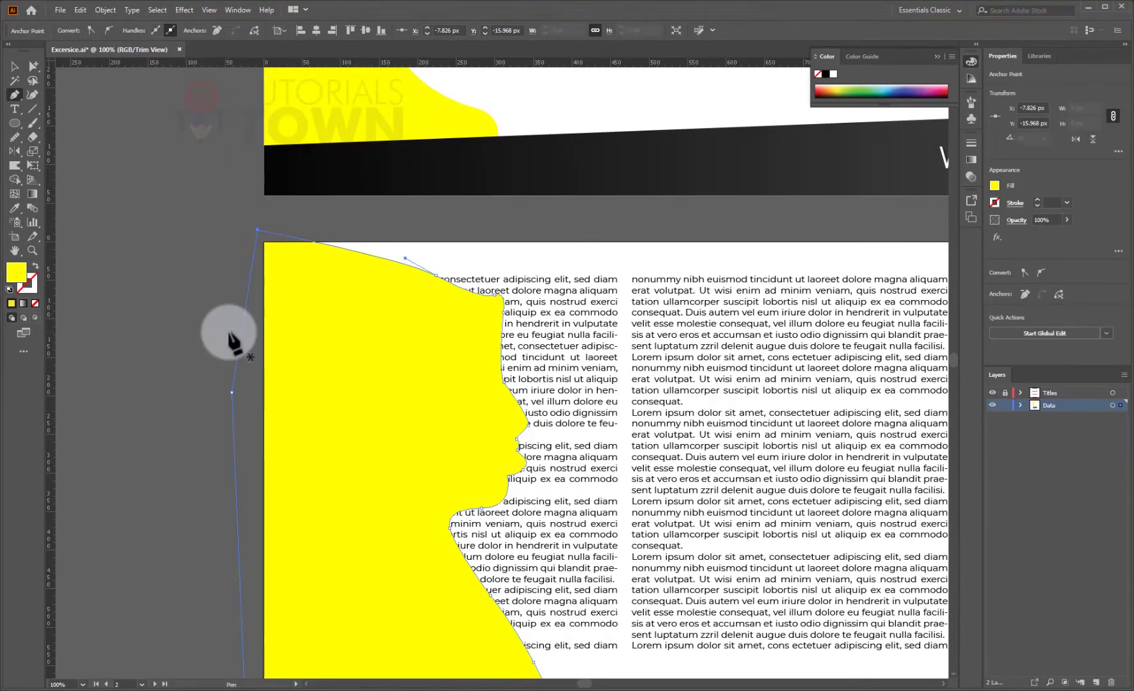
Apply a text wrap to the yellow silhouette over the woman's photo, and clear the selection
click(104, 10)
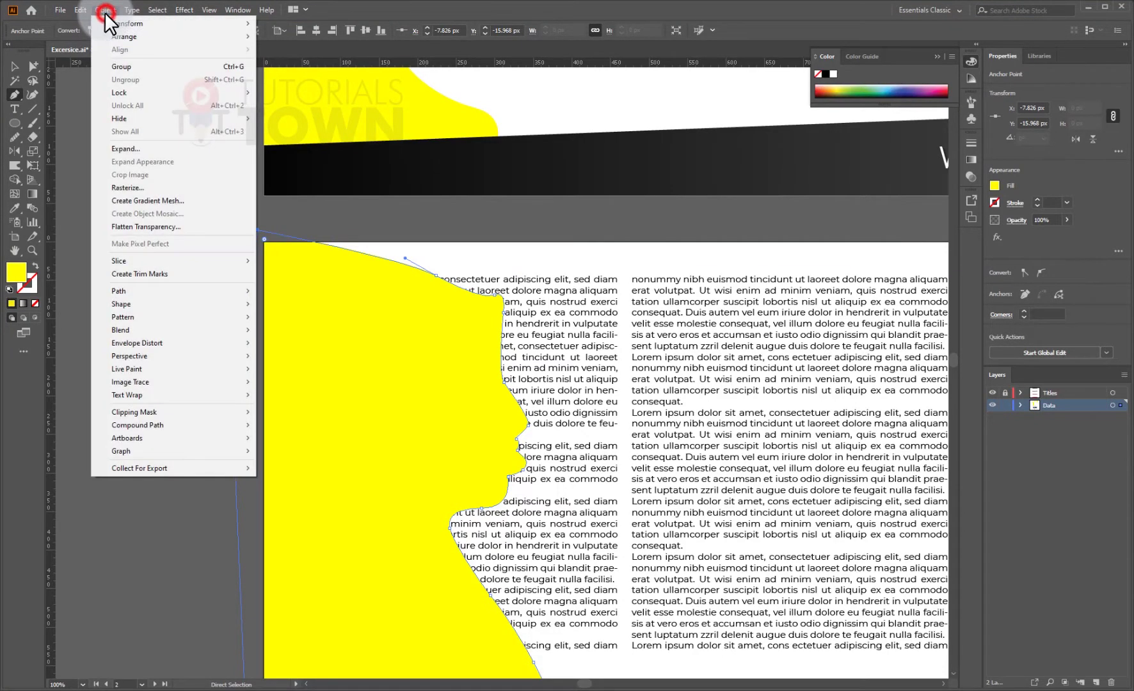
click(186, 391)
click(288, 394)
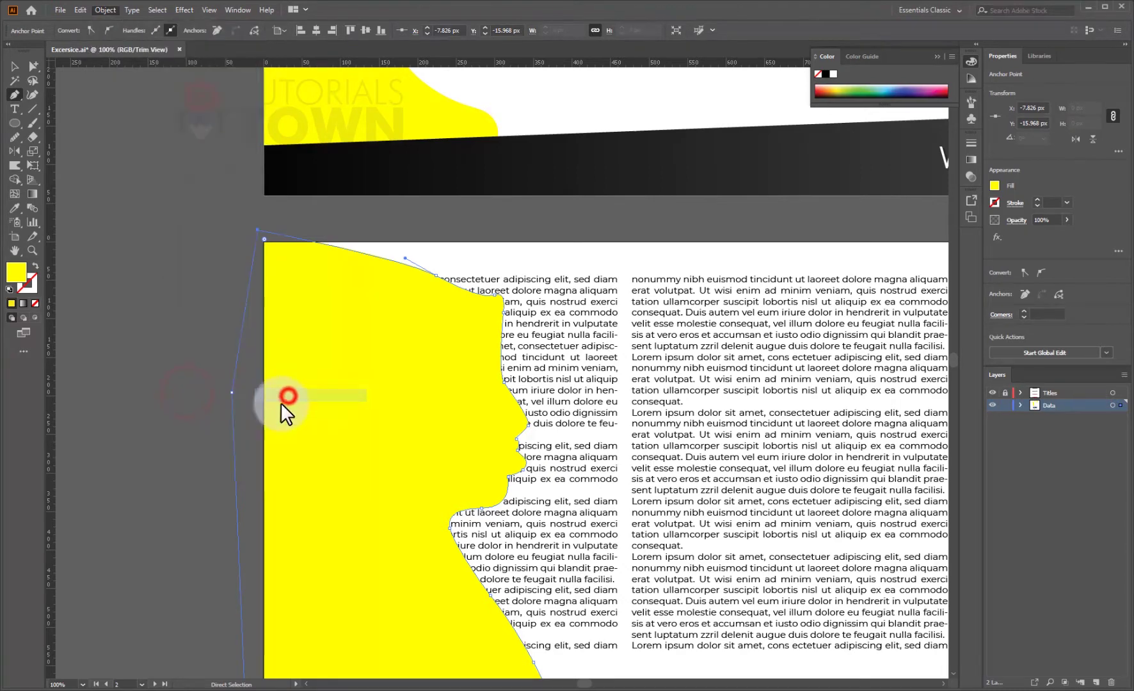
drag(308, 254, 135, 118)
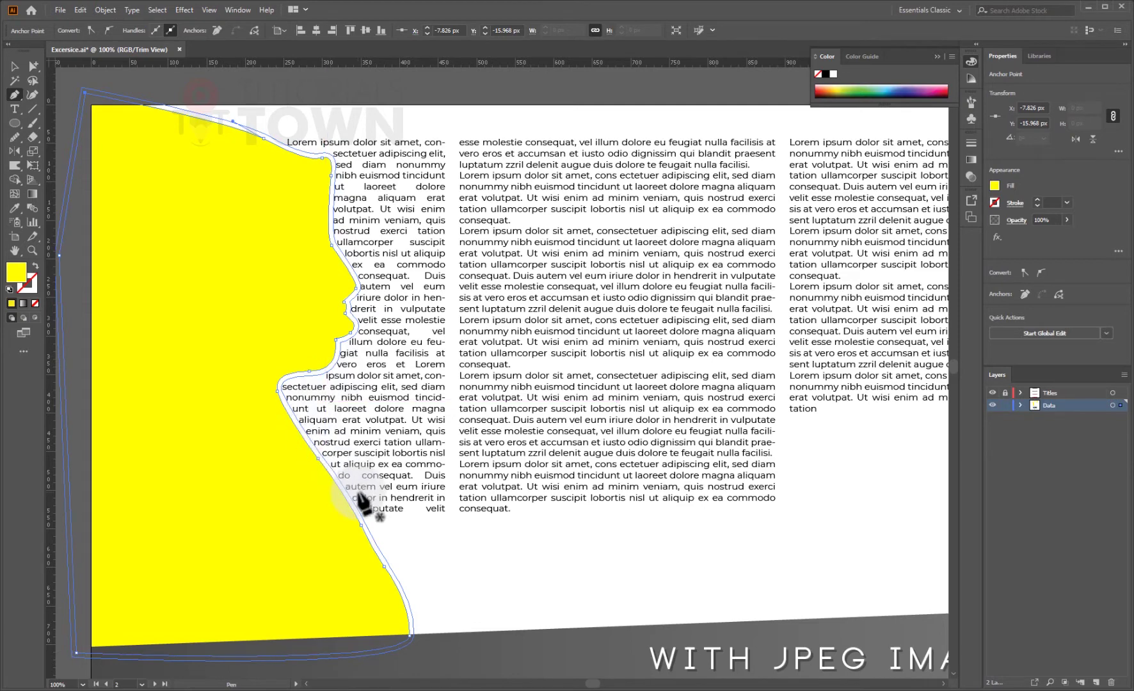
key(ctrl)
click(13, 66)
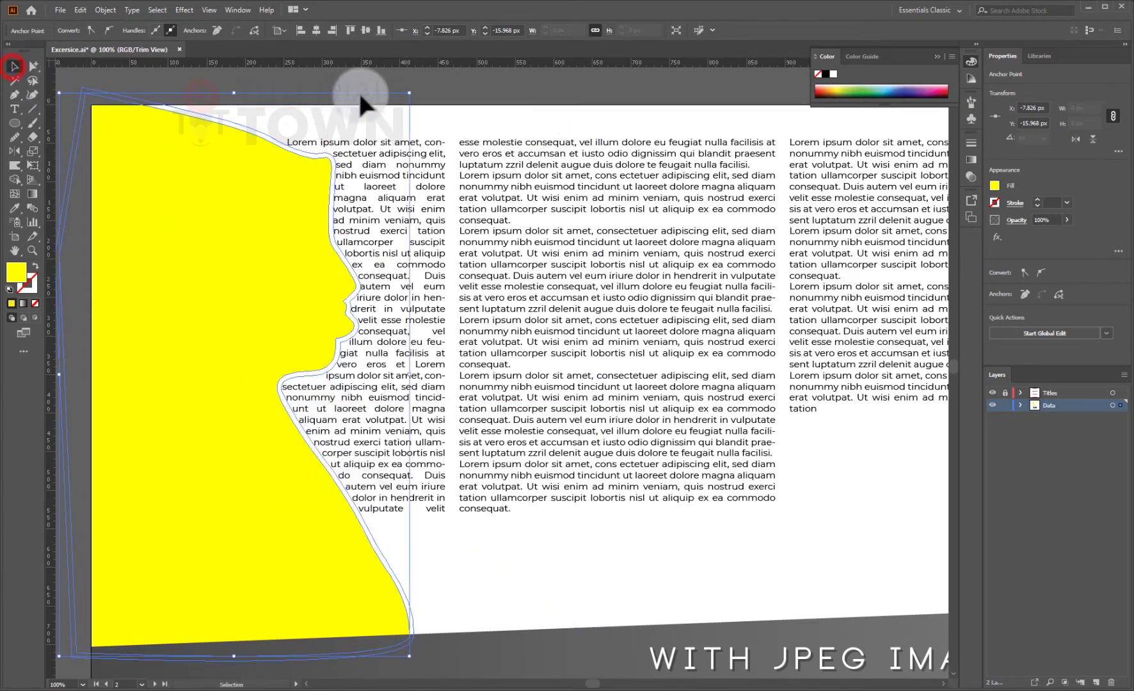
click(455, 94)
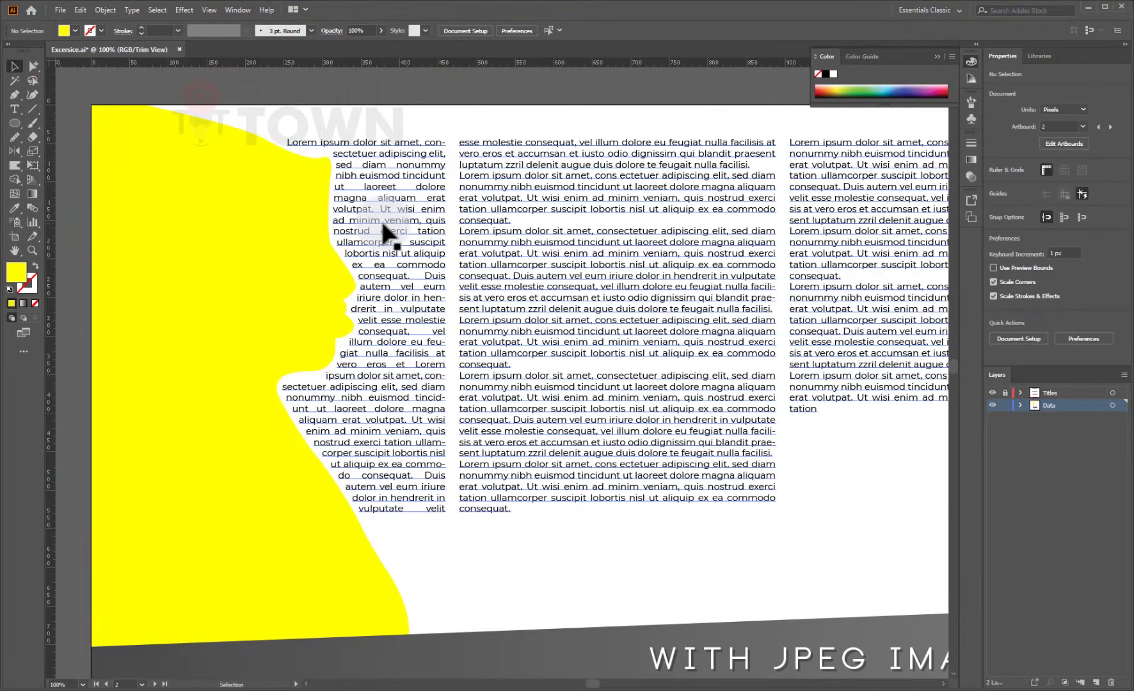
Remove the yellow fill from the silhouette so the woman's photo shows through, and deselect it
click(217, 214)
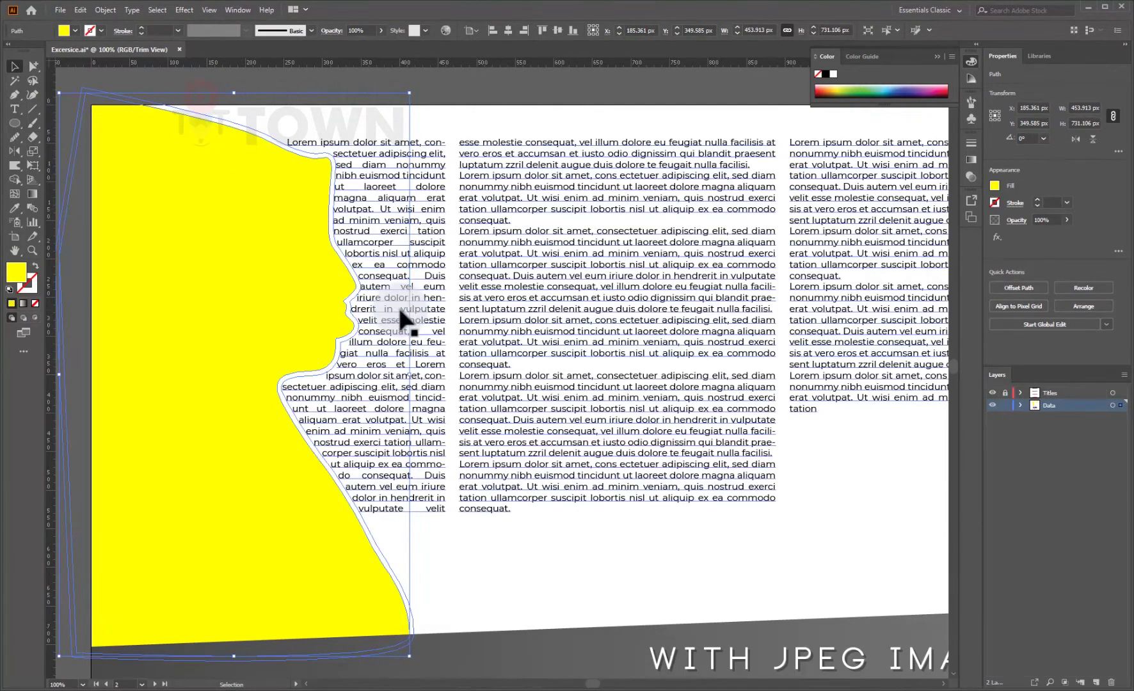
click(304, 291)
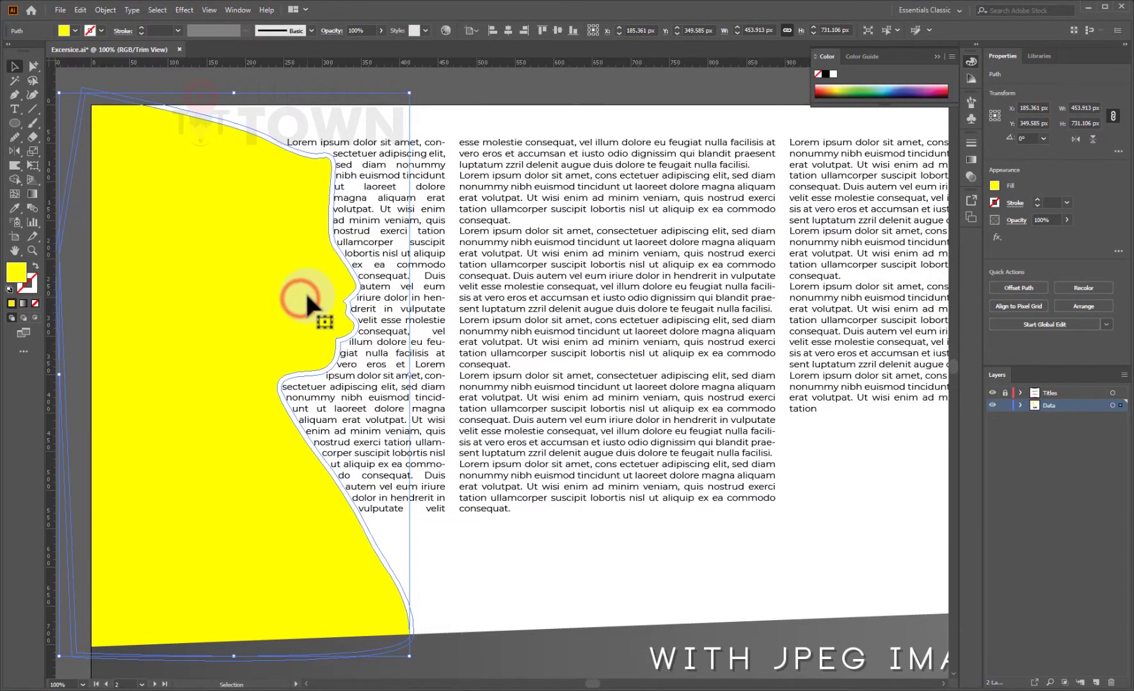
click(35, 304)
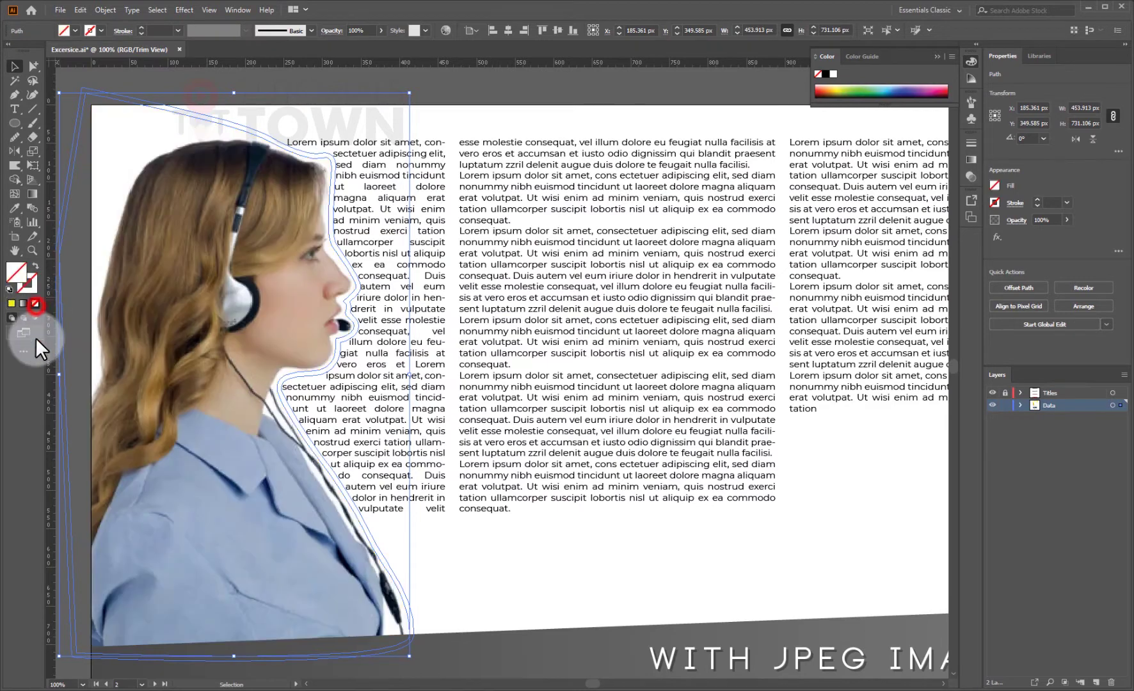
click(698, 556)
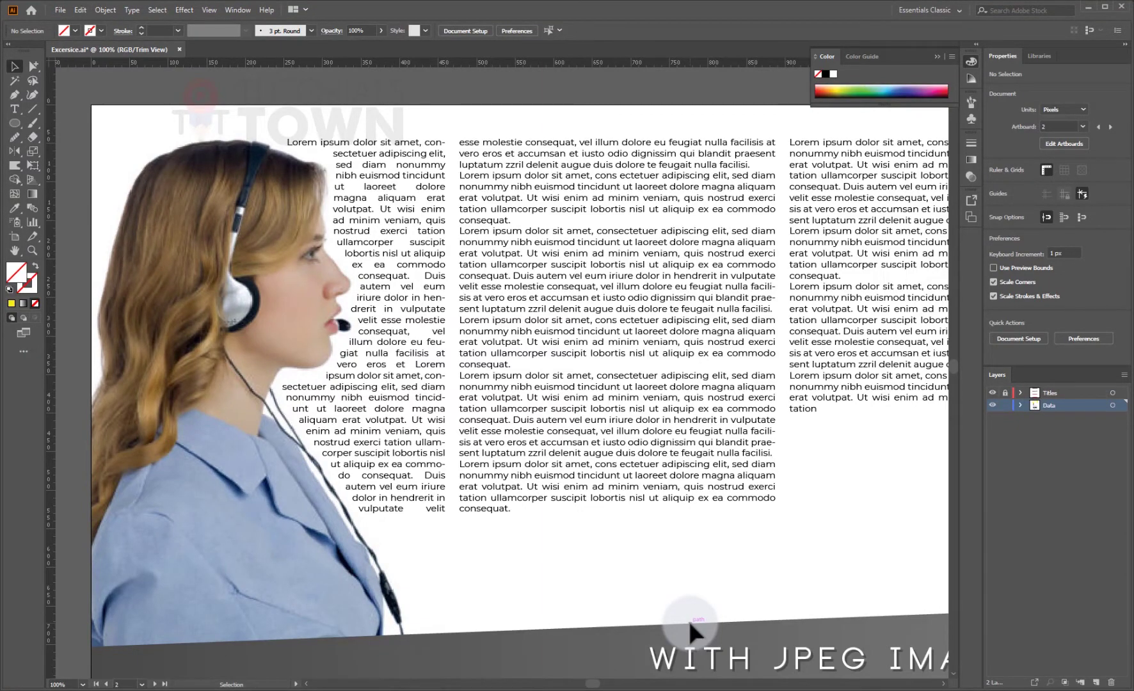
Examine the mountain page titled "With Background Image" and compare it with the finished JPEG image page
key(space)
drag(667, 606, 552, 188)
key(ctrl+minus)
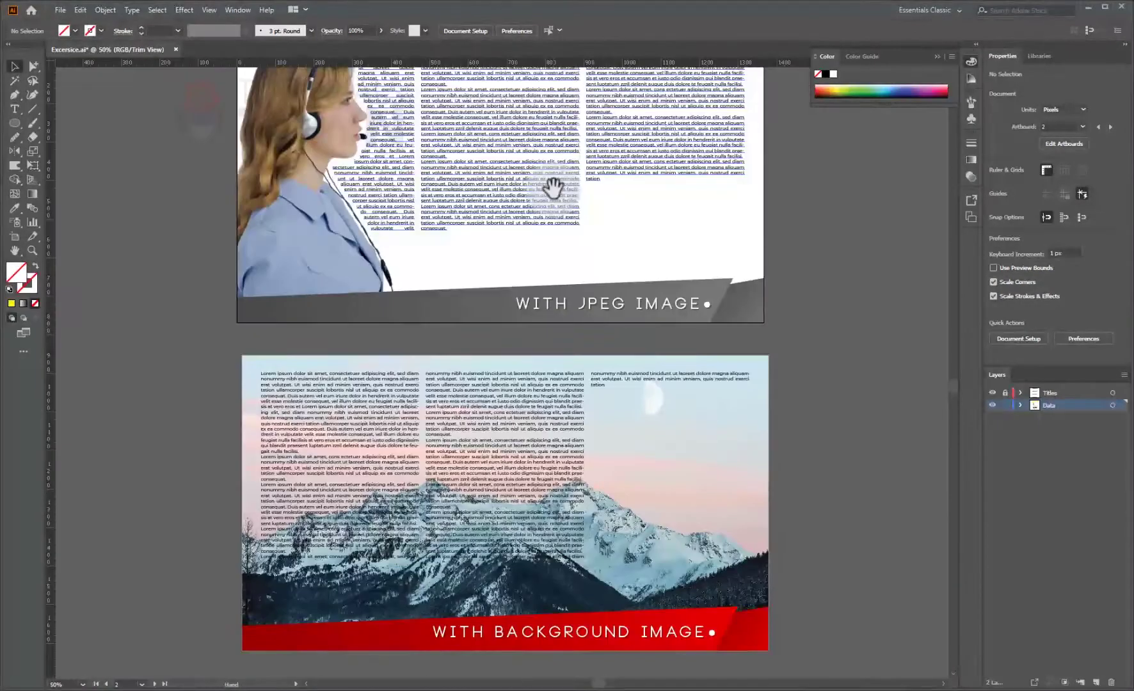
drag(536, 481, 228, 359)
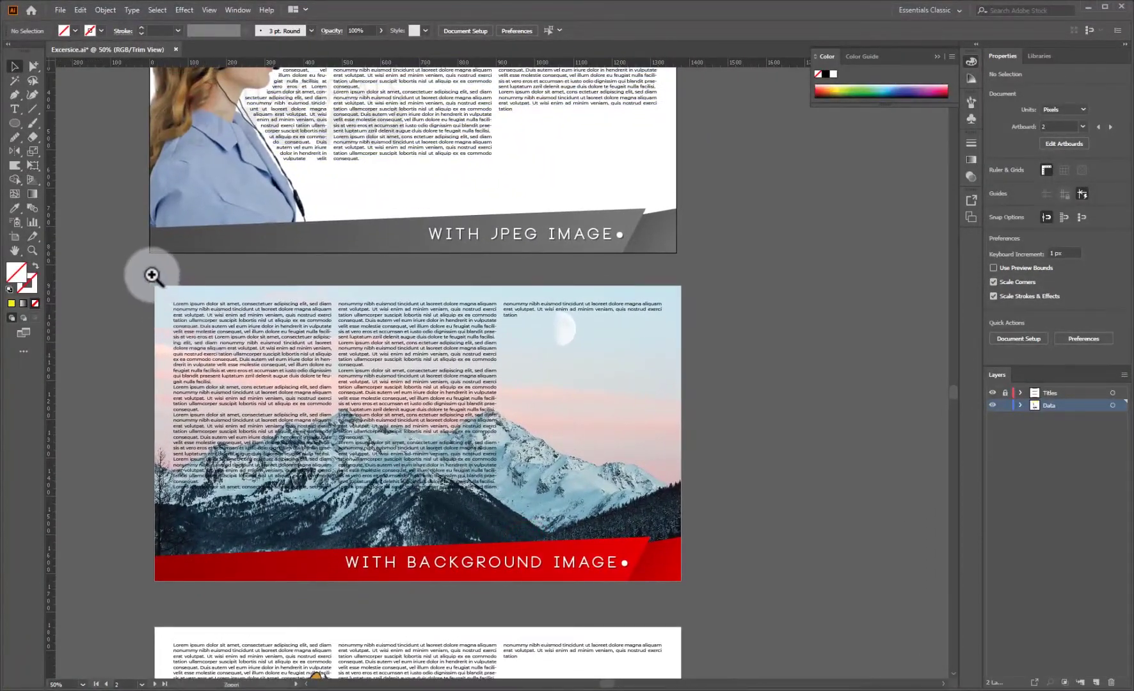
drag(149, 278, 685, 594)
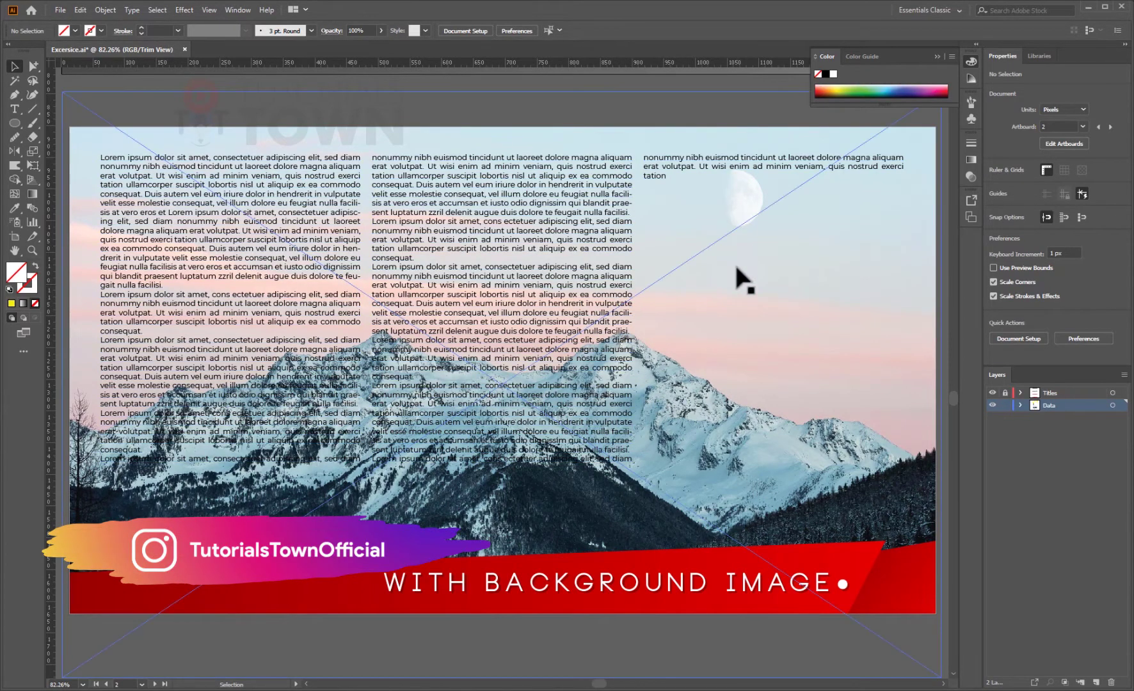
drag(156, 75, 158, 109)
scroll(163, 241, up, 6)
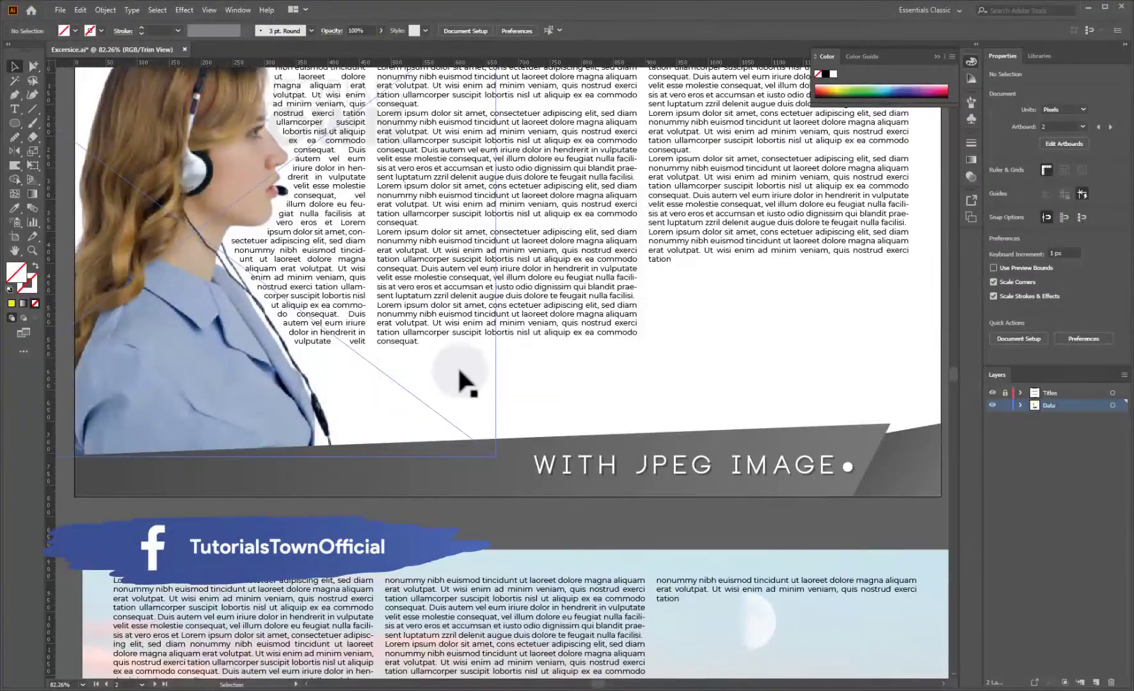
drag(332, 580, 329, 643)
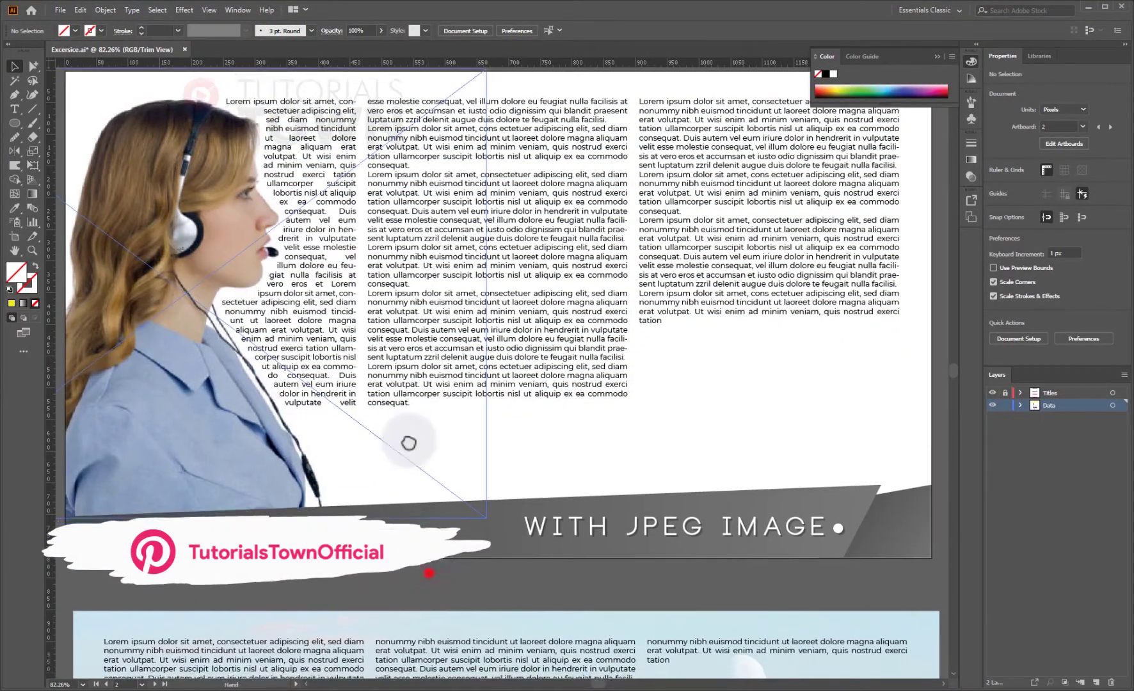
drag(429, 580, 437, 277)
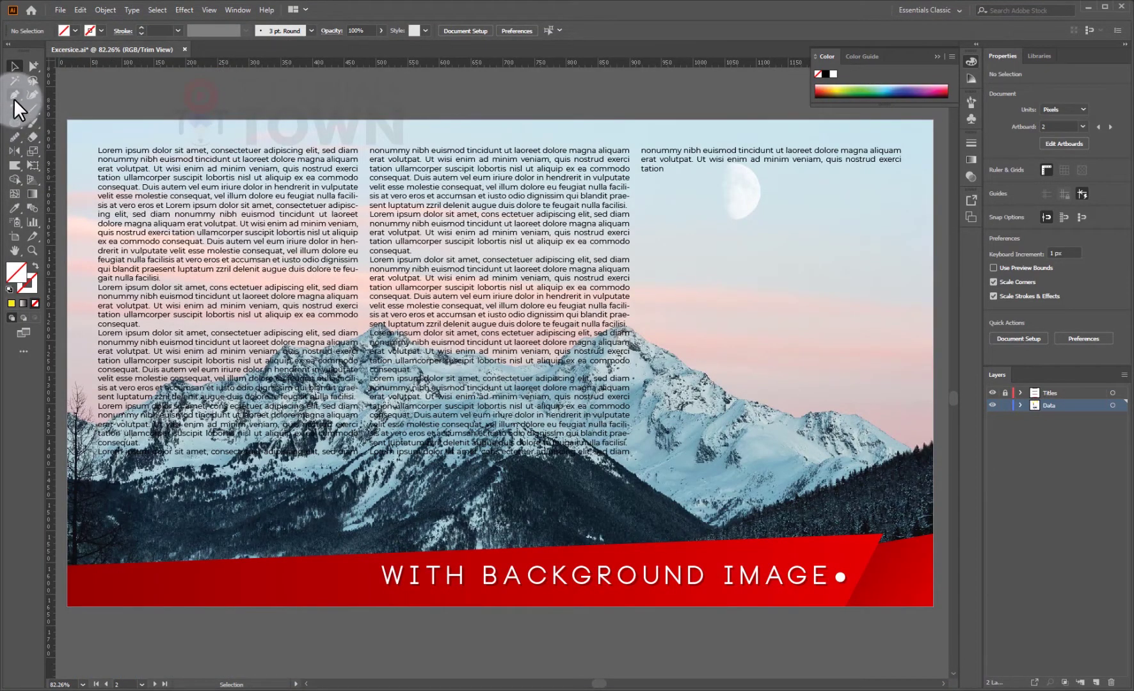
Trace the mountain ridge with the Pen tool from just outside the page's left edge to the second high peak
click(15, 96)
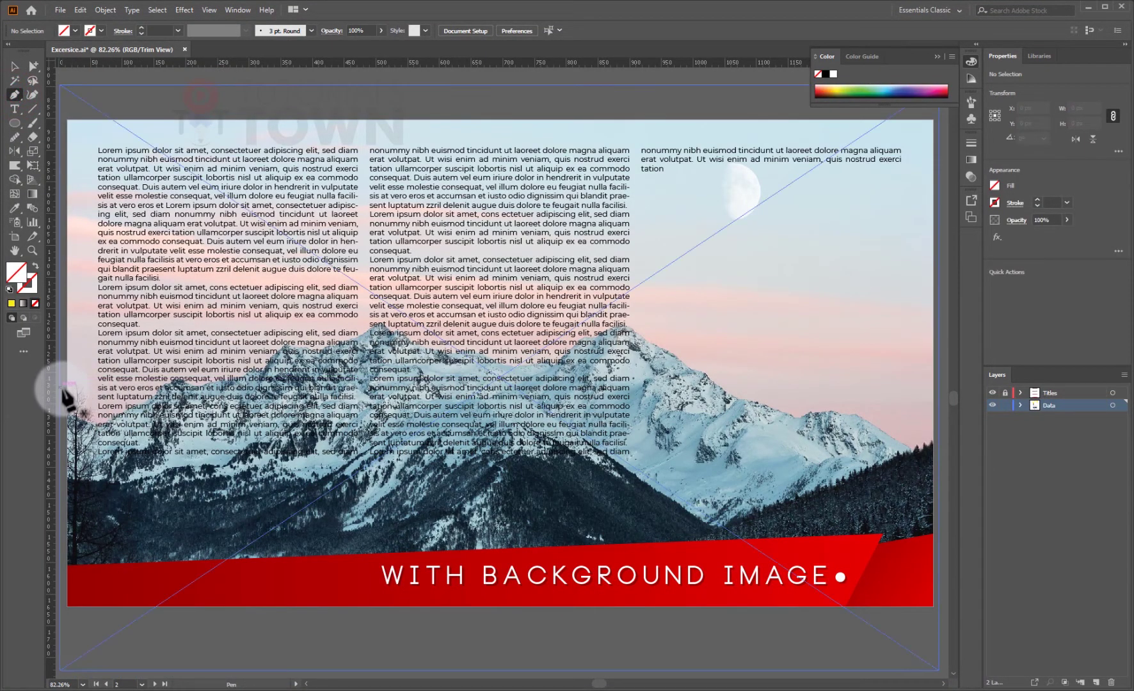
drag(68, 380, 334, 344)
click(298, 337)
click(336, 340)
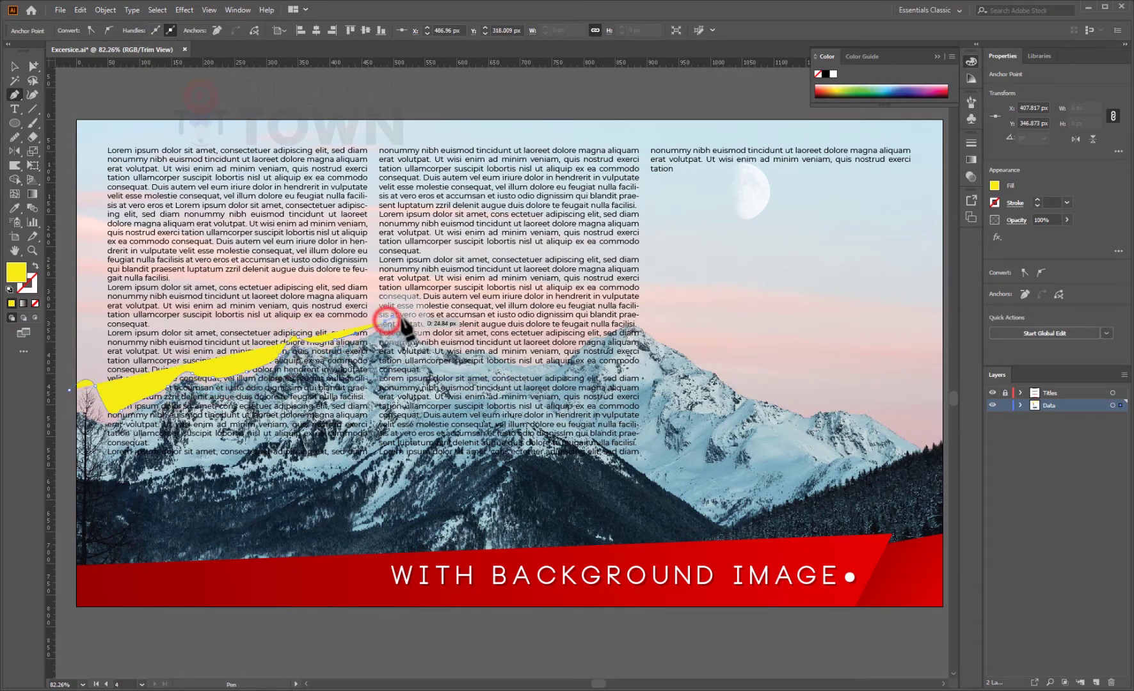
drag(404, 318, 426, 337)
drag(426, 338, 645, 331)
Continue the pen path down the second peak's right slope to the dark tree line near the page's right edge
click(688, 353)
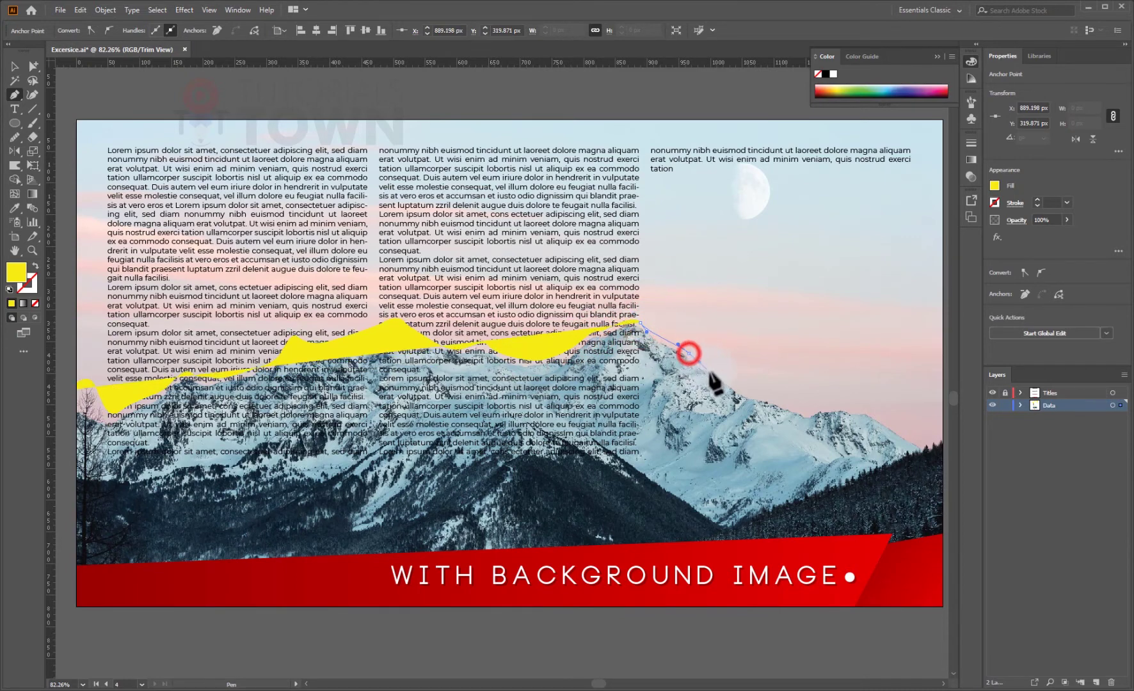
click(699, 362)
click(729, 379)
click(787, 405)
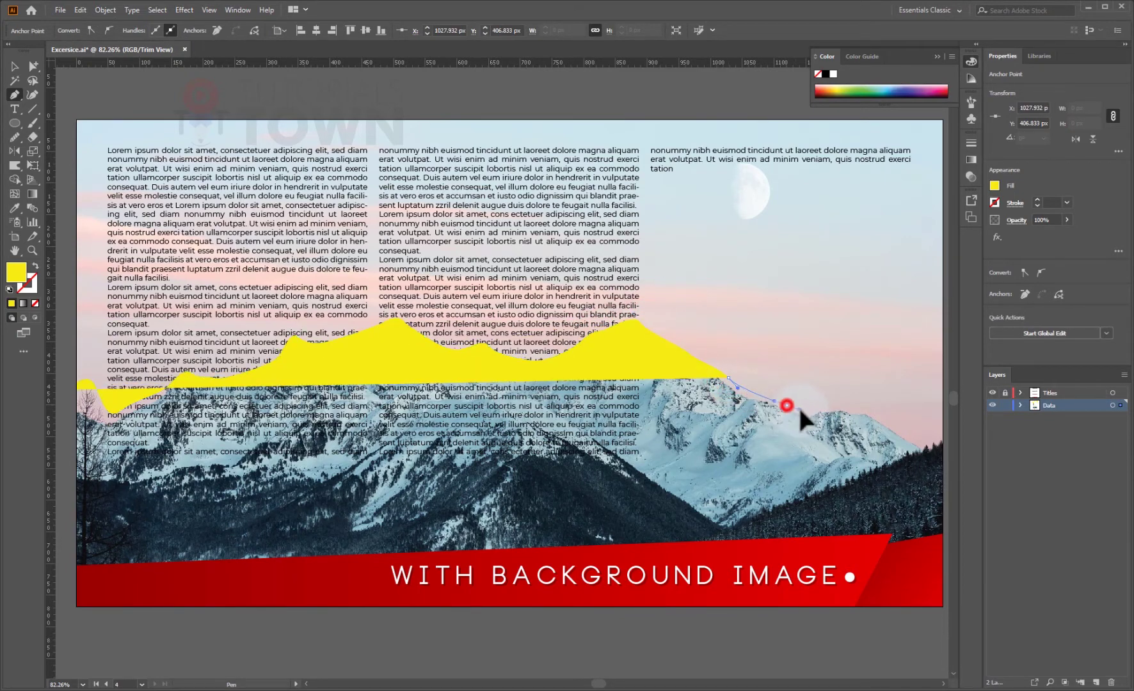
click(803, 410)
click(835, 407)
click(886, 412)
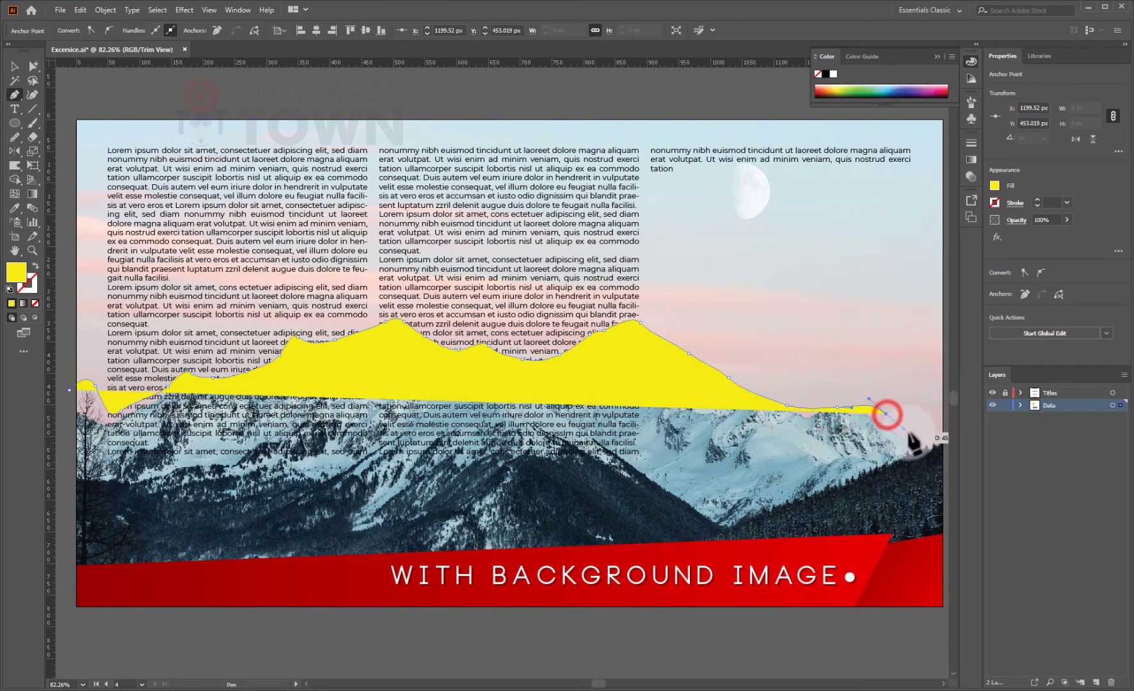
click(925, 443)
Complete the mountain shape with anchor points outside the page's right, bottom and left edges, and close the path at its start
drag(688, 480, 669, 484)
drag(894, 450, 691, 474)
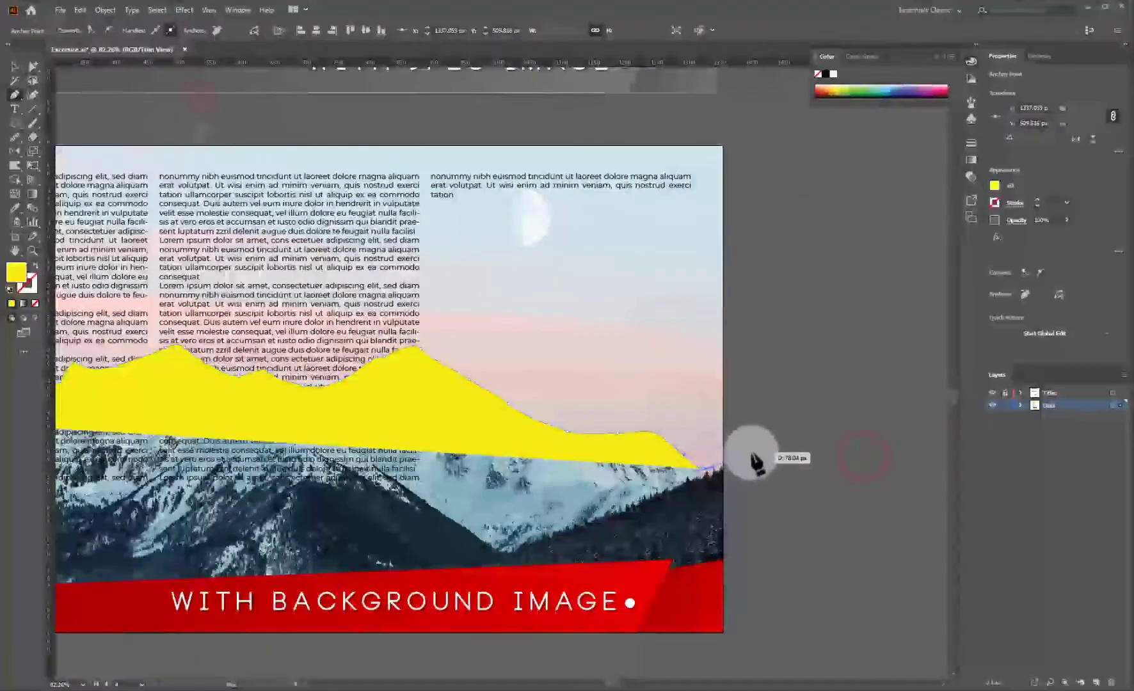
drag(704, 623, 768, 465)
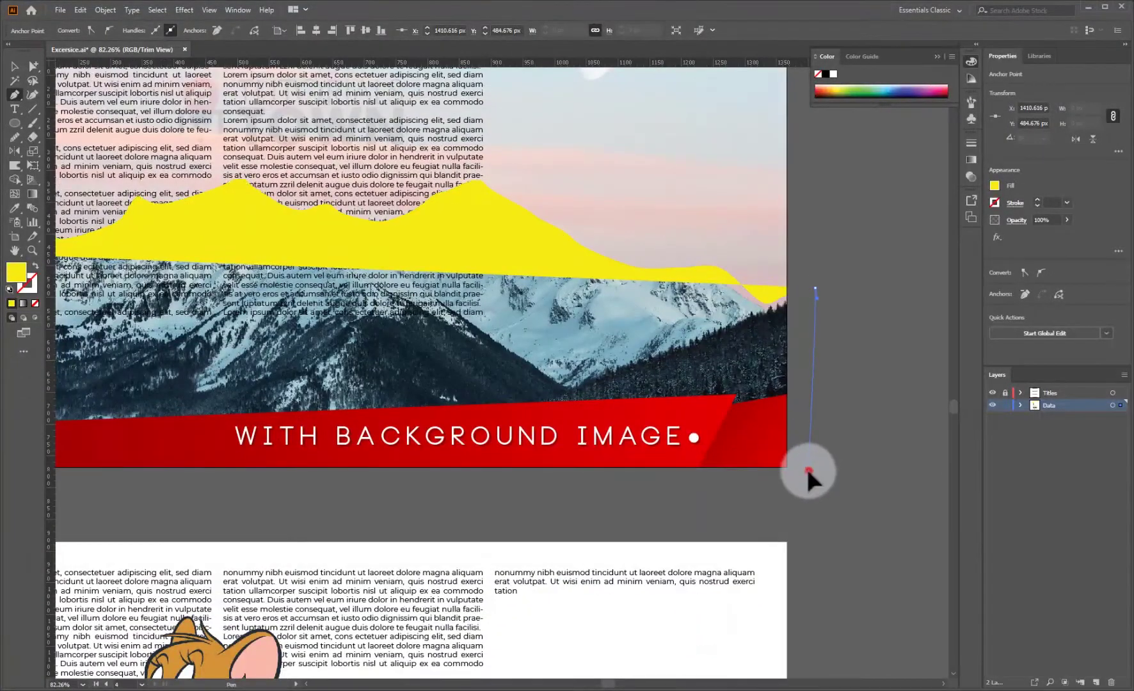
click(807, 470)
drag(114, 470, 578, 507)
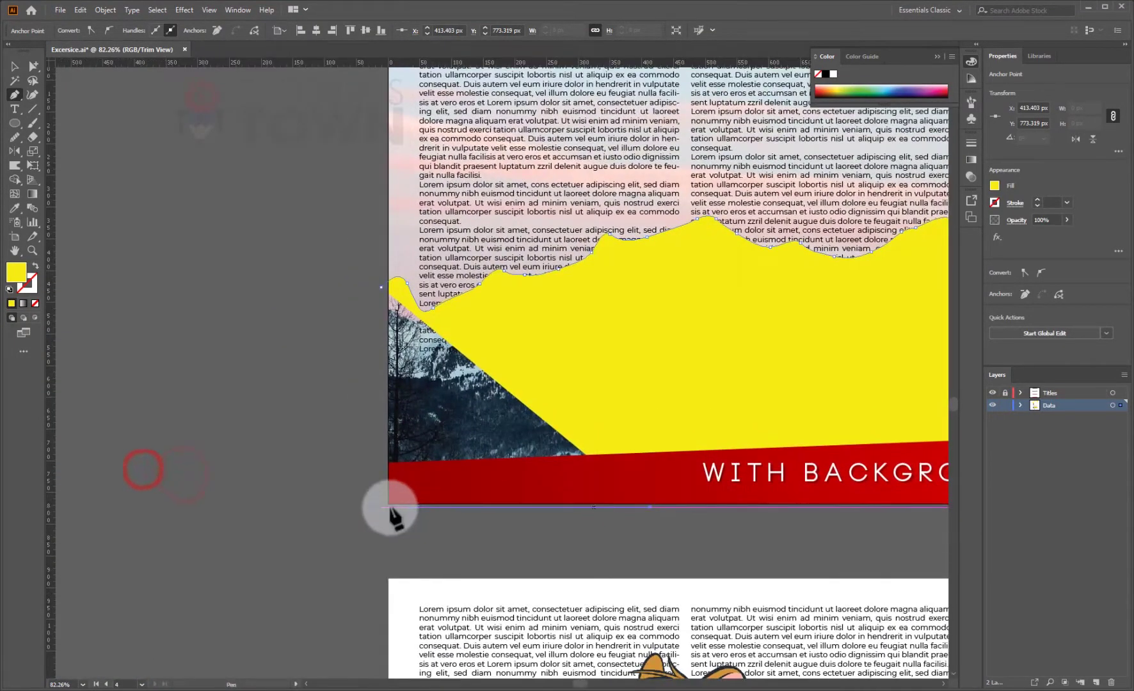
click(360, 505)
click(381, 288)
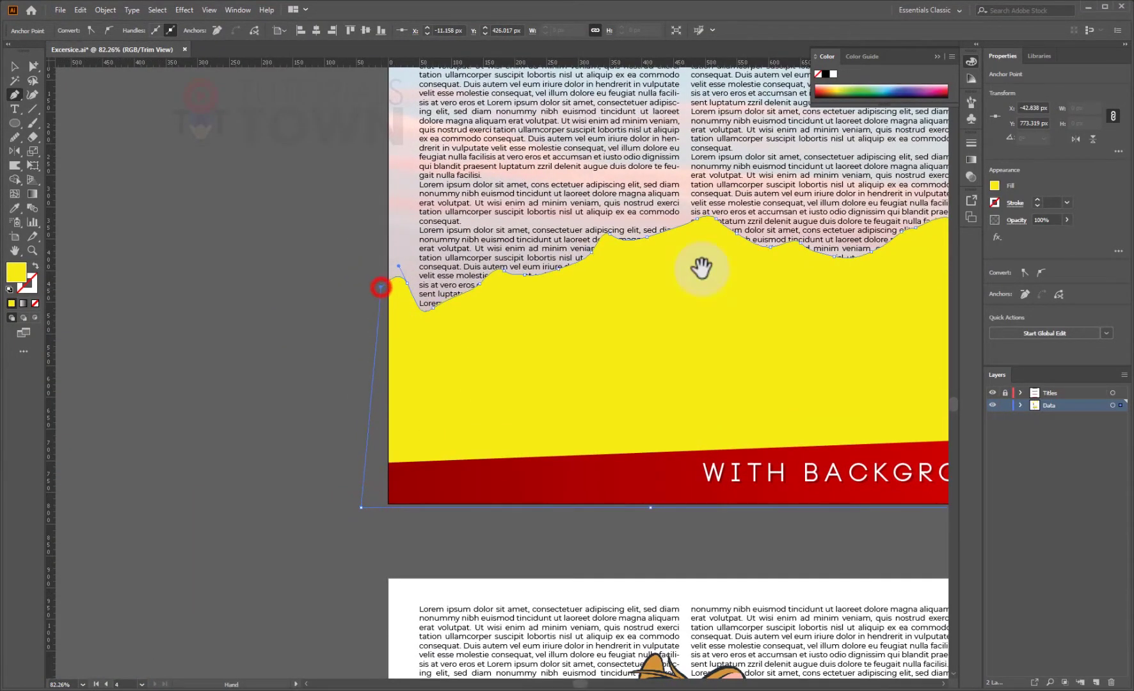
Apply a text wrap to the yellow mountain shape
drag(615, 256, 185, 361)
click(105, 10)
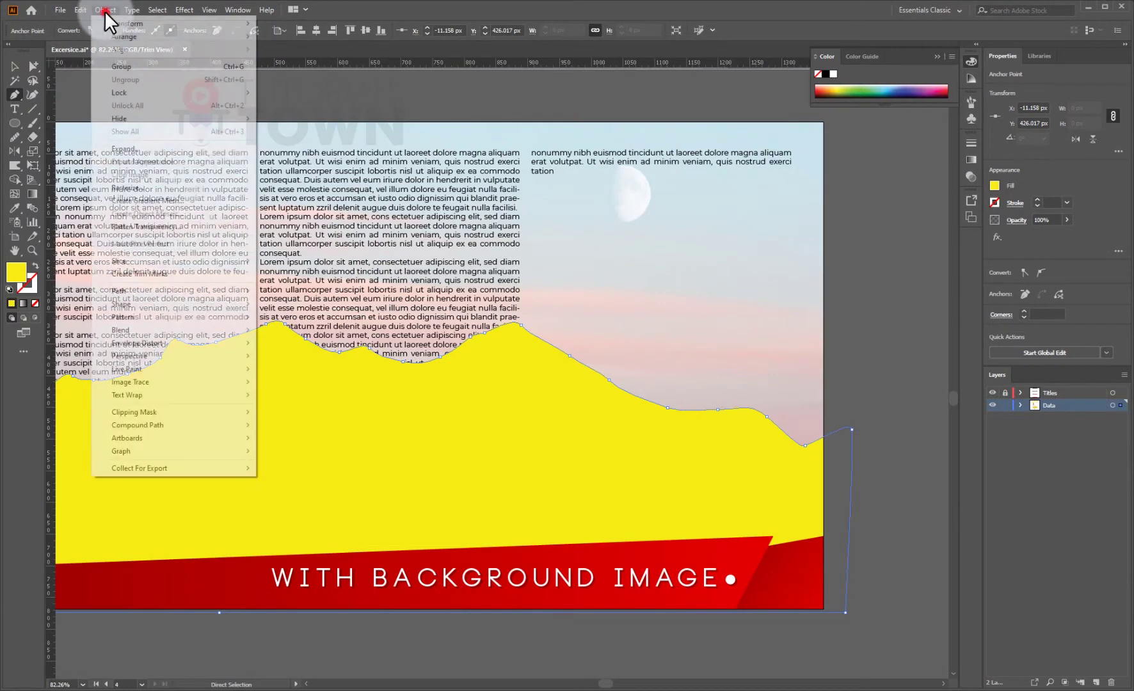
mouse_move(133, 395)
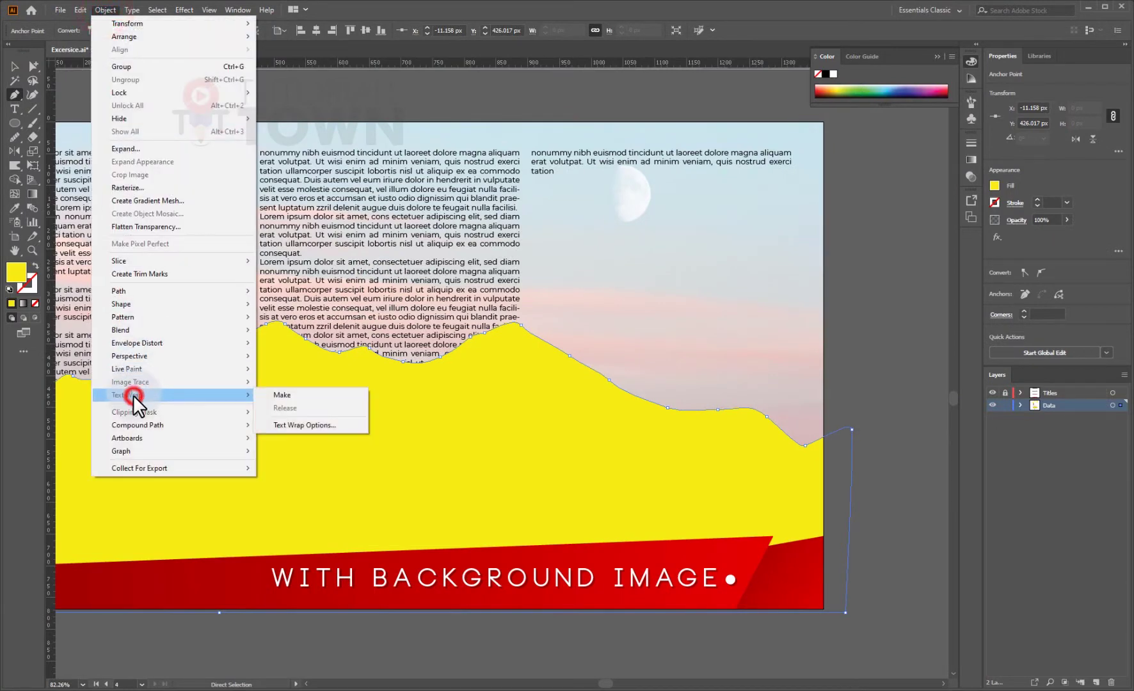
click(313, 394)
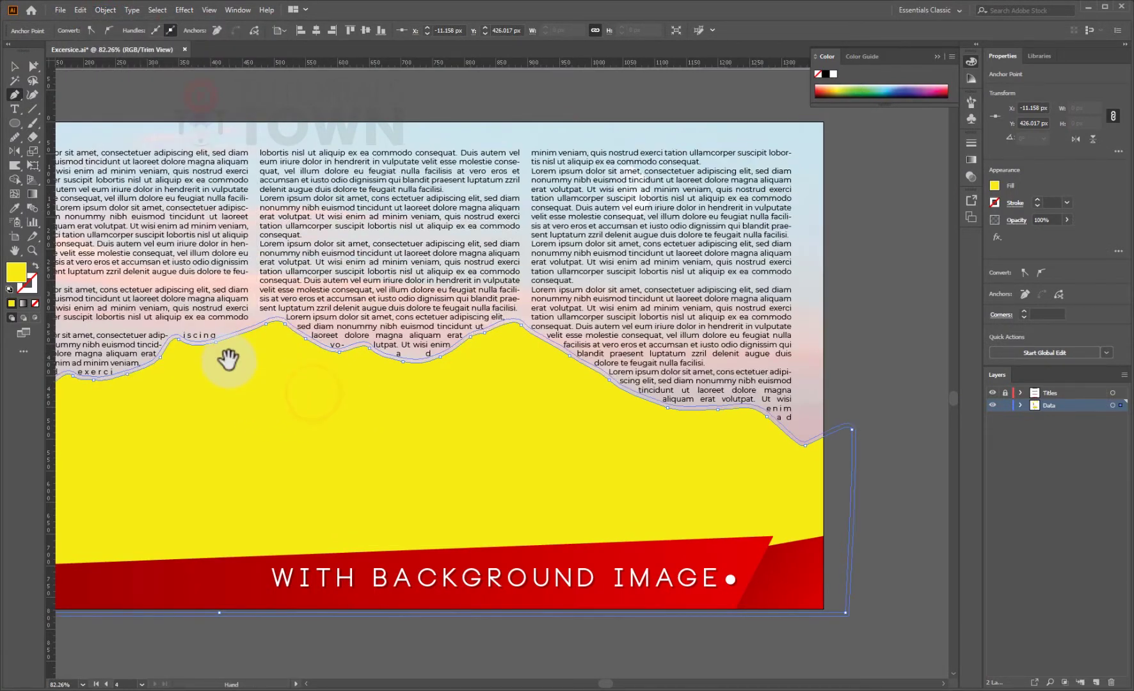
Set the mountain shape's text wrap offset to 10 pt with the preview enabled, and confirm the options
drag(237, 363, 455, 416)
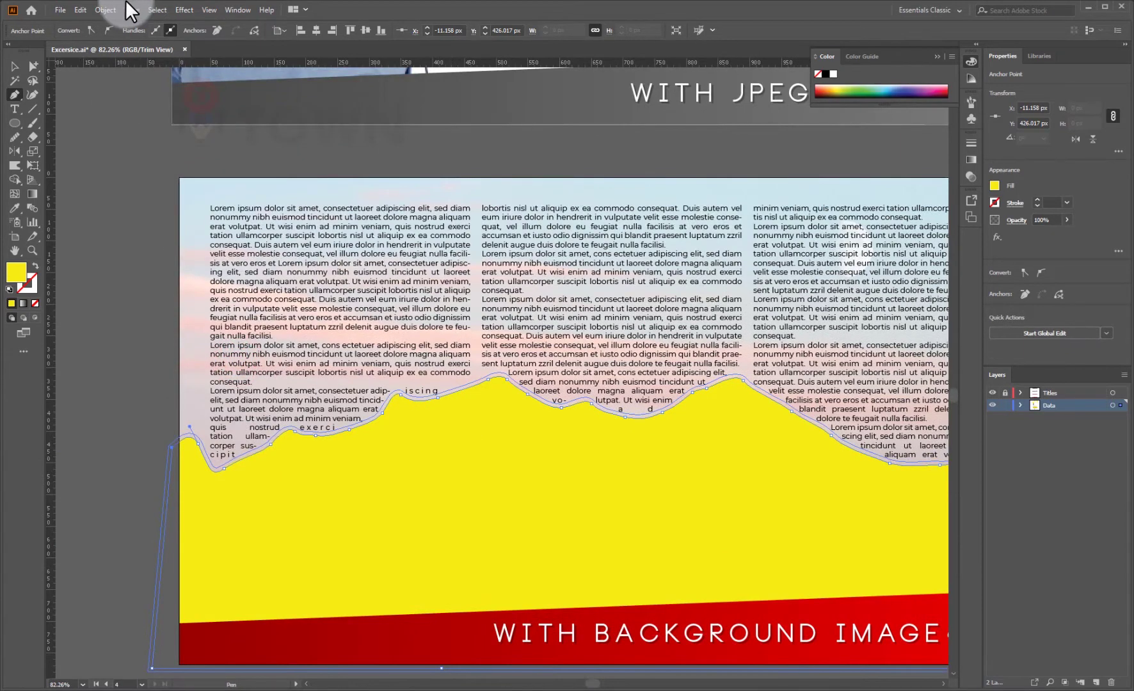
click(106, 10)
click(142, 394)
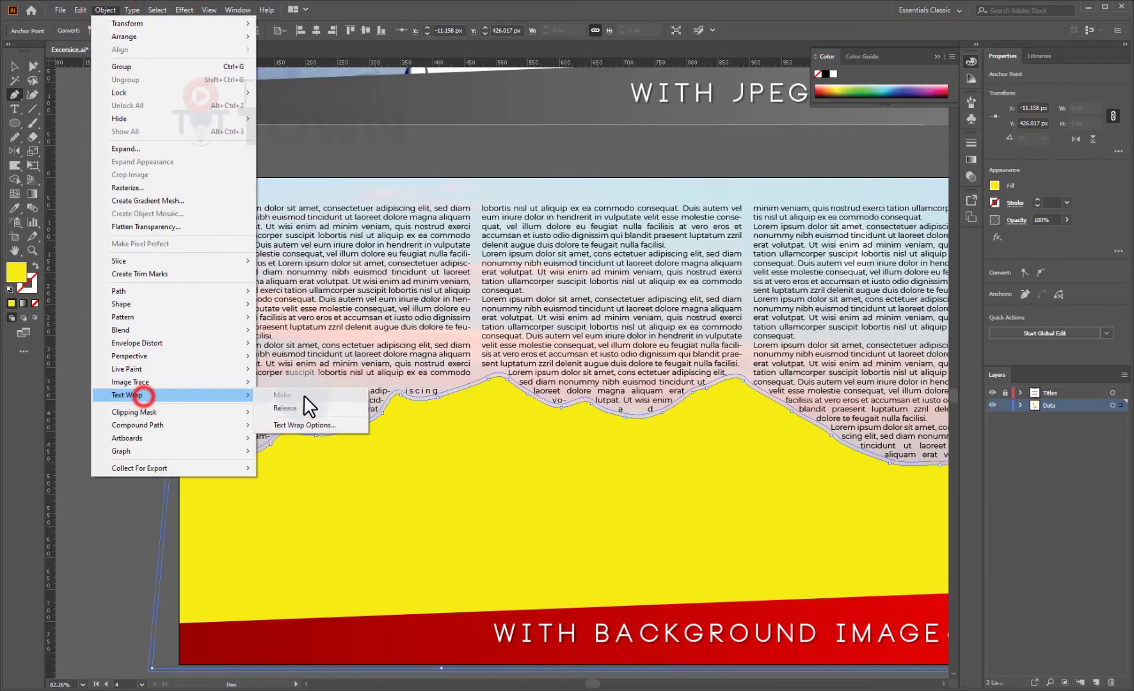
click(299, 425)
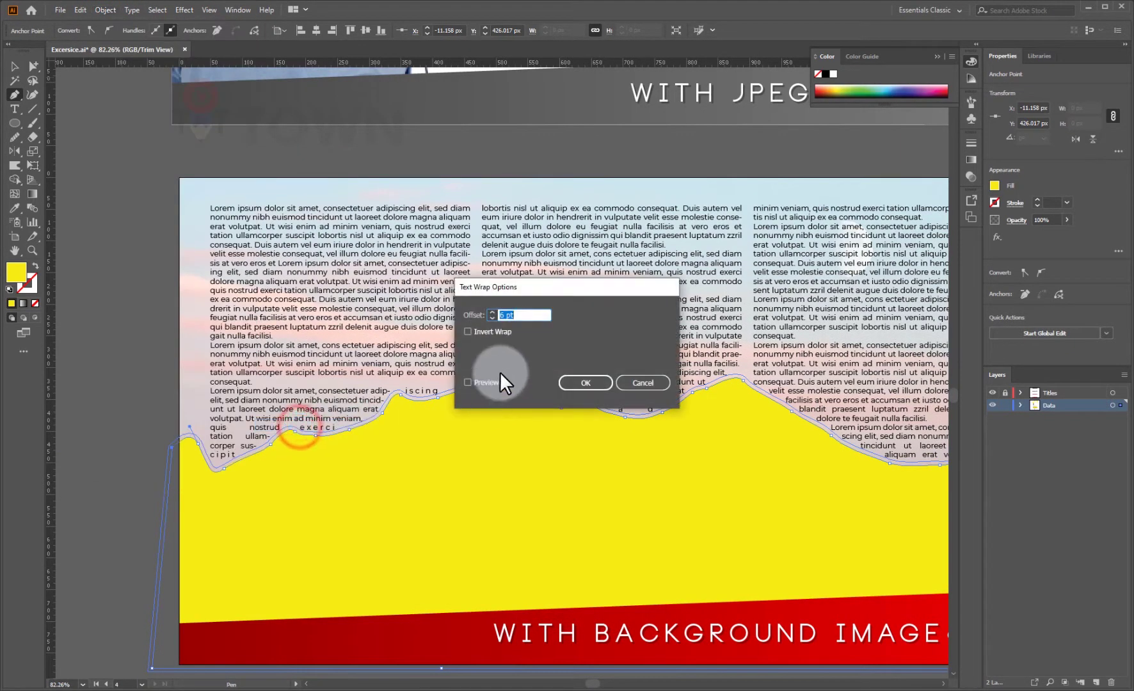
click(476, 383)
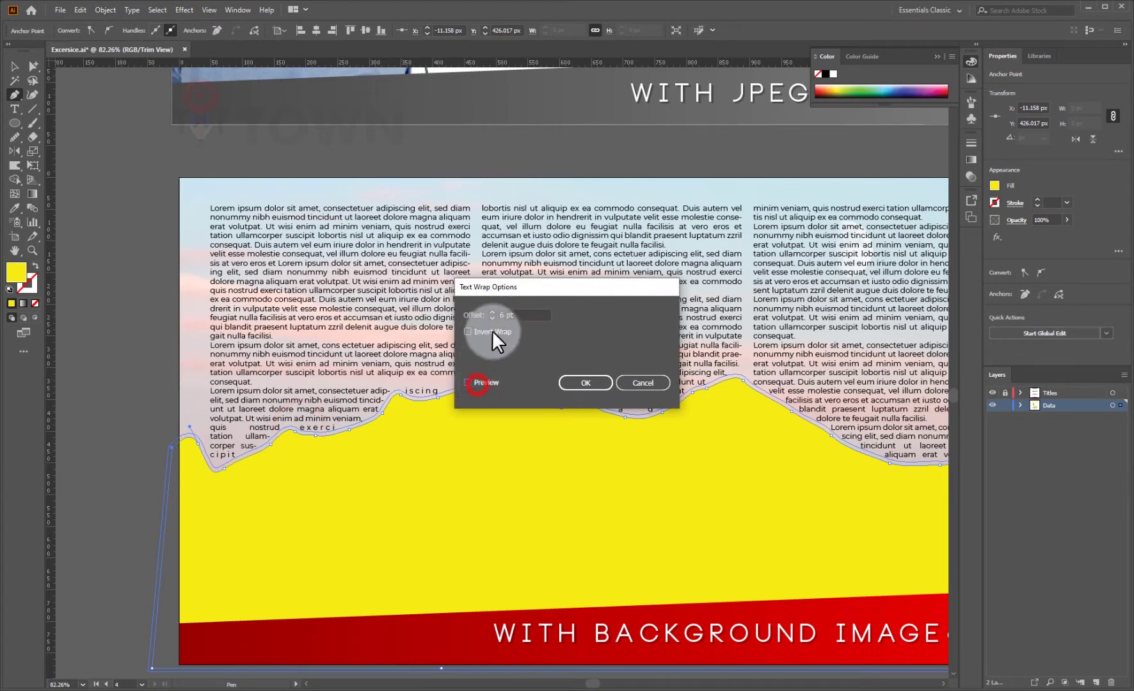
click(523, 314)
text(10)
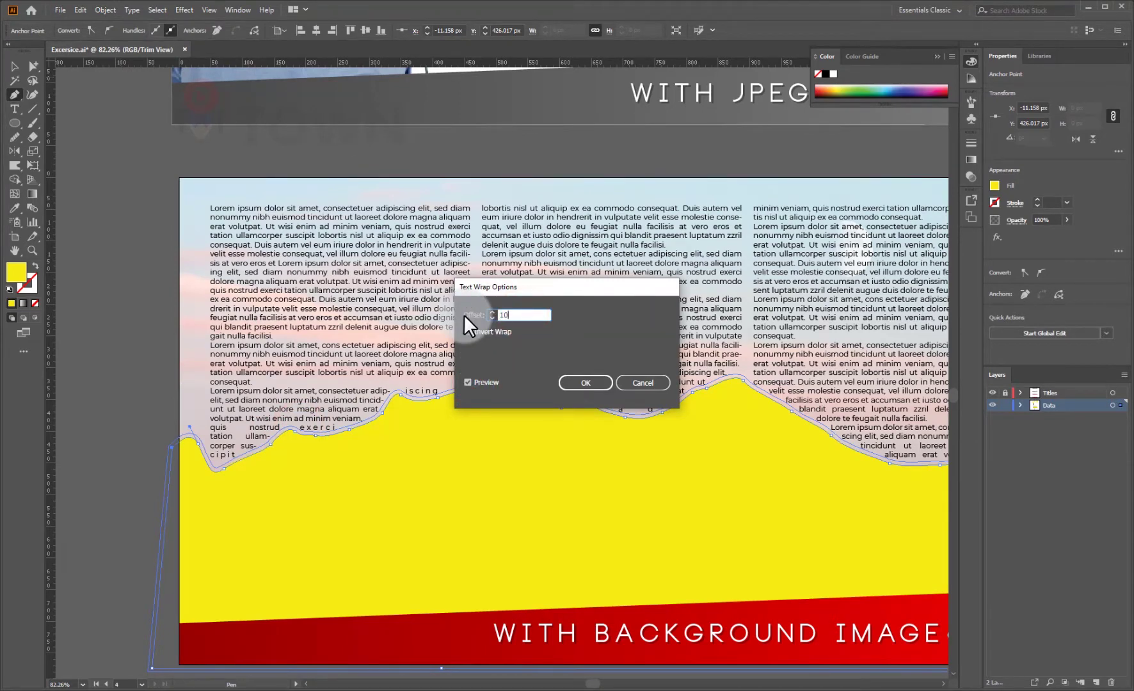
key(Return)
drag(173, 421, 171, 424)
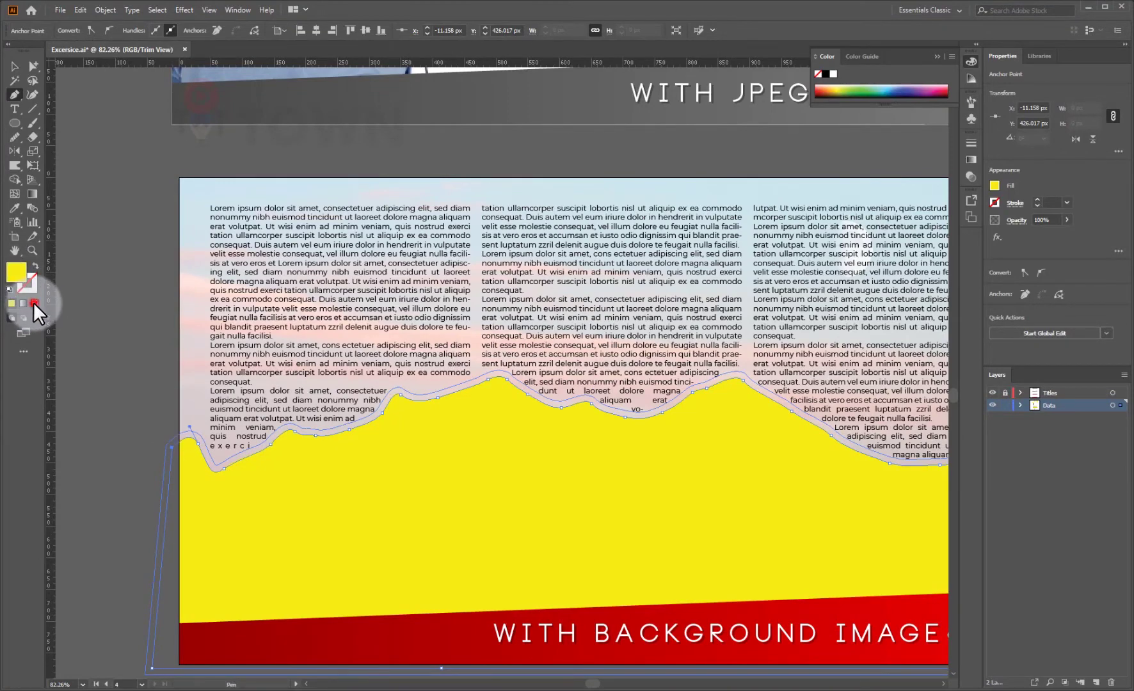
Remove the mountain shape's yellow fill, deselect it and fit the whole page in view
click(34, 302)
click(15, 67)
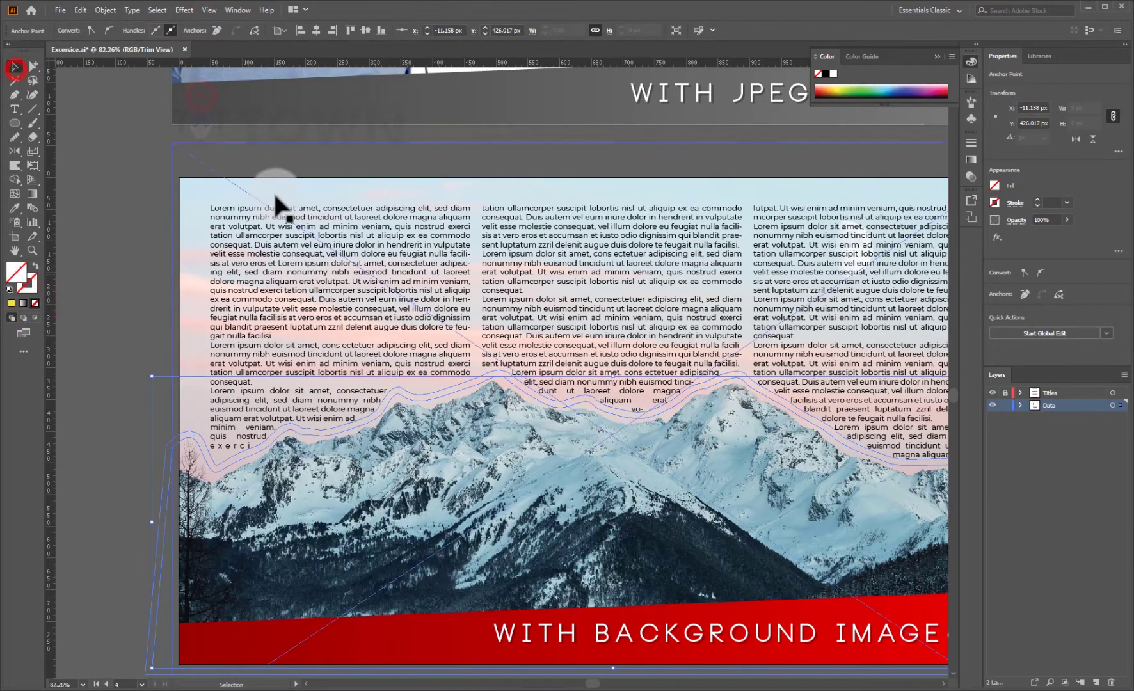
click(152, 168)
key(ctrl+0)
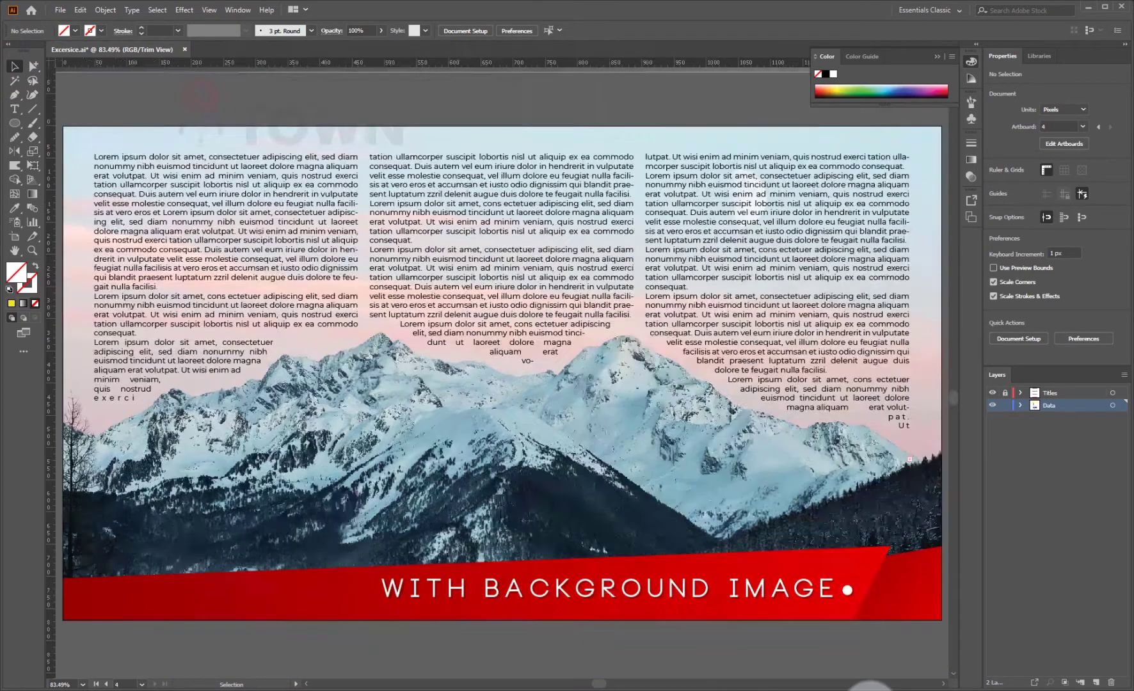
Move the cartoon mouse PNG slightly lower over the first two text columns and apply a text wrap to it
scroll(434, 441, down, 3)
scroll(433, 442, down, 5)
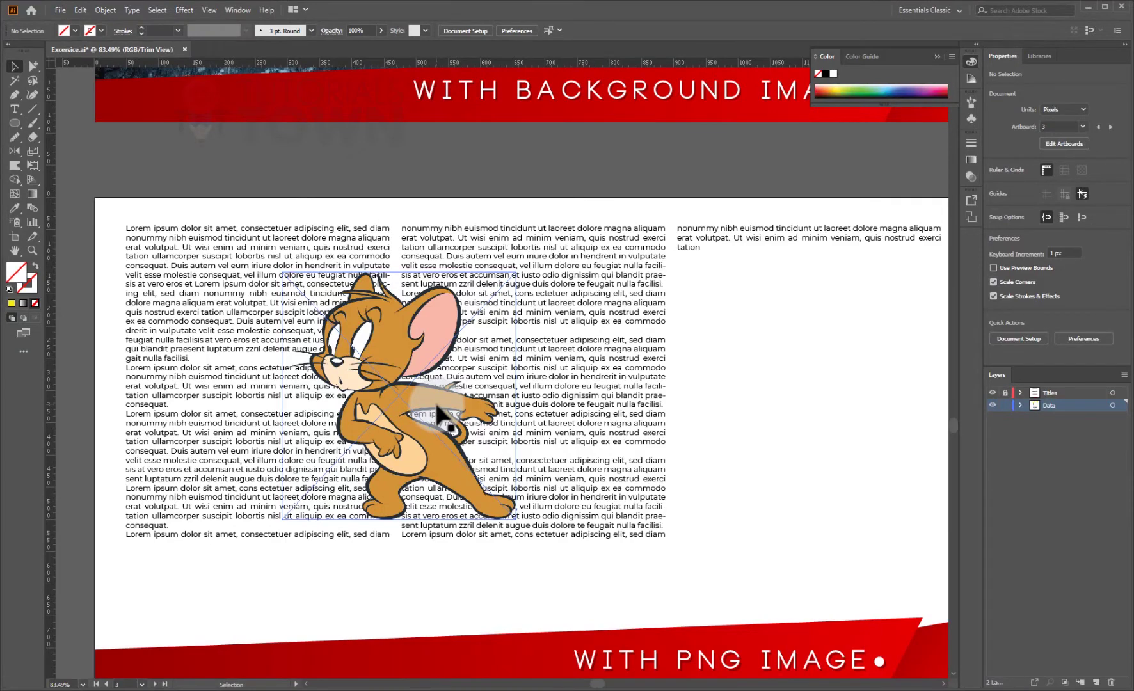
drag(404, 450, 405, 486)
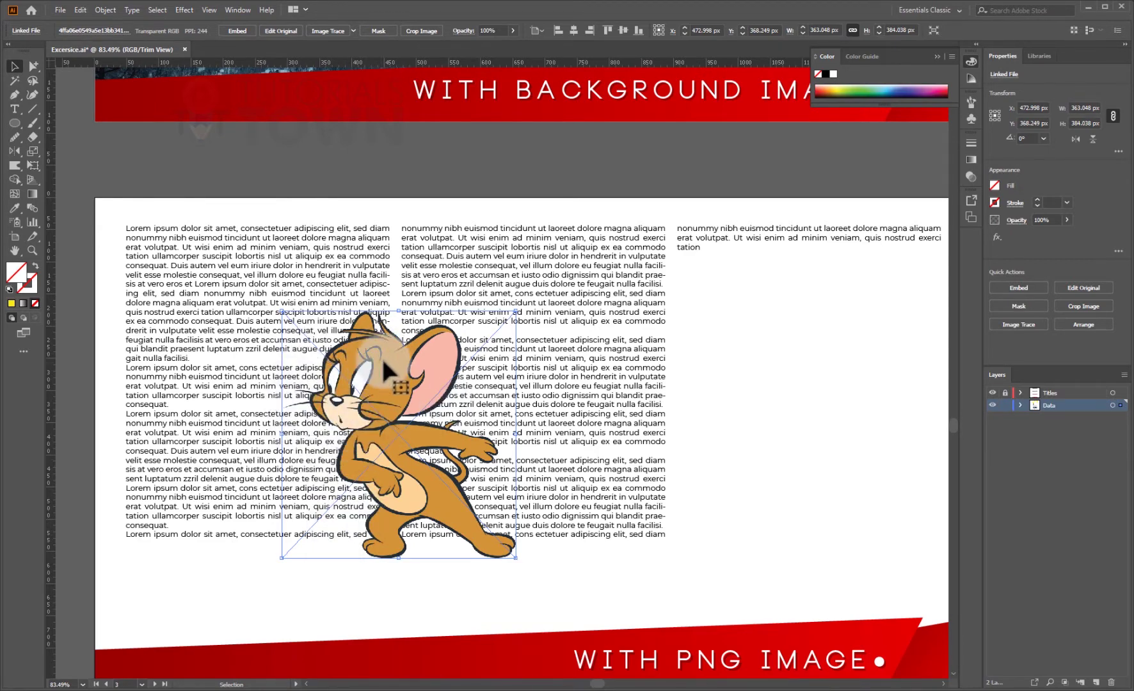
click(107, 10)
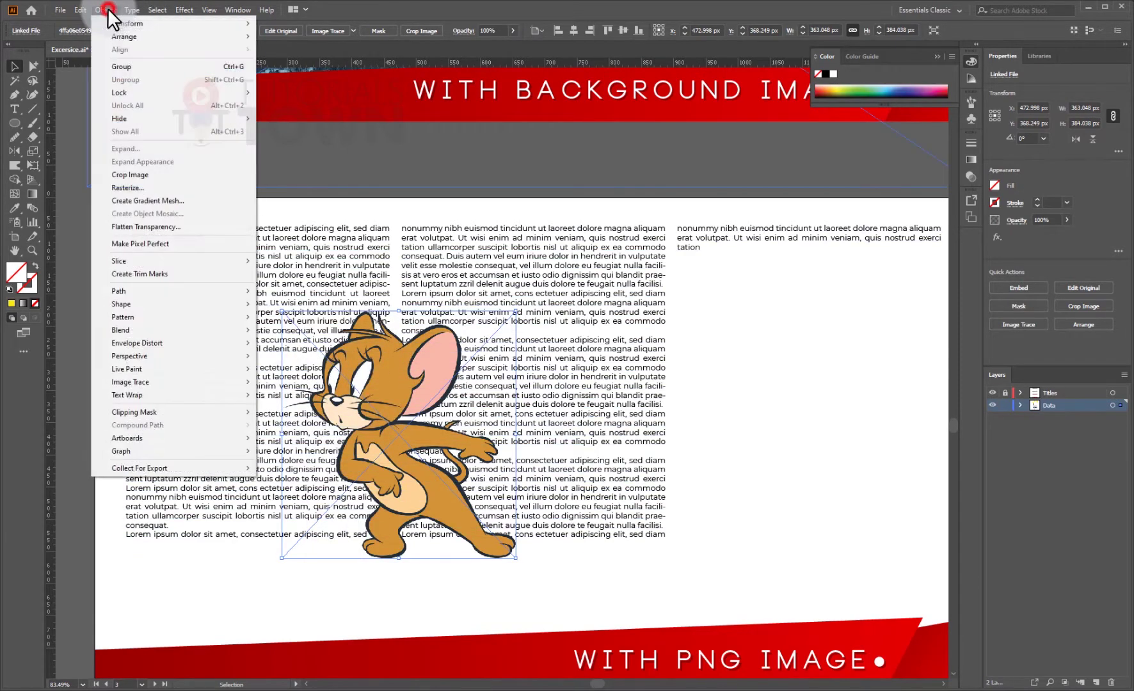
click(160, 395)
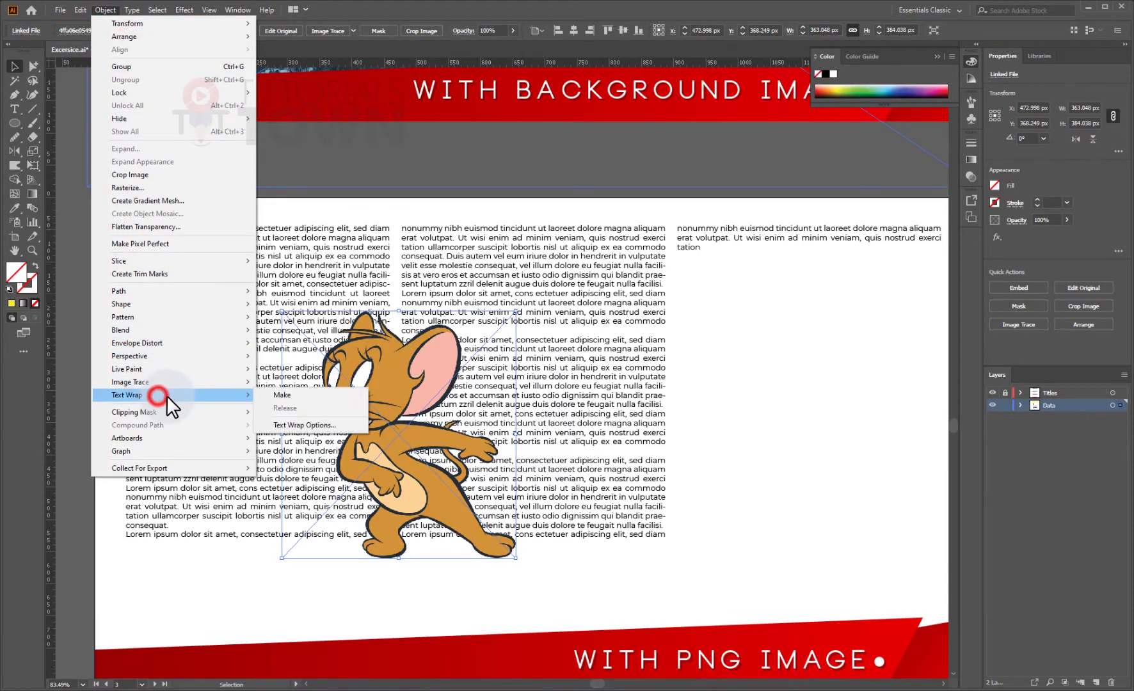
click(279, 392)
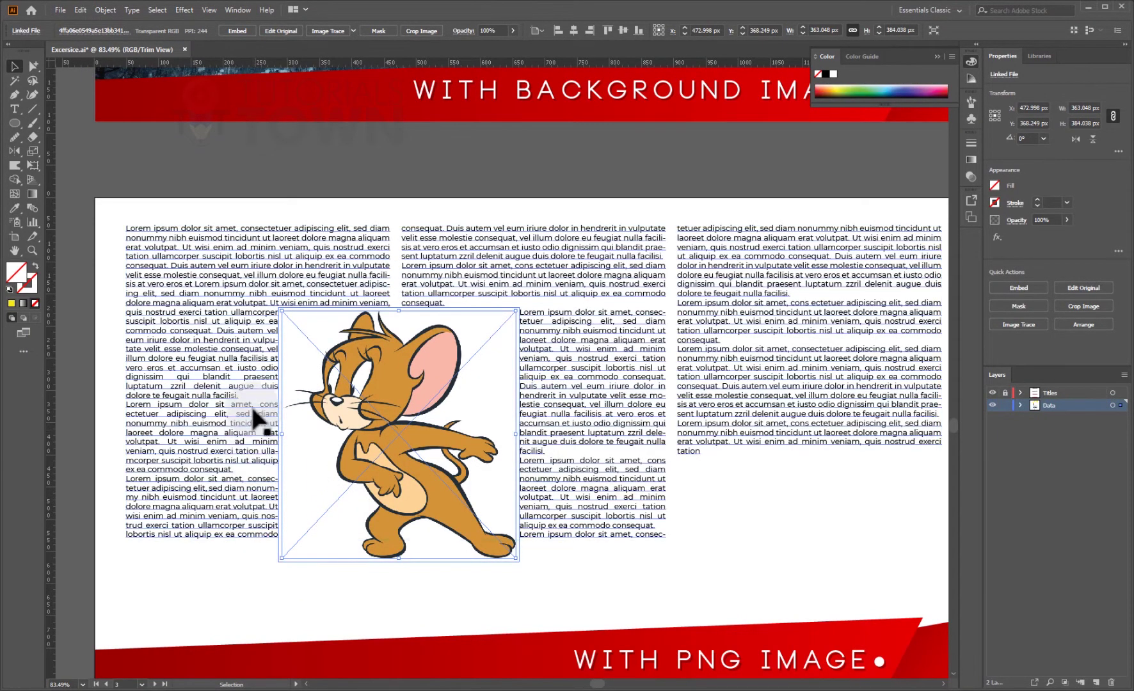
Set the mouse image's text wrap offset to 10 pt with the preview enabled, confirm the options and deselect the image
click(104, 10)
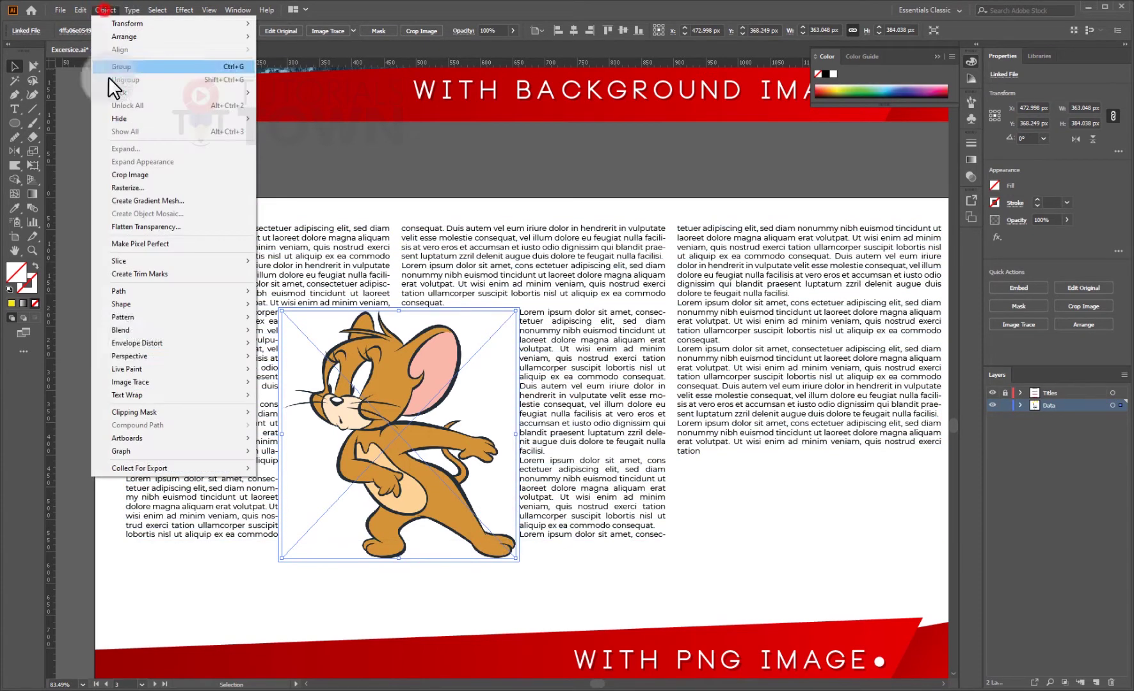
click(115, 395)
click(288, 424)
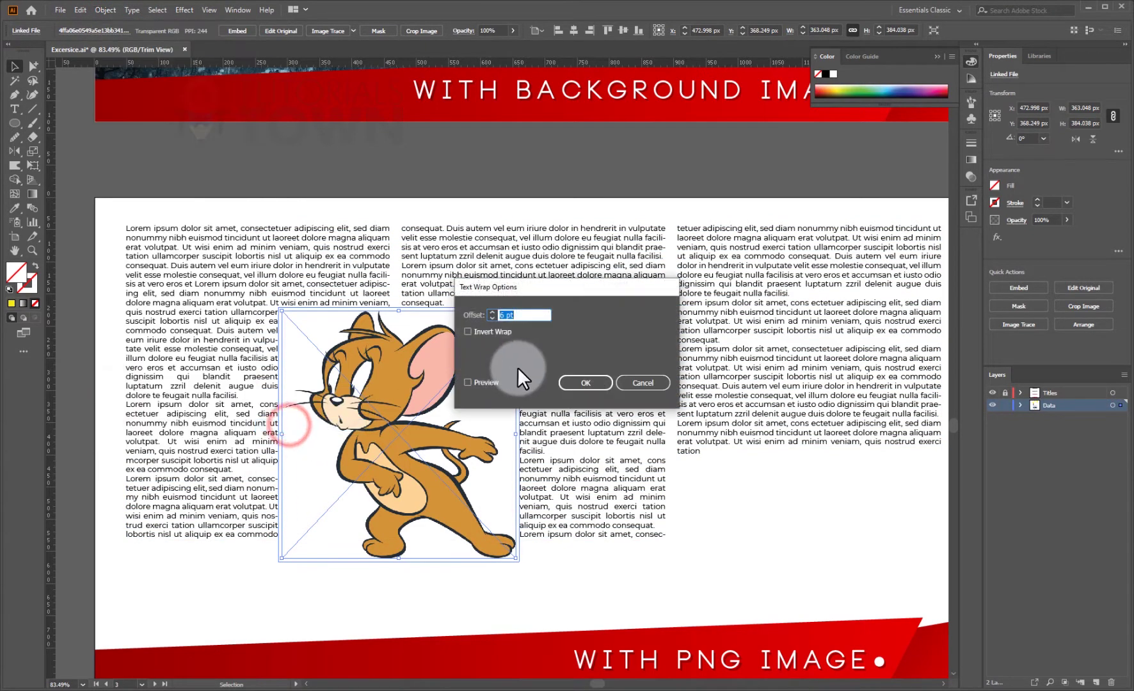
click(486, 383)
click(520, 315)
text(10)
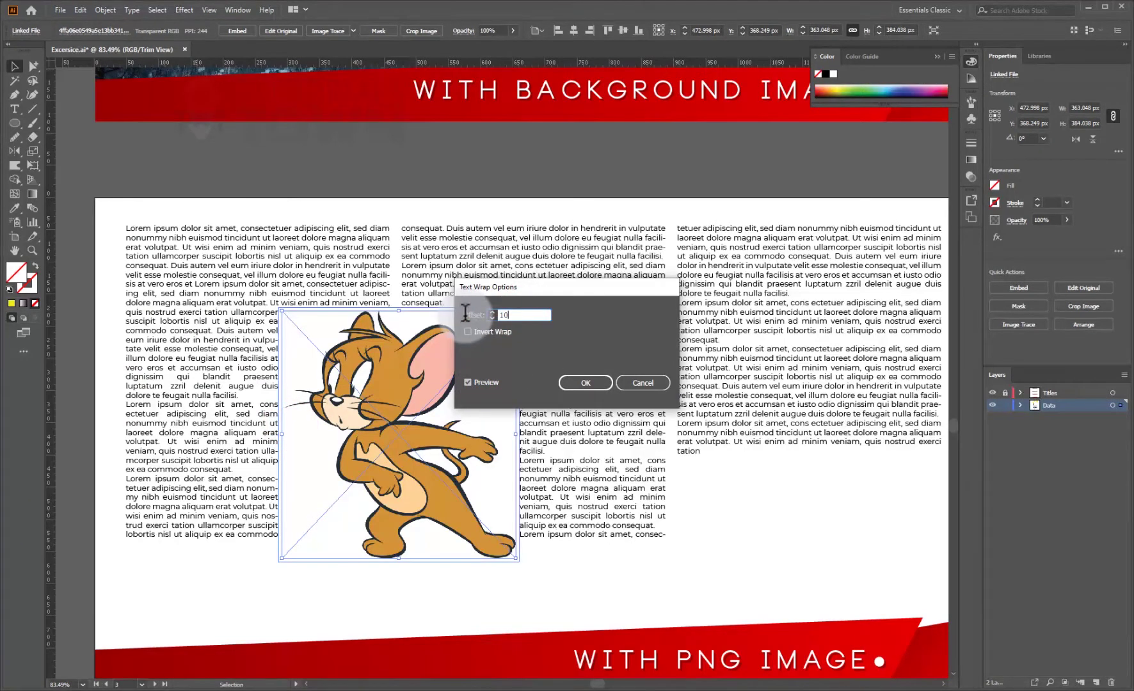
key(Return)
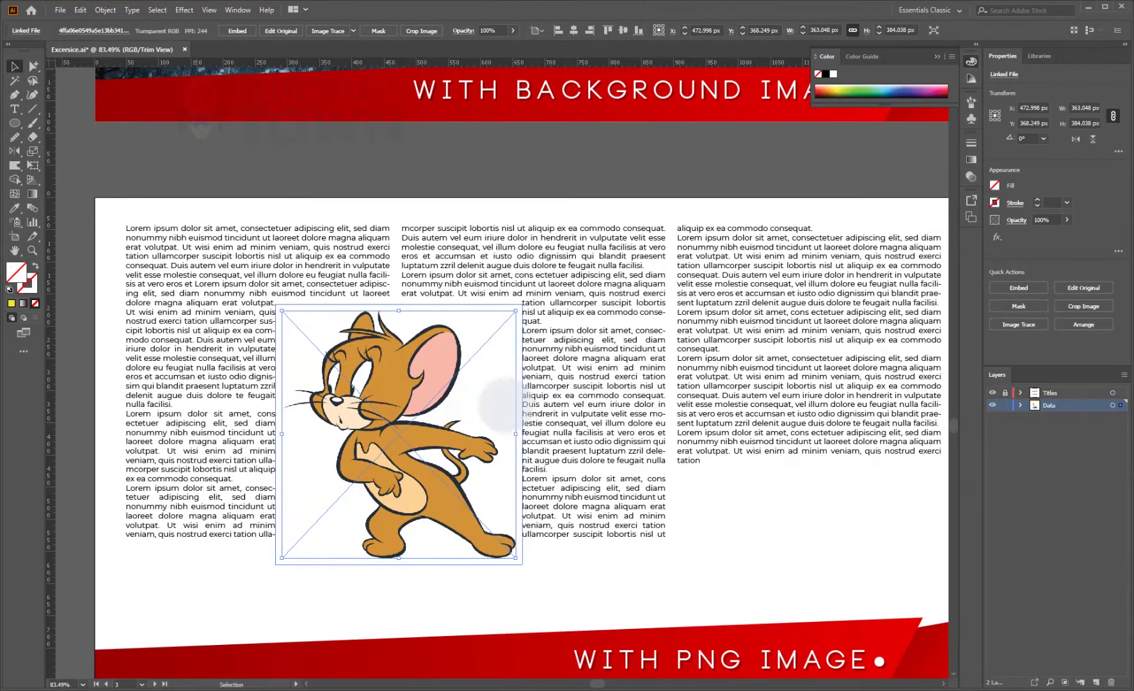
click(282, 649)
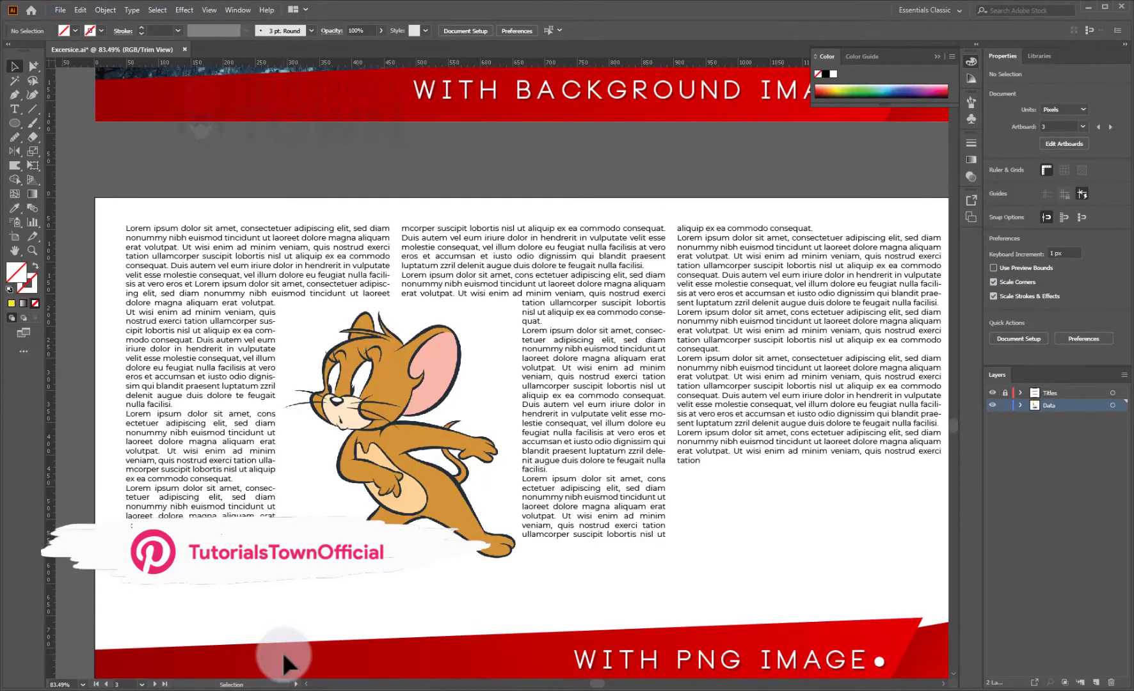
Embed the linked mouse PNG in the document and enlarge it proportionally to about 393 × 416 px
click(371, 544)
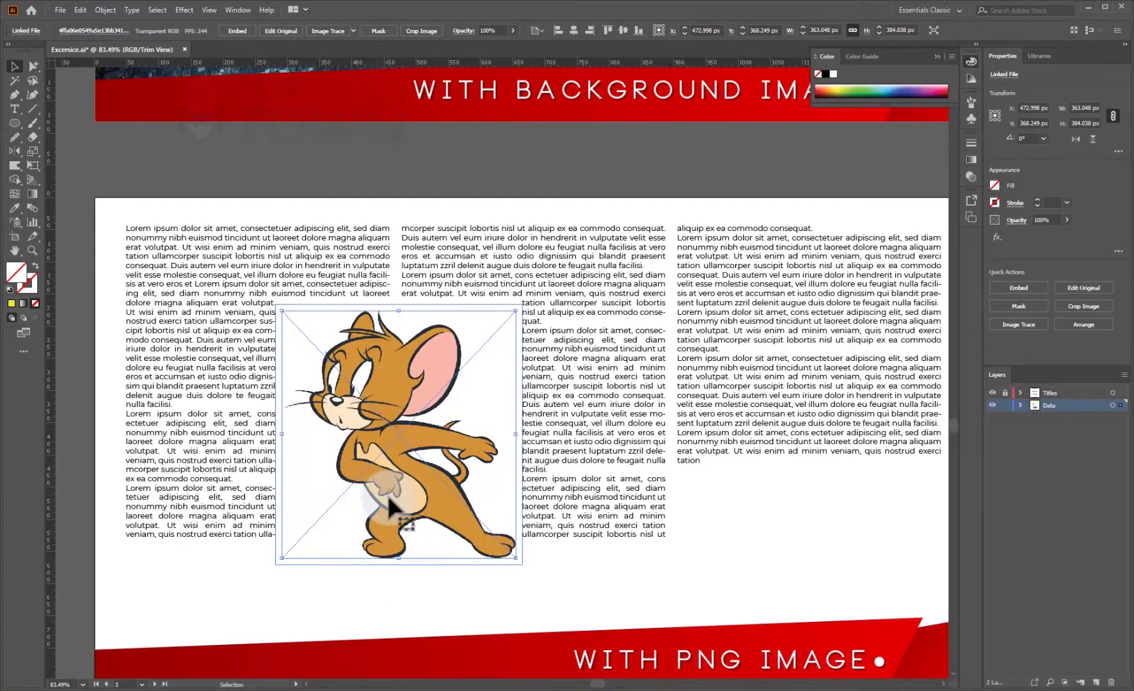
click(402, 521)
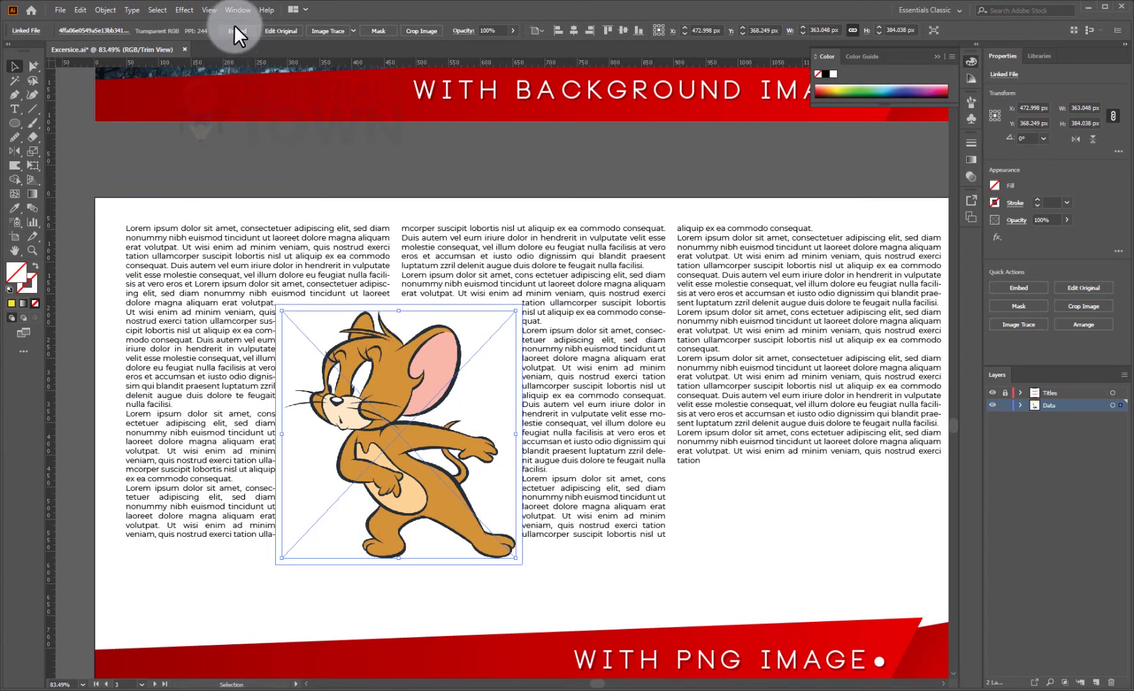
click(1020, 285)
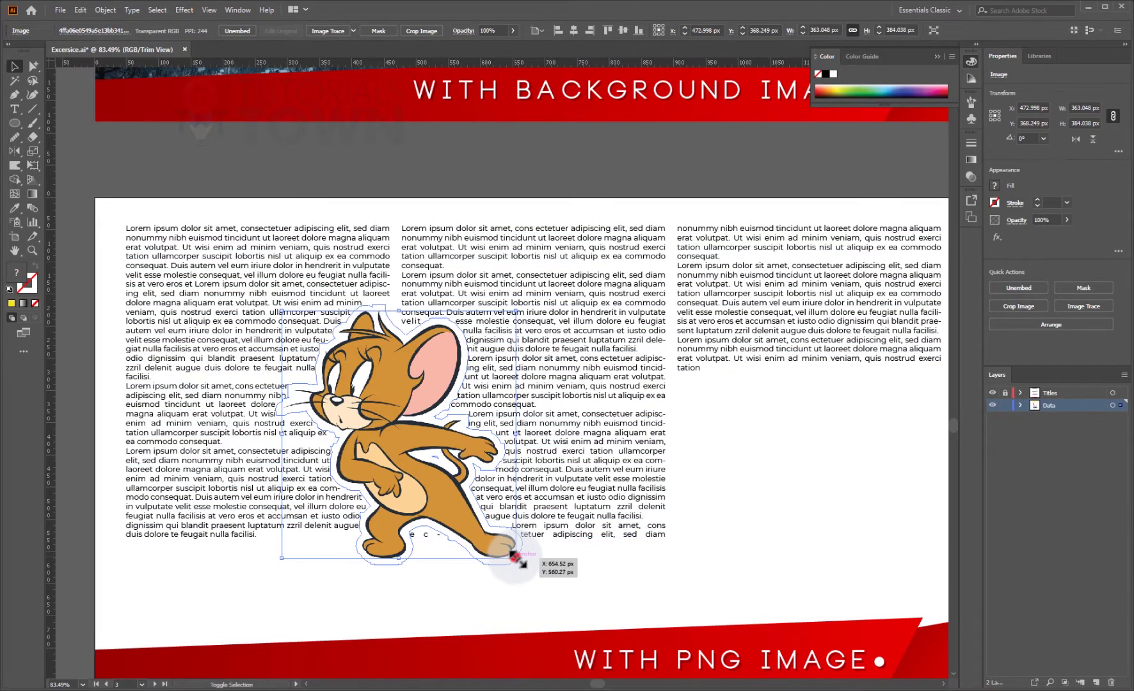
drag(515, 555, 526, 570)
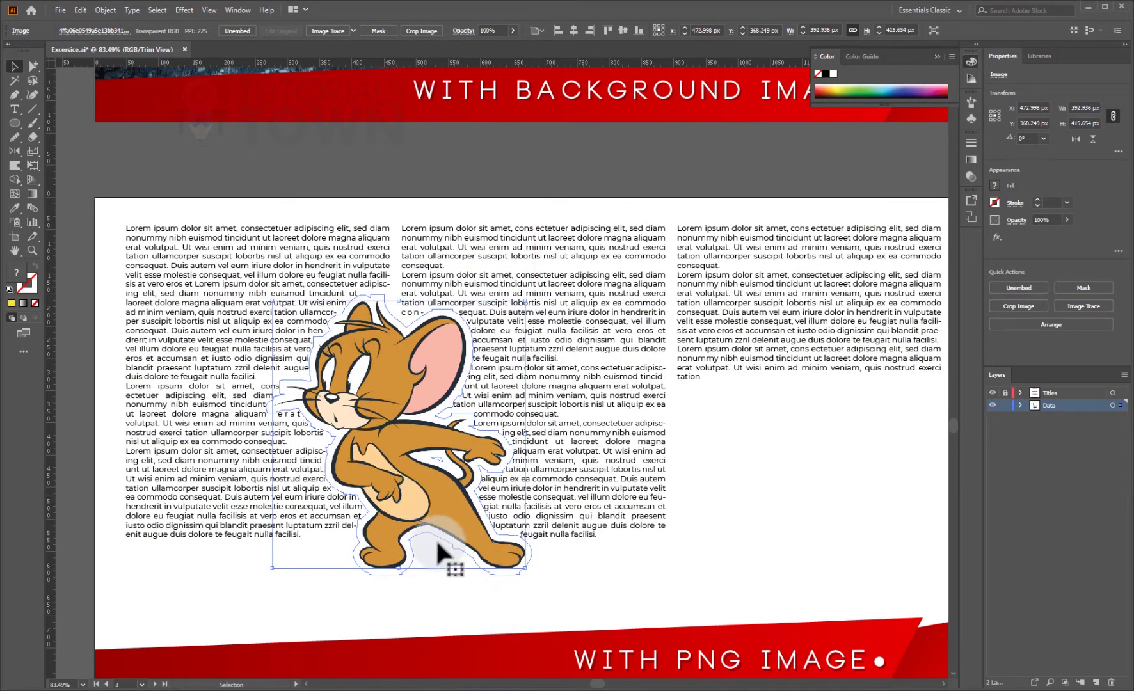
click(428, 595)
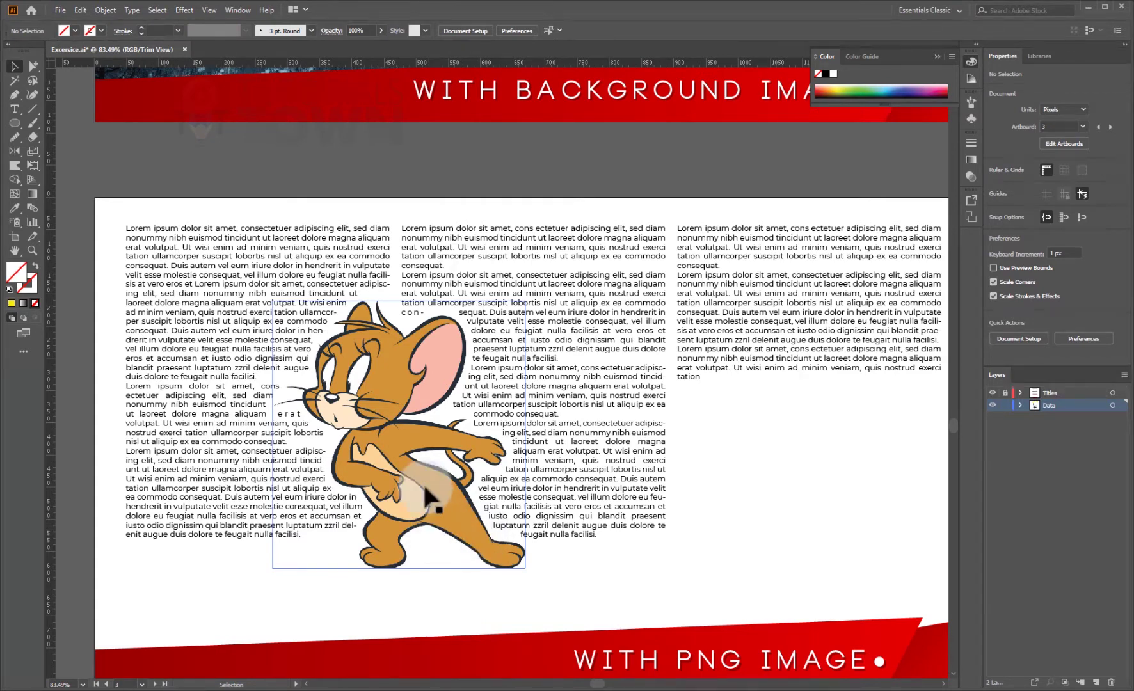
Try the mouse image at the page's left edge and mid-page, and place it between the first two columns on the red banner, about X 492, Y 503 px
drag(408, 479, 210, 451)
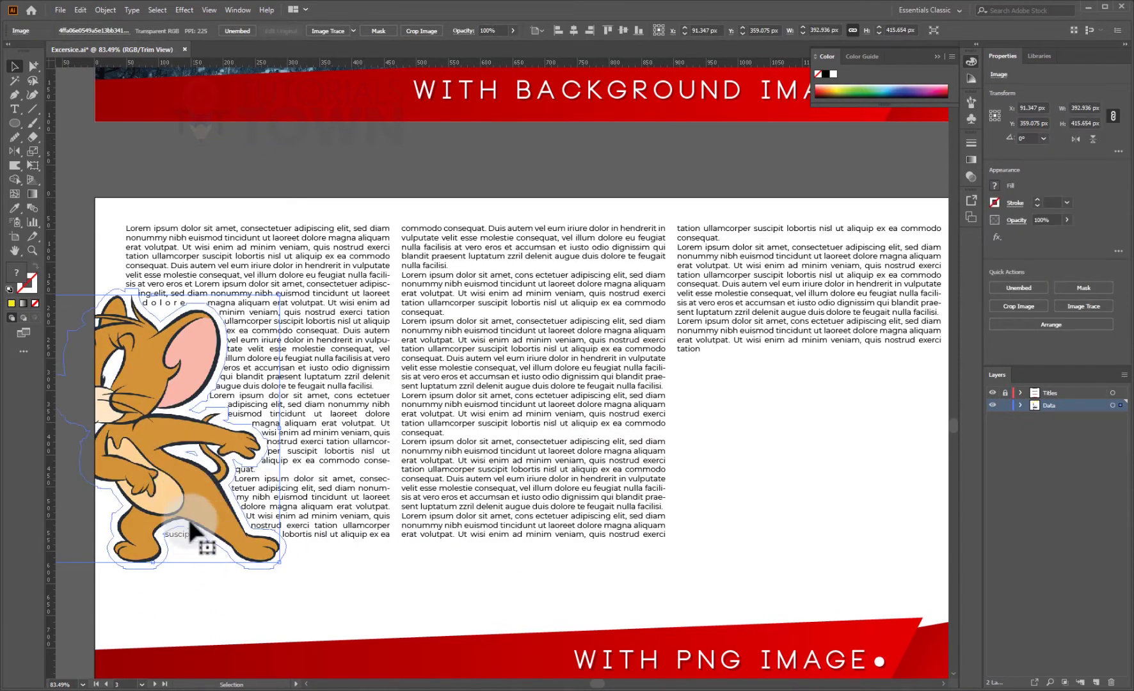
drag(190, 498, 141, 559)
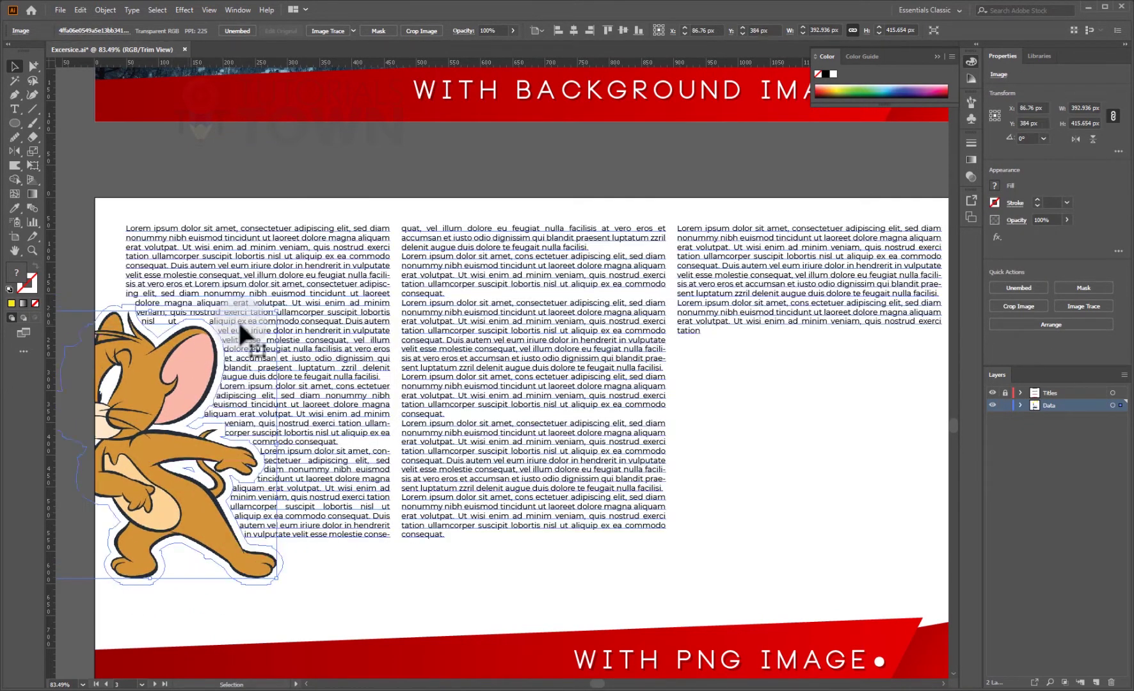
drag(248, 457, 500, 452)
drag(421, 438, 430, 405)
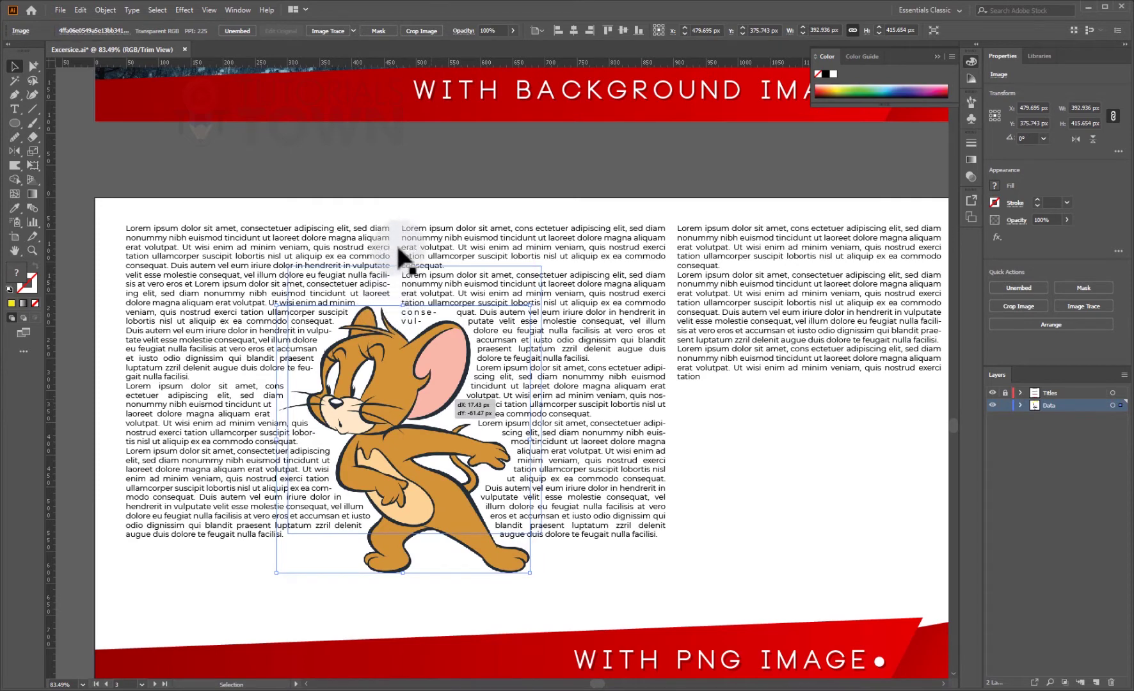
drag(391, 334, 389, 455)
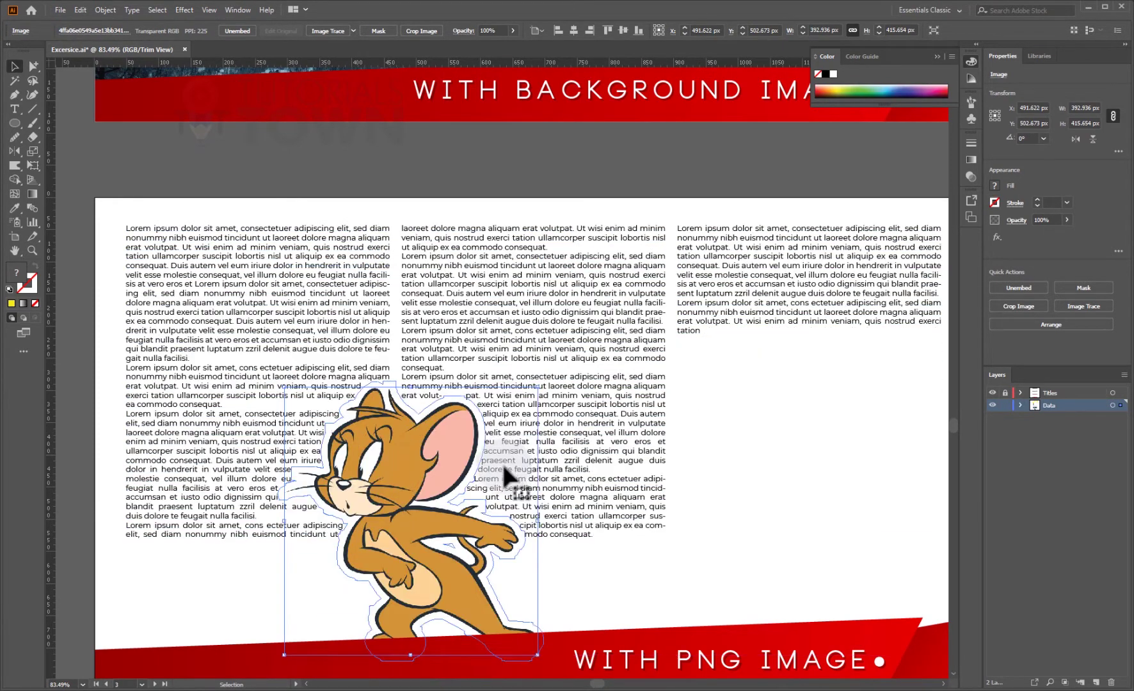
click(723, 536)
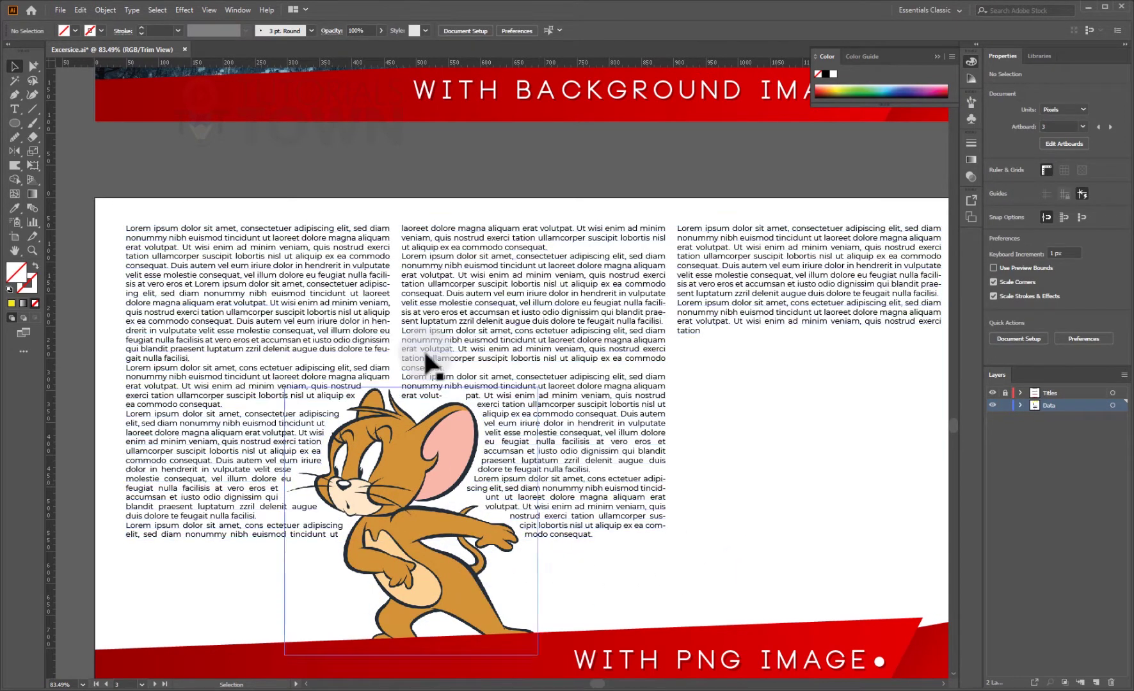
Examine up close how the text lines follow the mouse's head, whiskers and arm, and leave the text frame deselected
click(466, 320)
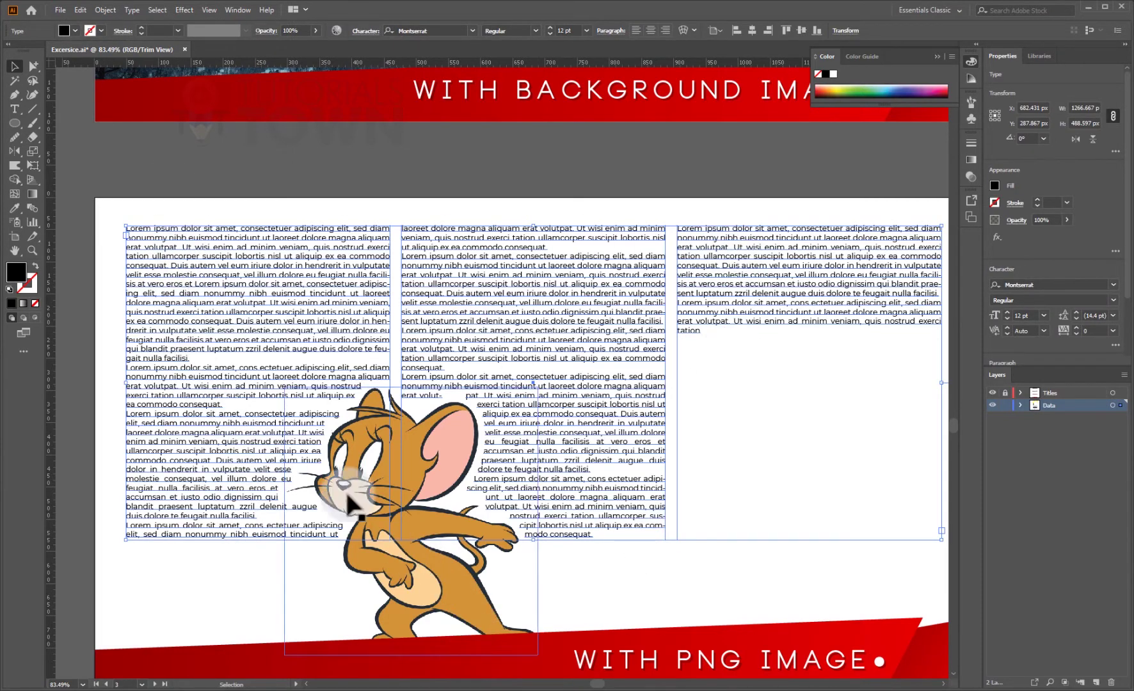
click(185, 354)
key(z)
drag(457, 493, 562, 620)
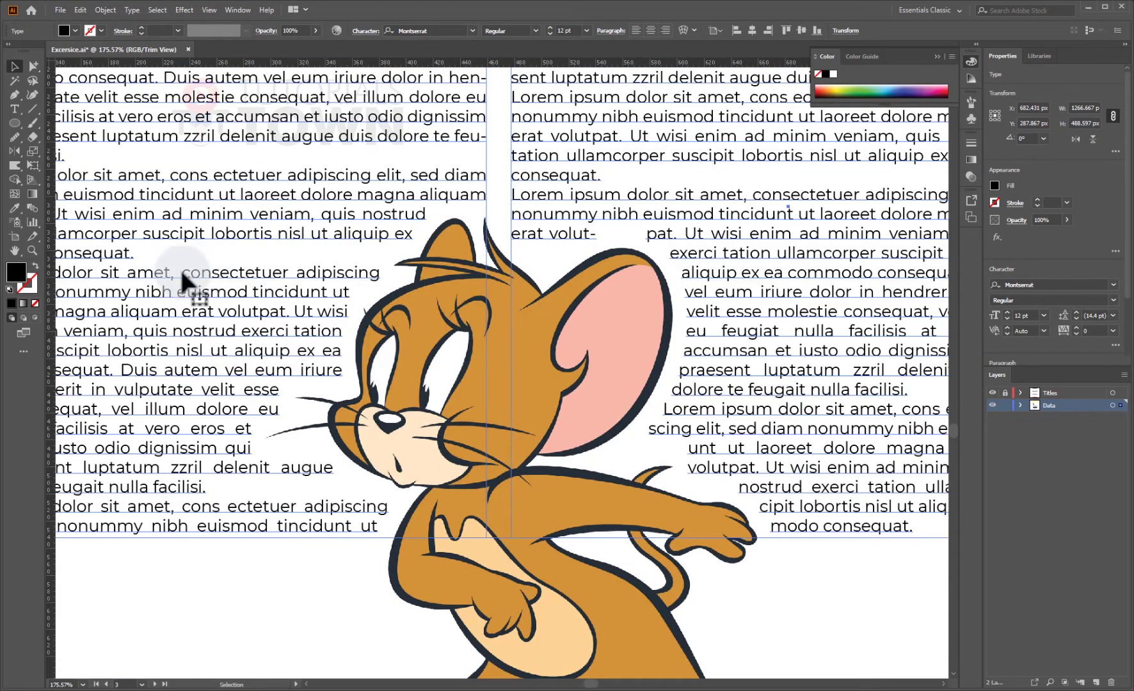
key(v)
click(212, 272)
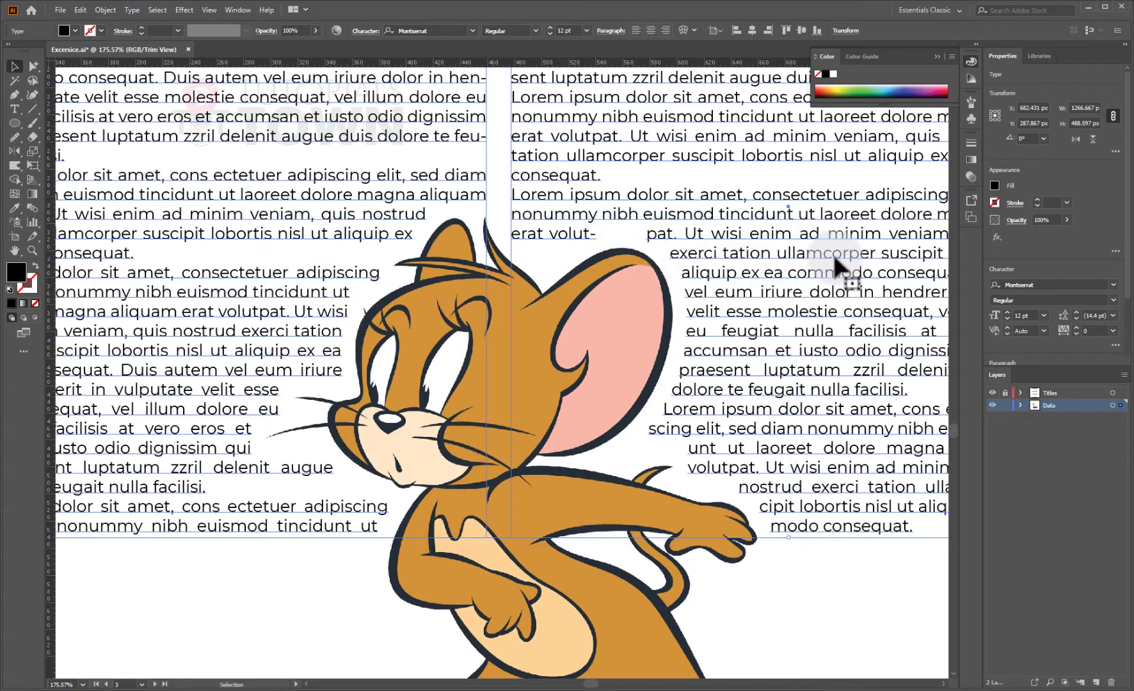
click(333, 282)
click(324, 297)
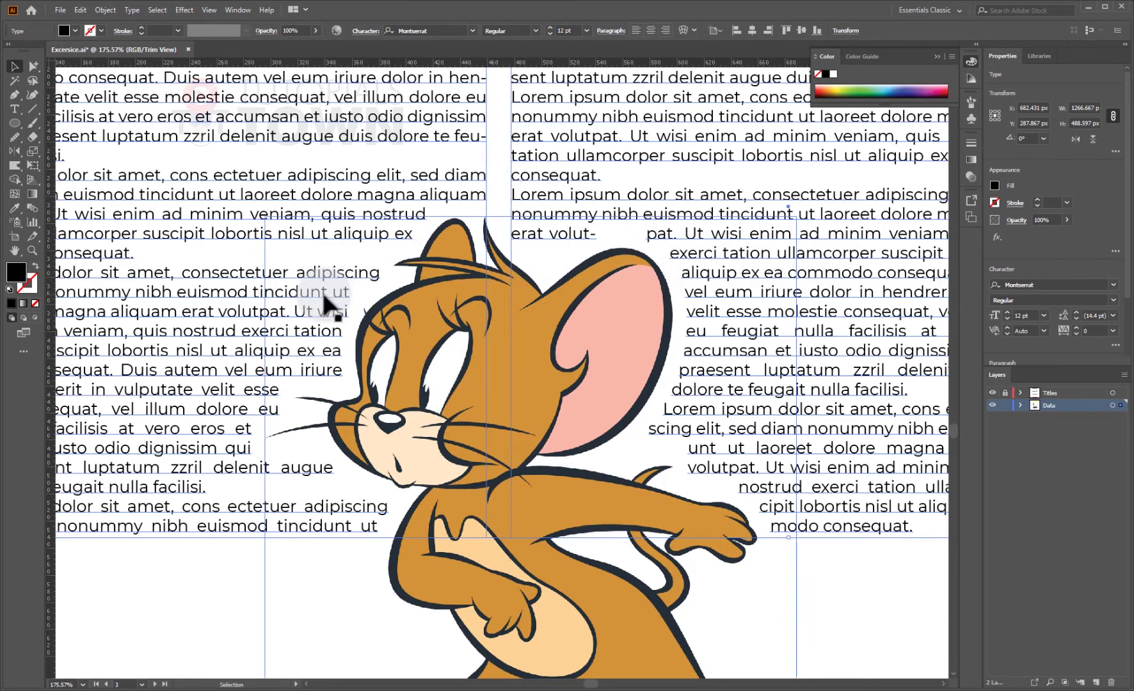
key(ctrl+0)
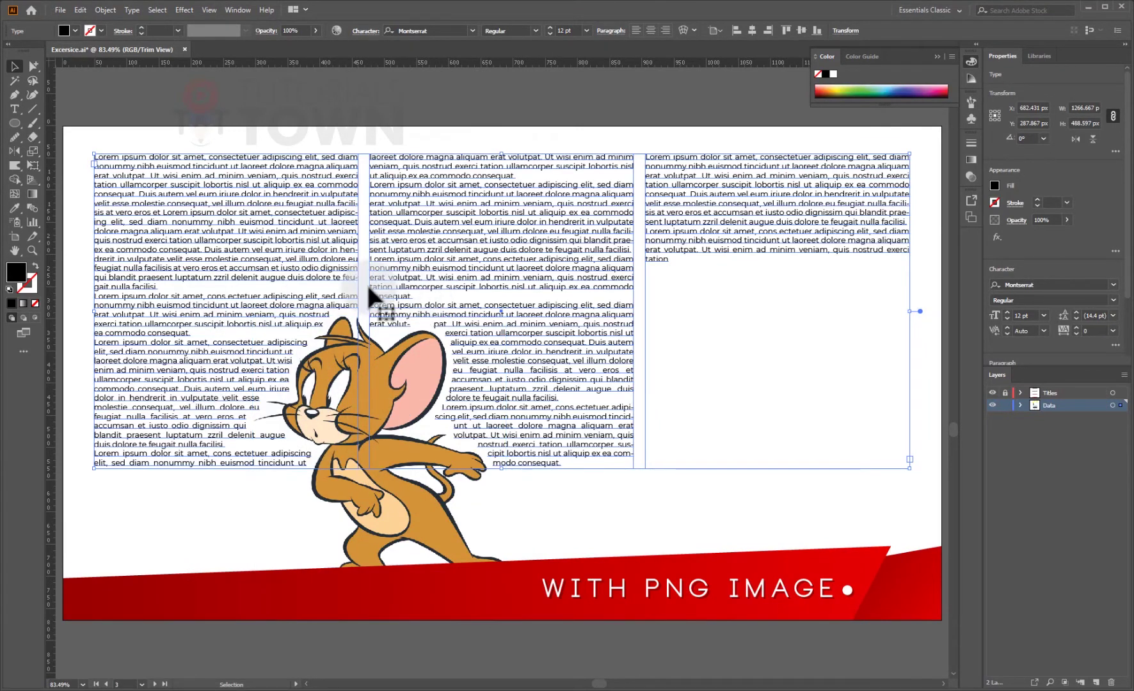
click(246, 503)
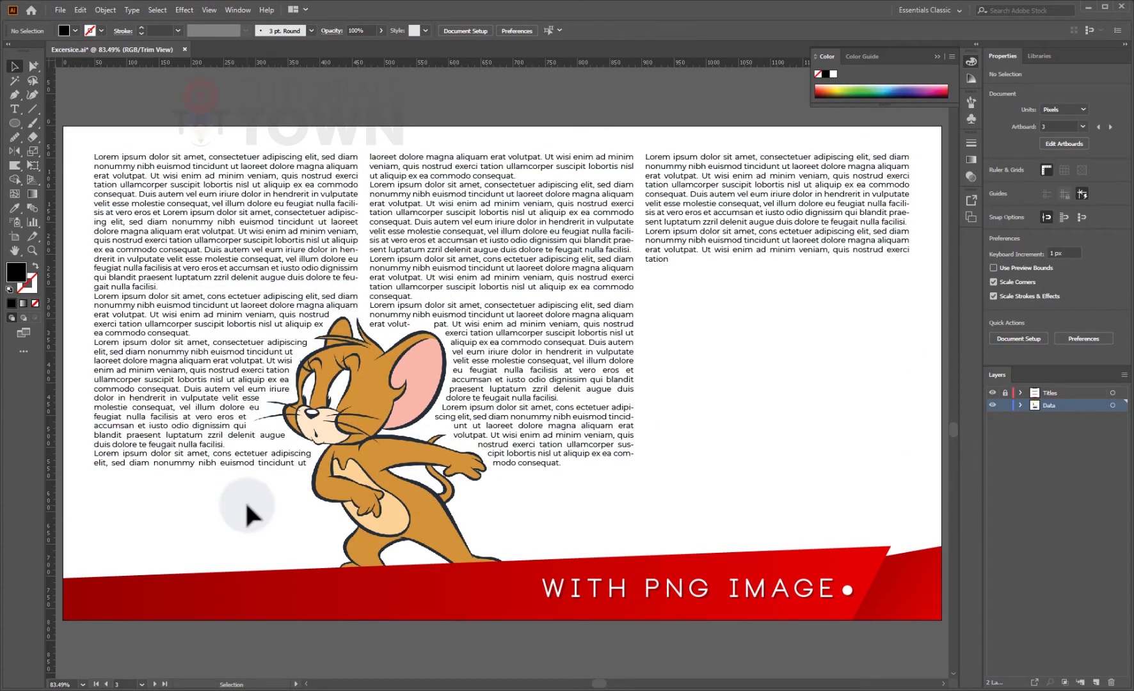